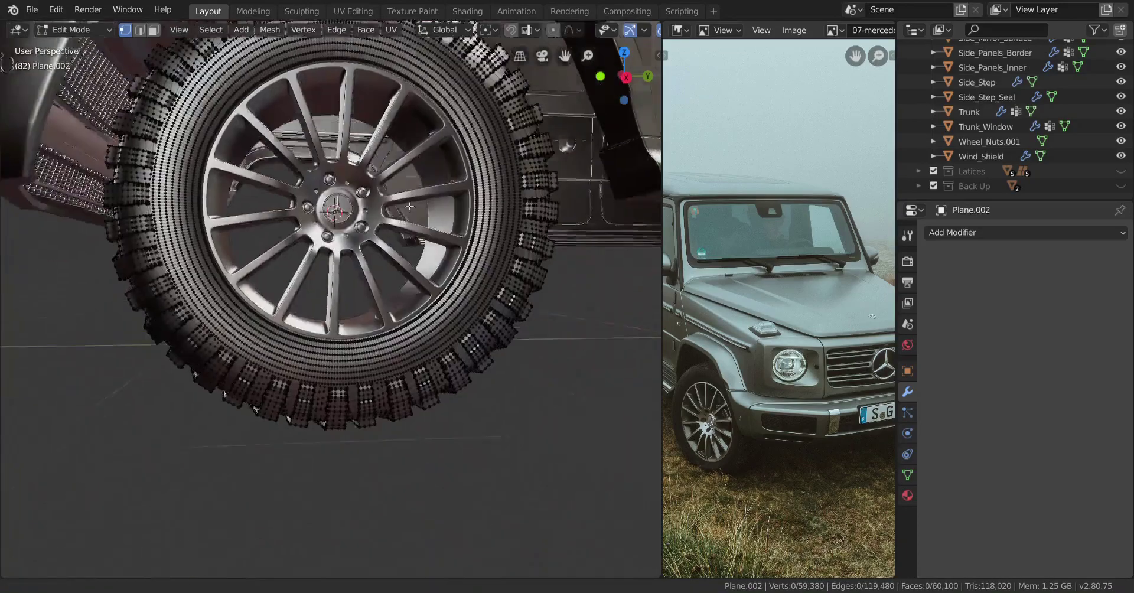
# Examine the tyre's mesh topology around the sidewall and tread blocks, in both Edit Mode and Object Mode
pyautogui.scroll(4, 414, 284)
pyautogui.moveTo(437, 319); pyautogui.dragTo(440, 278, button='middle')
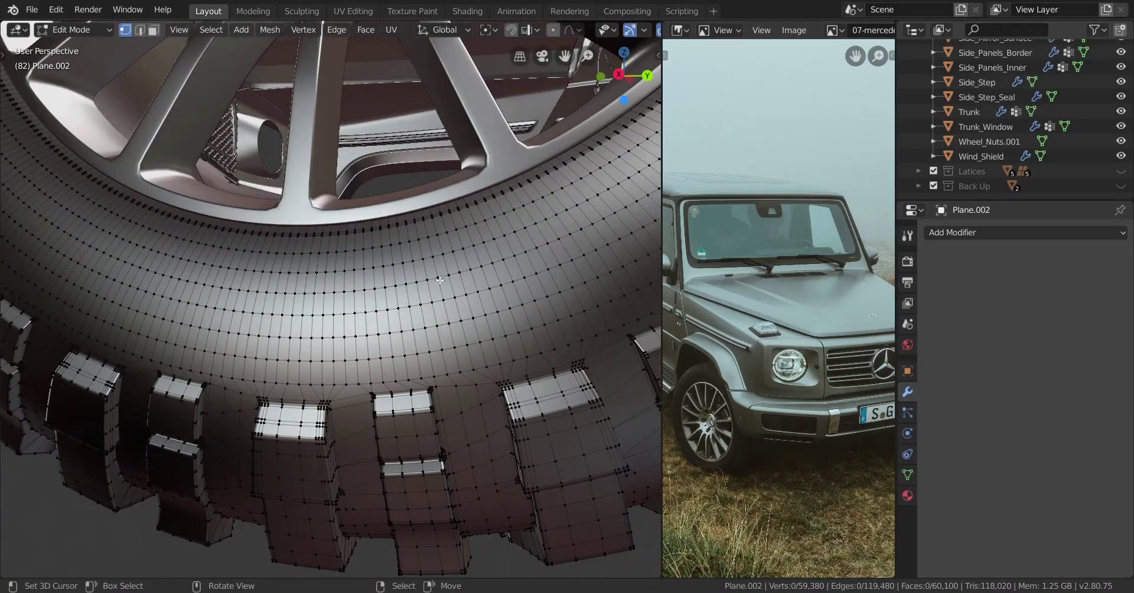
pyautogui.scroll(-4, 438, 311)
pyautogui.scroll(2, 427, 316)
pyautogui.keyDown('shift'); pyautogui.moveTo(445, 327); pyautogui.dragTo(430, 356, button='middle'); pyautogui.keyUp('shift')
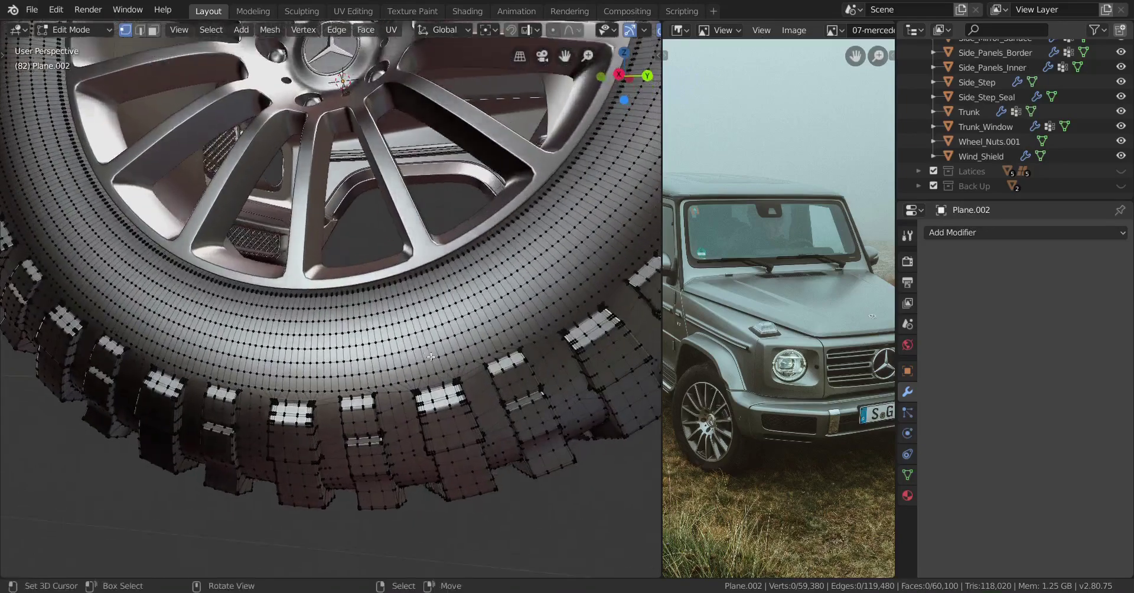
pyautogui.scroll(3, 421, 351)
pyautogui.scroll(-3, 421, 373)
pyautogui.scroll(2, 421, 372)
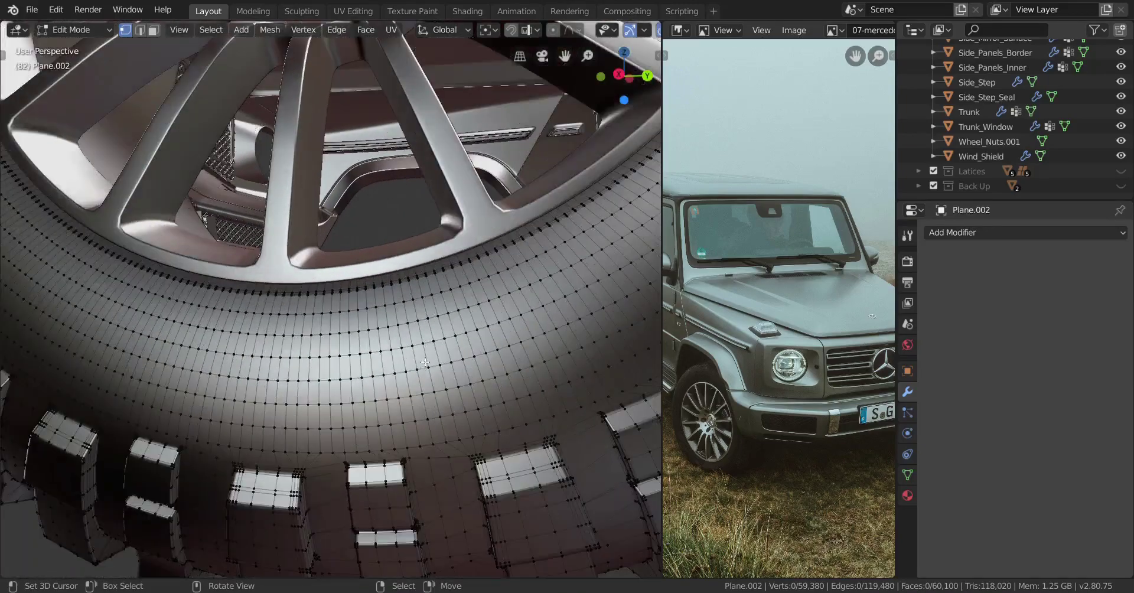
pyautogui.scroll(-5, 420, 372)
pyautogui.press('Tab')
pyautogui.scroll(-4, 464, 356)
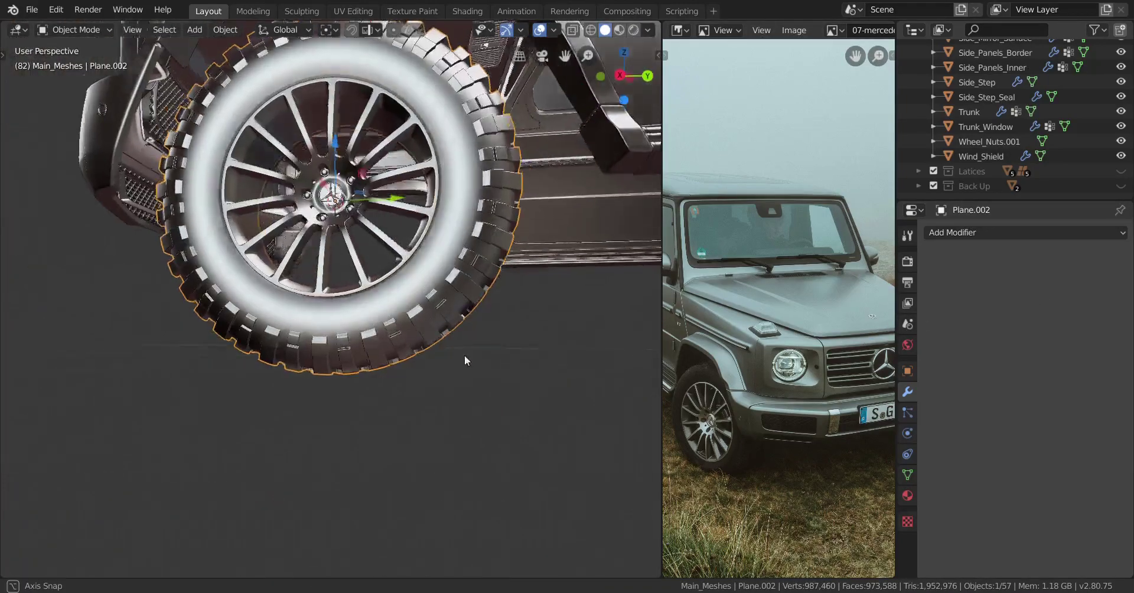
# Select all vertices of the tyre mesh and merge them by distance
pyautogui.moveTo(465, 356); pyautogui.dragTo(483, 397, button='middle')
pyautogui.scroll(2, 443, 384)
pyautogui.press('Tab')
pyautogui.press('a')
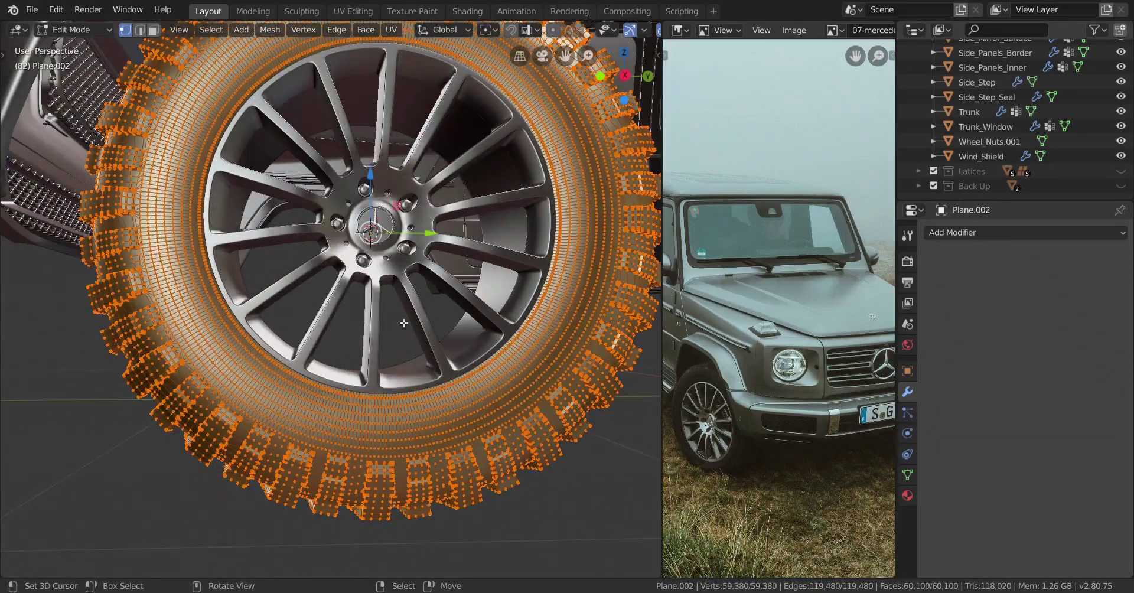
pyautogui.scroll(-3, 425, 325)
pyautogui.moveTo(425, 325); pyautogui.dragTo(440, 342, button='middle')
pyautogui.scroll(3, 495, 345)
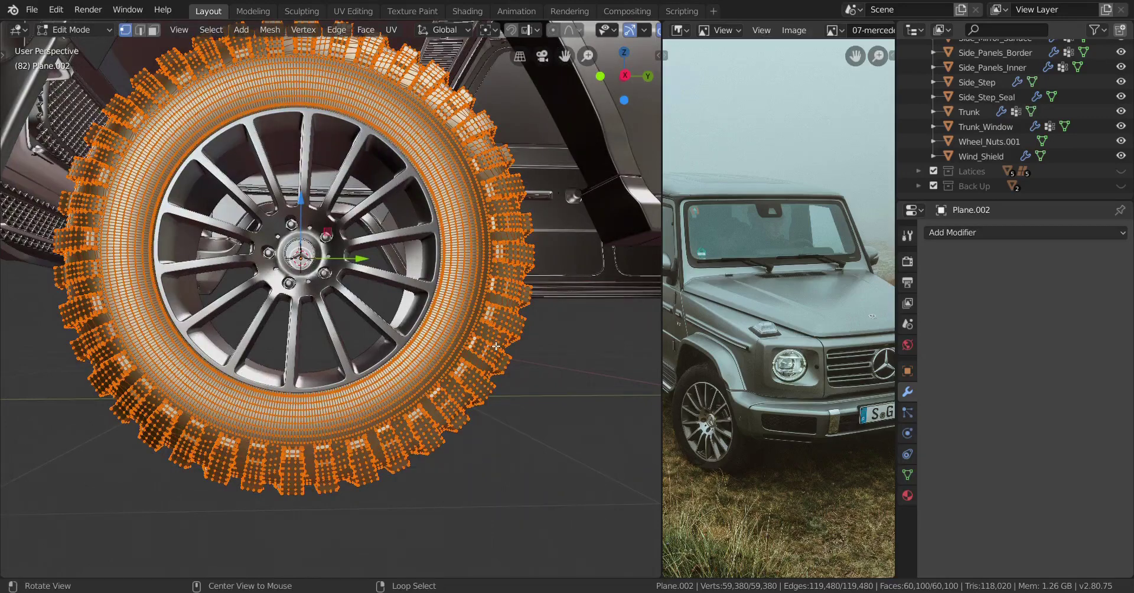
pyautogui.press('m')
pyautogui.click(483, 392)
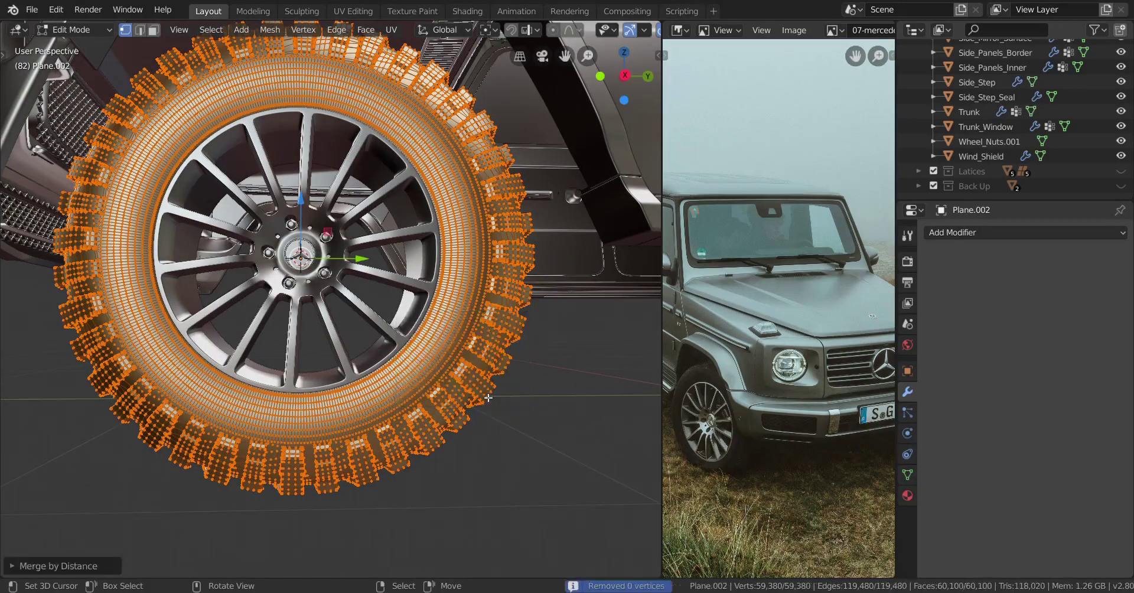
# Inspect the tyre mesh from several angles, then compare its surface shading in Object Mode
pyautogui.scroll(4, 449, 416)
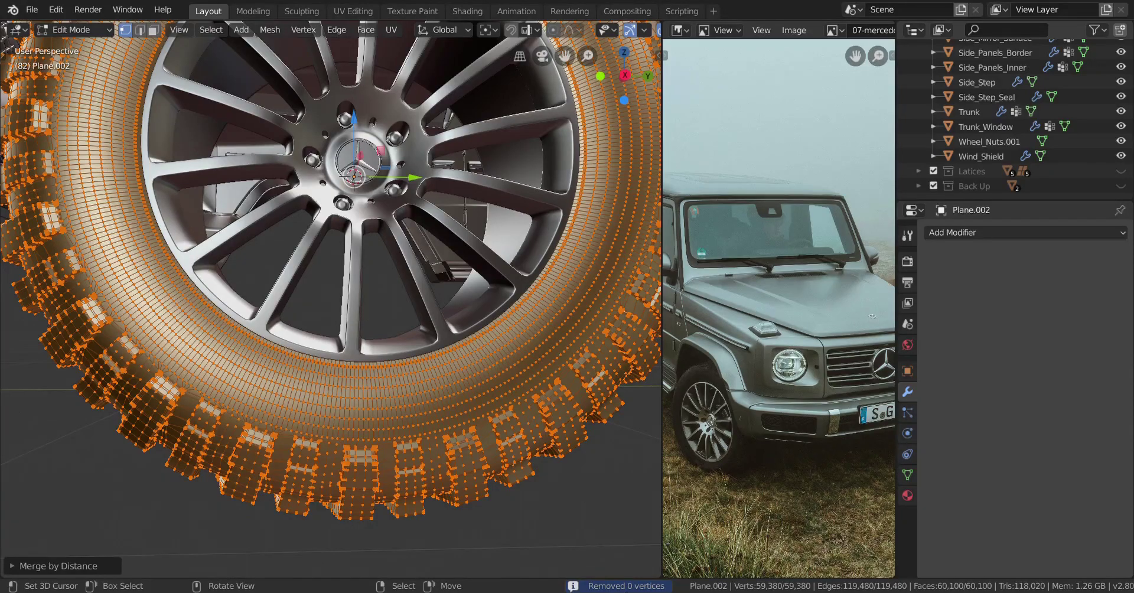
pyautogui.scroll(-1, 436, 387)
pyautogui.scroll(1, 436, 387)
pyautogui.moveTo(436, 387); pyautogui.dragTo(423, 374, button='middle')
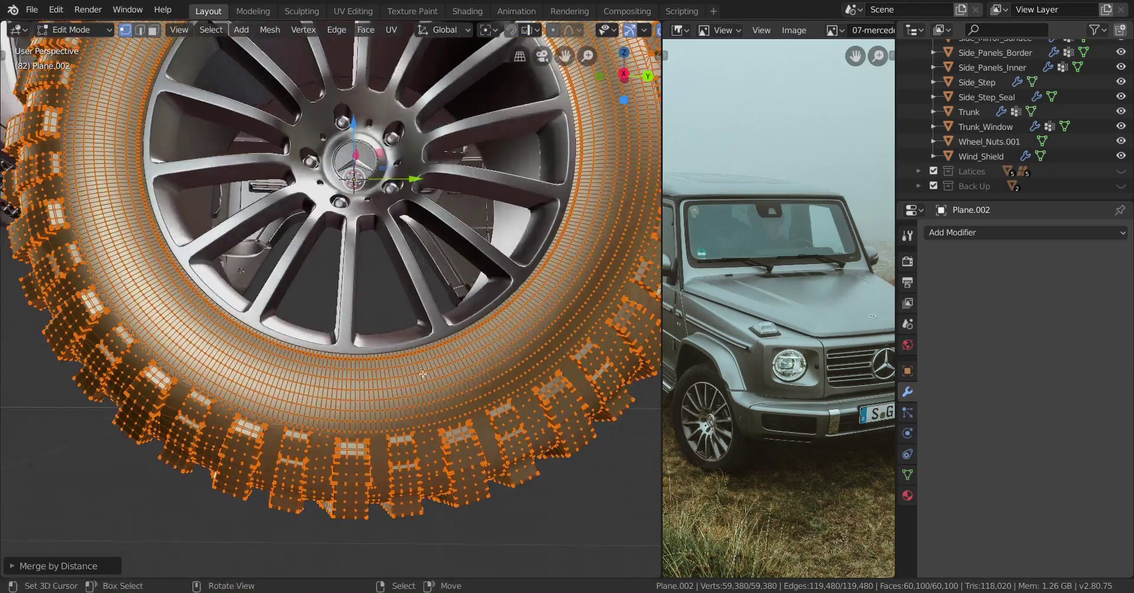
pyautogui.moveTo(434, 473); pyautogui.dragTo(451, 355, button='middle')
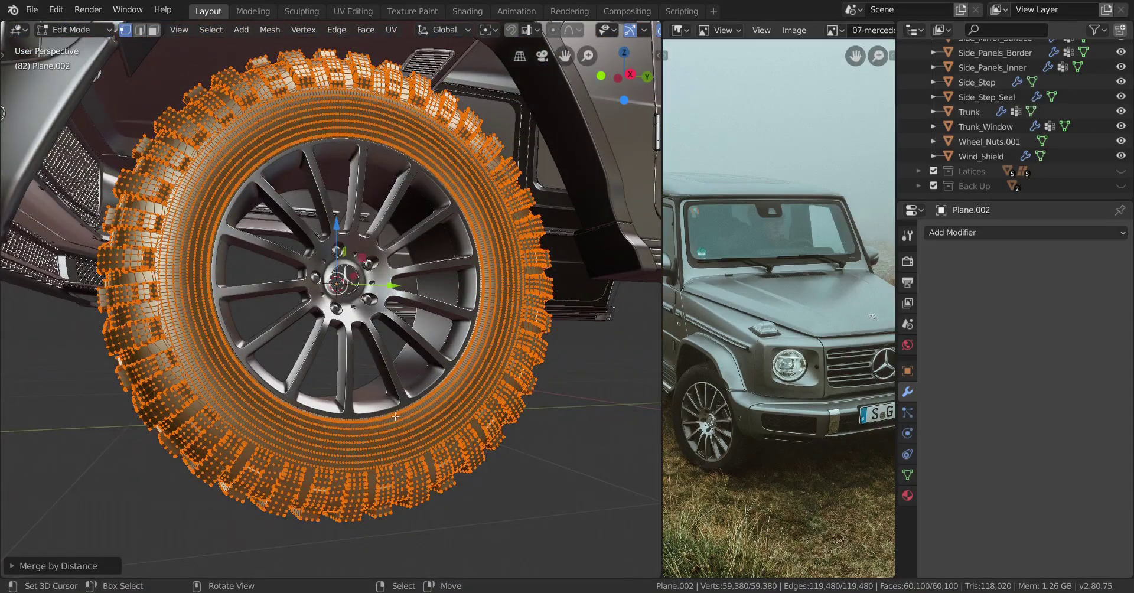
pyautogui.scroll(1, 409, 463)
pyautogui.moveTo(429, 473); pyautogui.dragTo(390, 410, button='middle')
pyautogui.scroll(2, 408, 475)
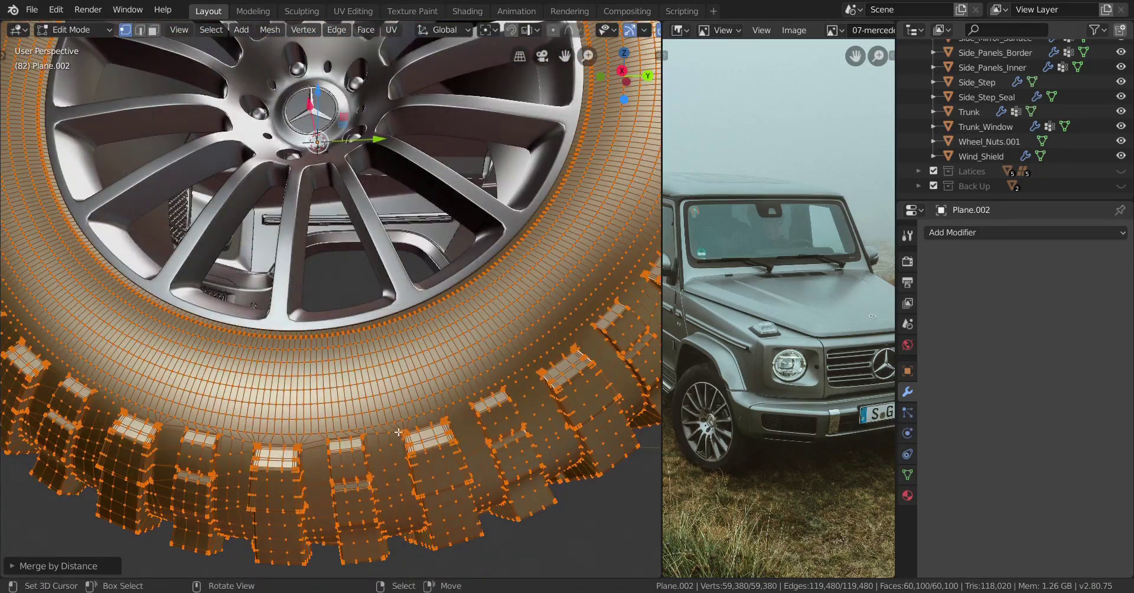
pyautogui.scroll(-1, 399, 432)
pyautogui.press('Tab')
pyautogui.scroll(1, 394, 426)
pyautogui.scroll(-3, 367, 345)
pyautogui.moveTo(371, 373)
pyautogui.keyDown('shift'); pyautogui.mouseDown(button='middle')
pyautogui.moveTo(384, 476)
pyautogui.moveTo(445, 503)
pyautogui.moveTo(416, 495)
pyautogui.mouseUp(button='middle'); pyautogui.keyUp('shift')
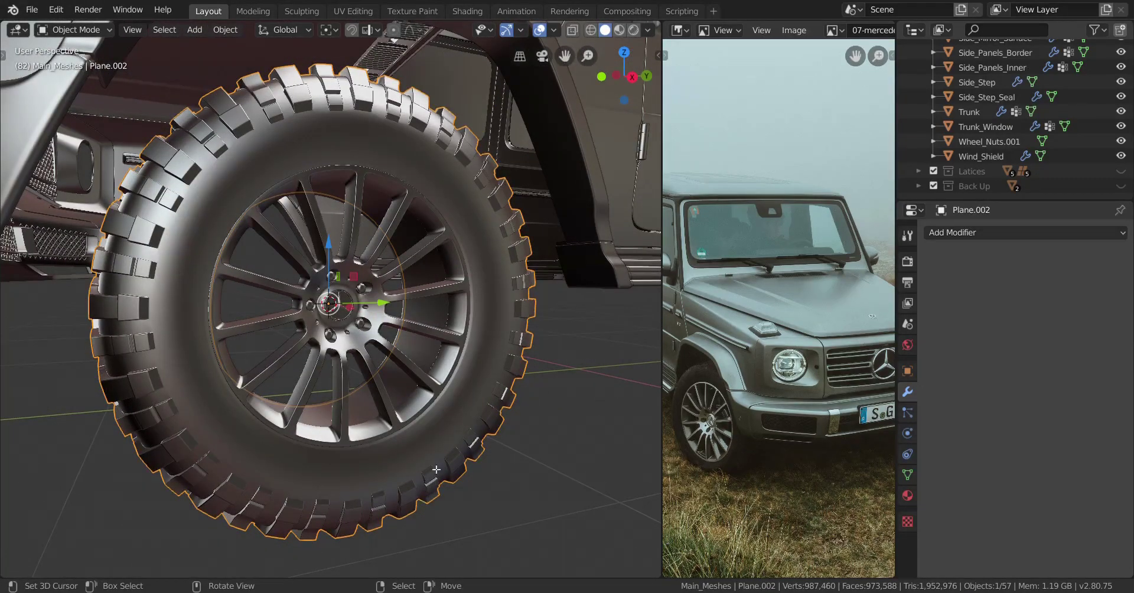
# Merge the tyre's vertices by distance again with the merge distance set to 0.00001 m
pyautogui.press('Tab')
pyautogui.moveTo(417, 495); pyautogui.dragTo(463, 411, button='middle')
pyautogui.press('m')
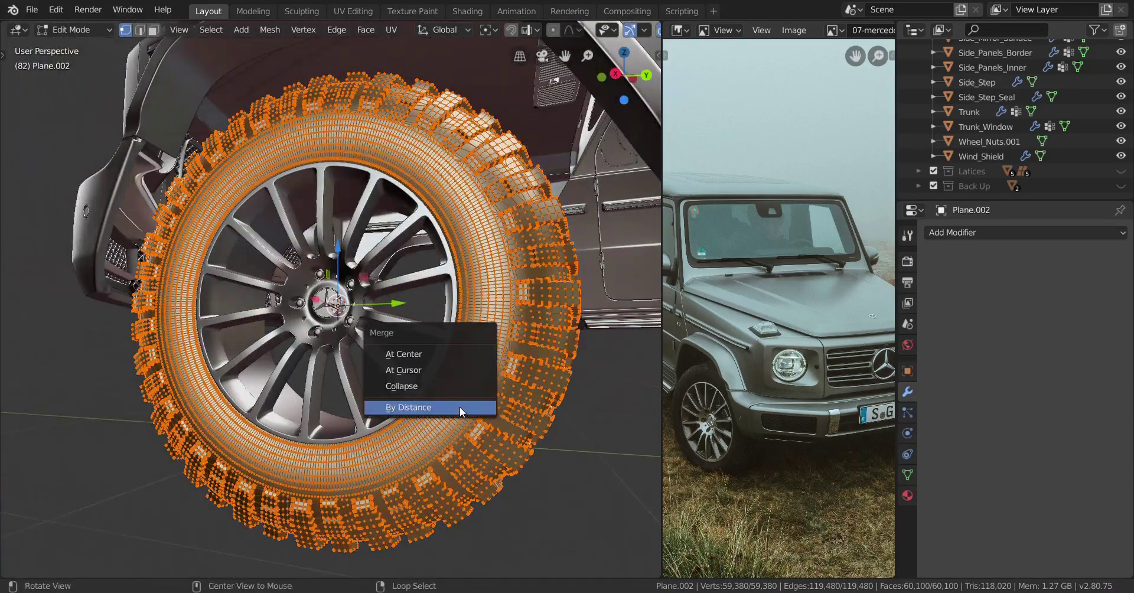
pyautogui.click(444, 410)
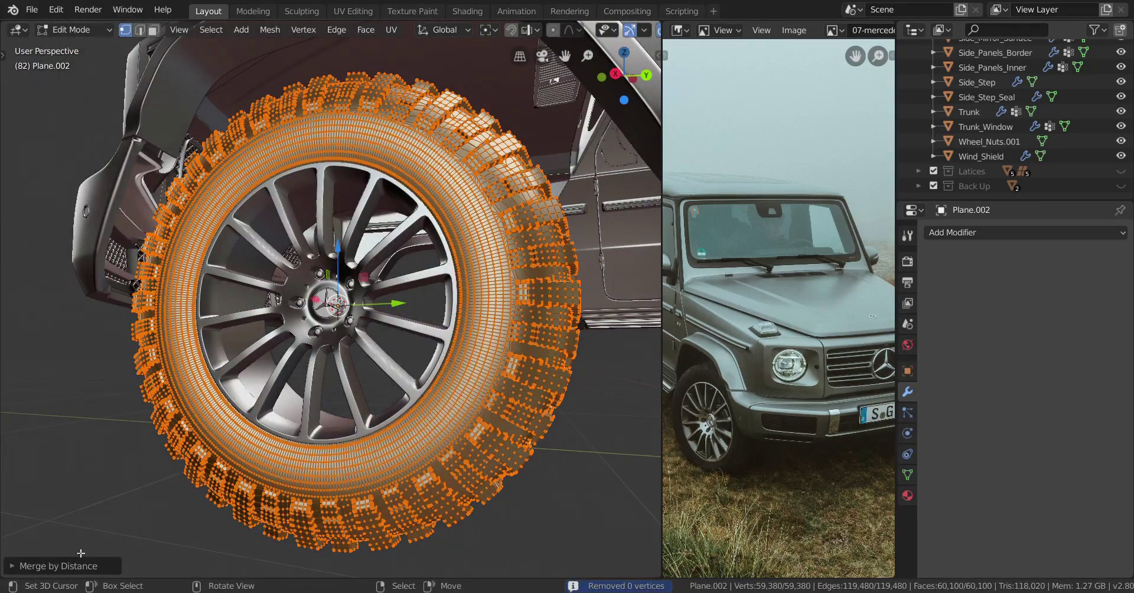
pyautogui.click(9, 565)
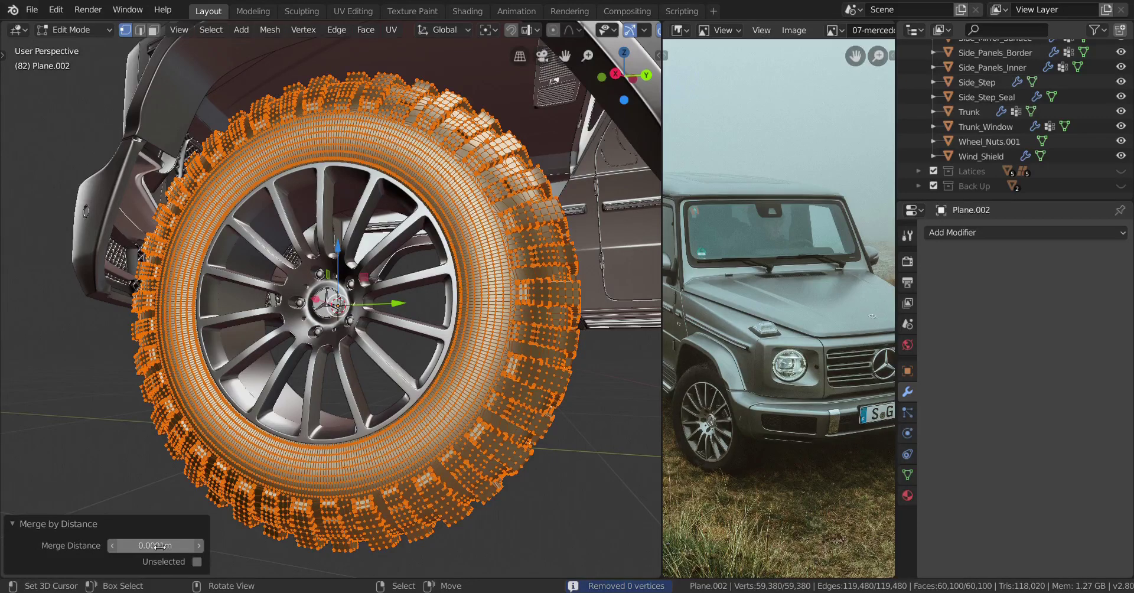
pyautogui.click(135, 551)
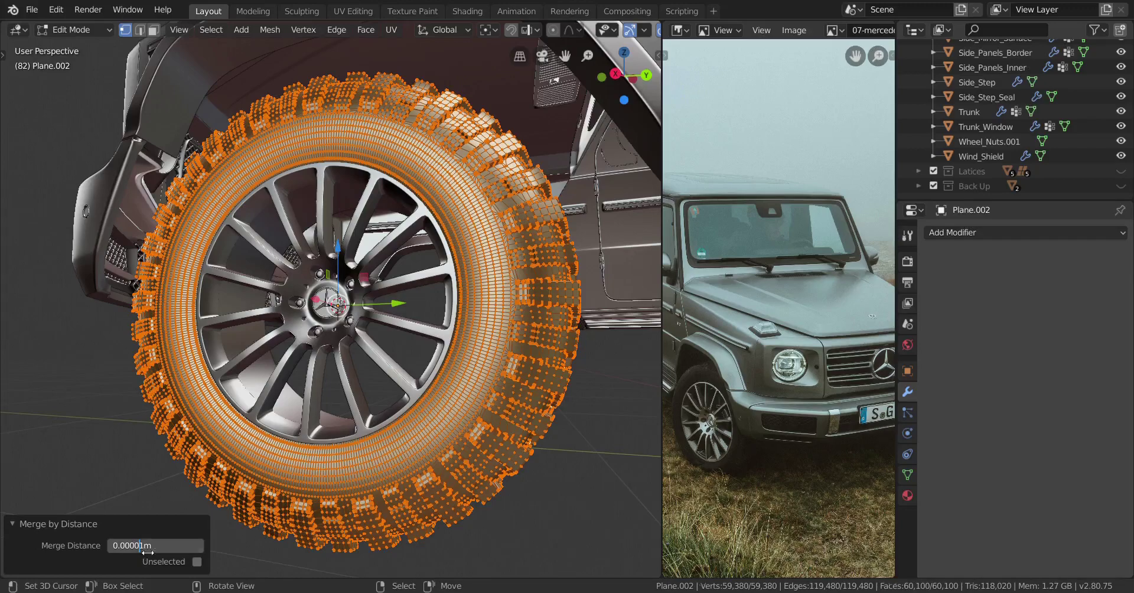
pyautogui.press('Return')
pyautogui.scroll(5, 473, 470)
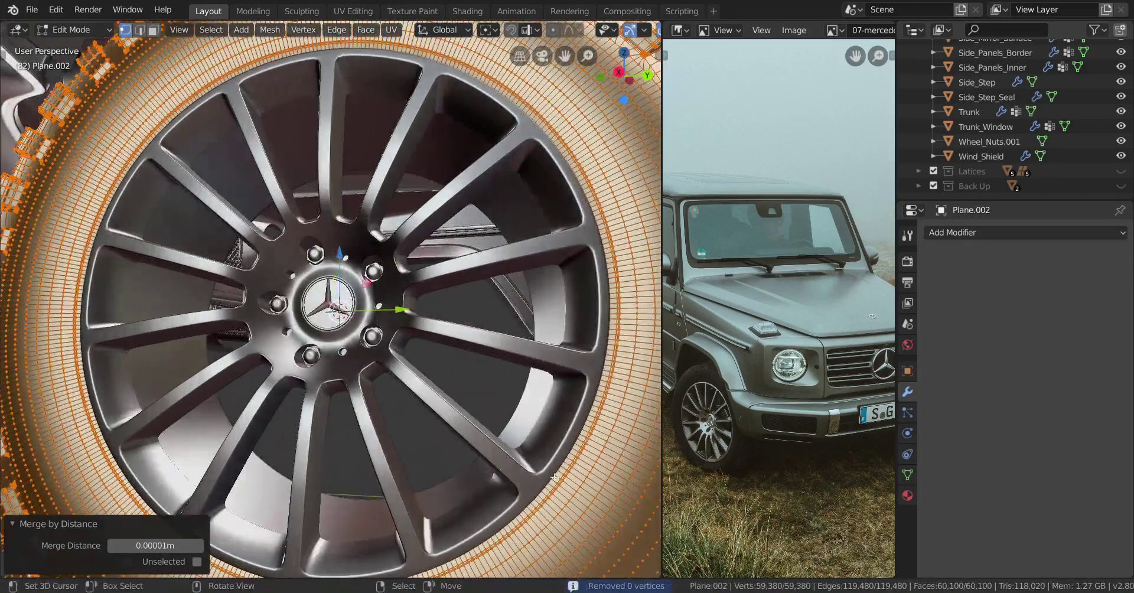
pyautogui.scroll(-3, 518, 425)
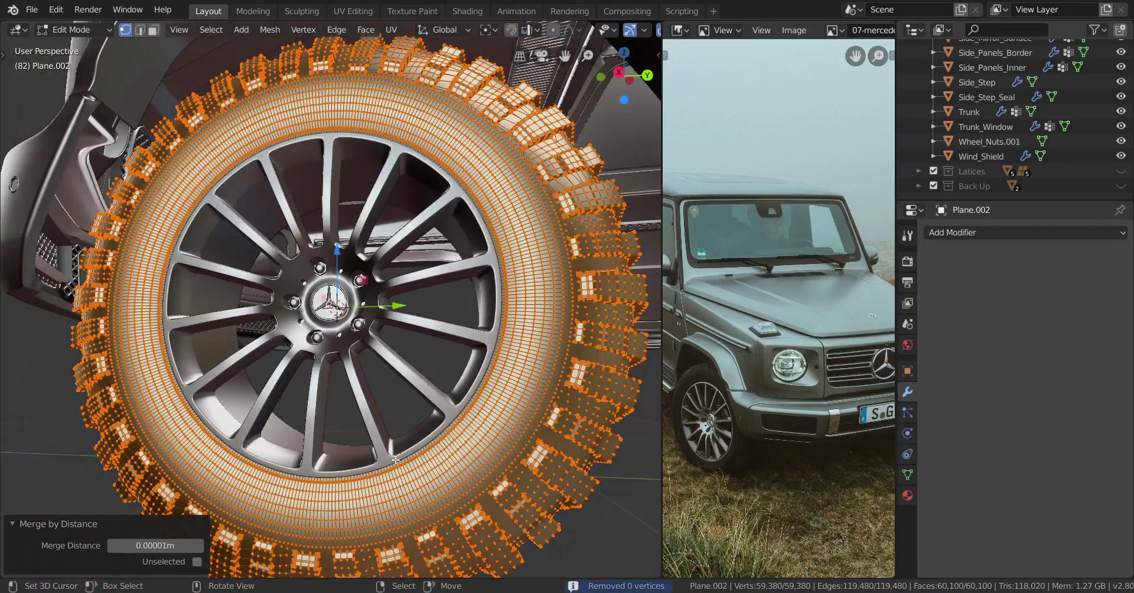
pyautogui.click(13, 523)
# Return to Object Mode and examine the rim and hub area up close
pyautogui.scroll(-2, 355, 459)
pyautogui.moveTo(355, 460); pyautogui.dragTo(442, 460, button='middle')
pyautogui.scroll(2, 442, 460)
pyautogui.scroll(2, 445, 454)
pyautogui.press('Tab')
pyautogui.scroll(-2, 392, 421)
pyautogui.moveTo(393, 420)
pyautogui.keyDown('shift'); pyautogui.mouseDown(button='middle')
pyautogui.moveTo(416, 433)
pyautogui.moveTo(399, 438)
pyautogui.mouseUp(button='middle'); pyautogui.keyUp('shift')
pyautogui.scroll(1, 416, 433)
pyautogui.scroll(6, 384, 434)
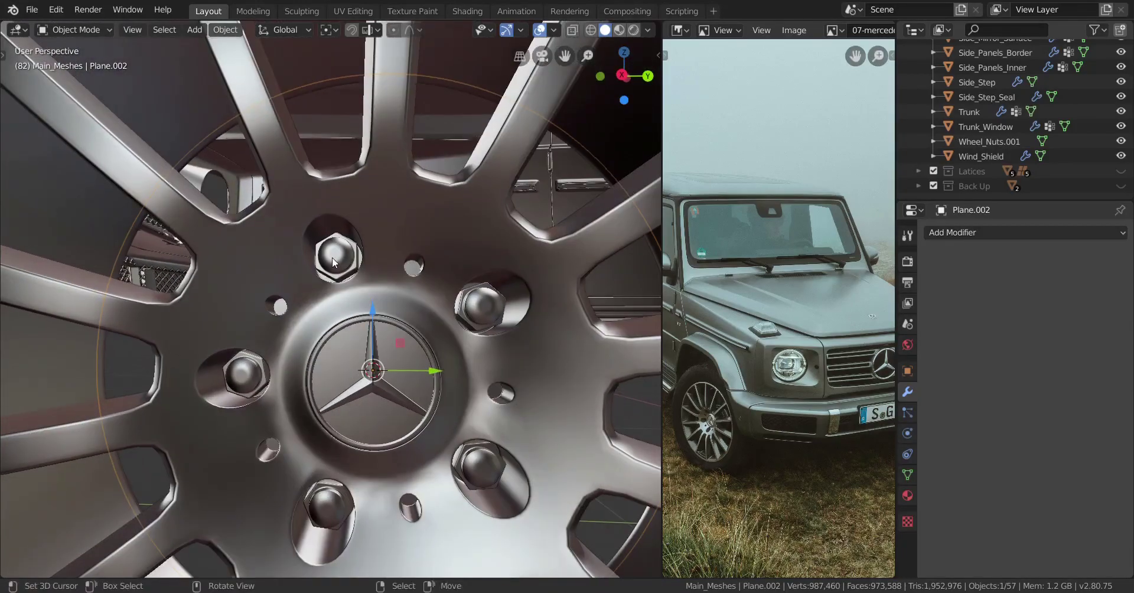
# Select the wheel nuts and inspect their domed hexagonal mesh in Edit Mode and Object Mode
pyautogui.click(332, 257)
pyautogui.moveTo(357, 320)
pyautogui.mouseDown(button='middle')
pyautogui.moveTo(407, 347)
pyautogui.moveTo(357, 350)
pyautogui.moveTo(396, 352)
pyautogui.moveTo(401, 373)
pyautogui.moveTo(350, 345)
pyautogui.moveTo(409, 343)
pyautogui.moveTo(401, 319)
pyautogui.moveTo(350, 328)
pyautogui.moveTo(370, 329)
pyautogui.mouseUp(button='middle')
pyautogui.scroll(-2, 360, 349)
pyautogui.scroll(3, 396, 352)
pyautogui.scroll(2, 384, 369)
pyautogui.scroll(-3, 392, 340)
pyautogui.scroll(6, 363, 332)
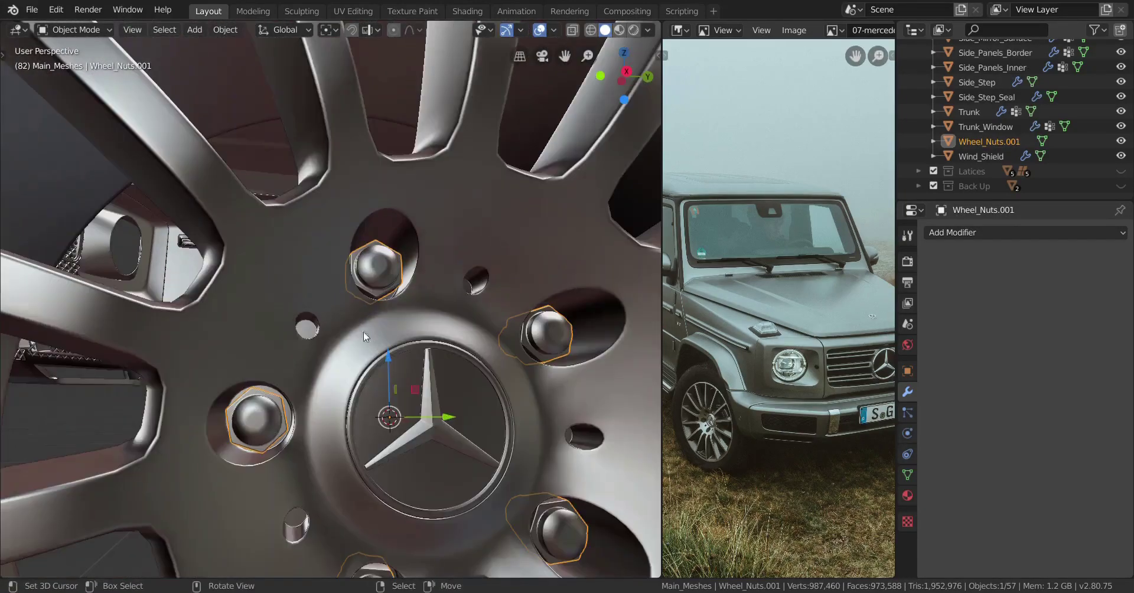
pyautogui.press('Tab')
pyautogui.scroll(3, 318, 343)
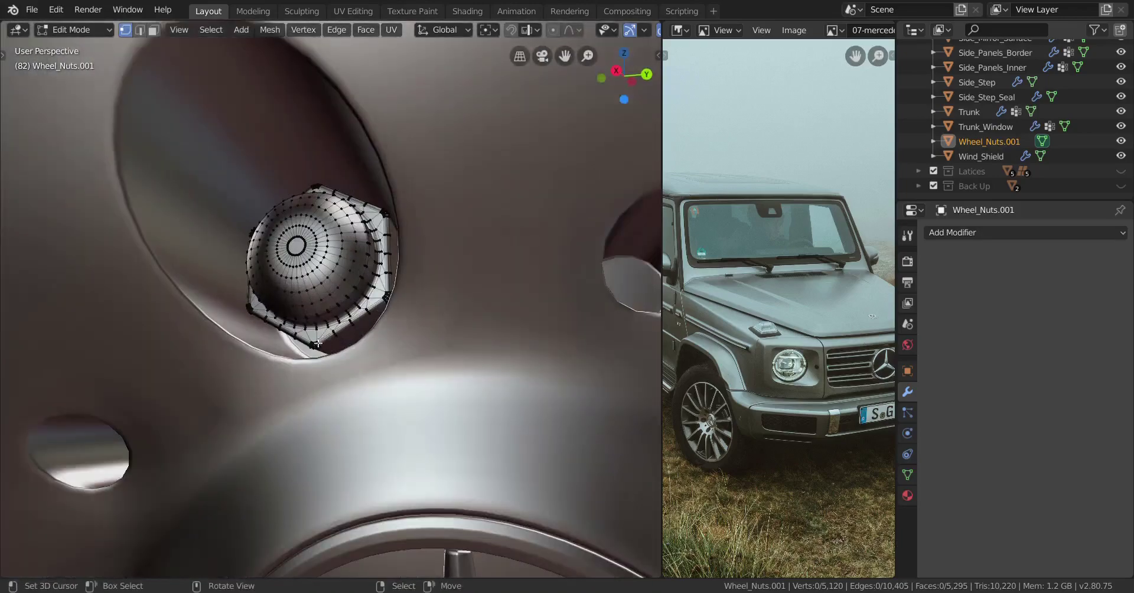
pyautogui.scroll(-6, 332, 331)
pyautogui.press('Tab')
pyautogui.scroll(8, 366, 333)
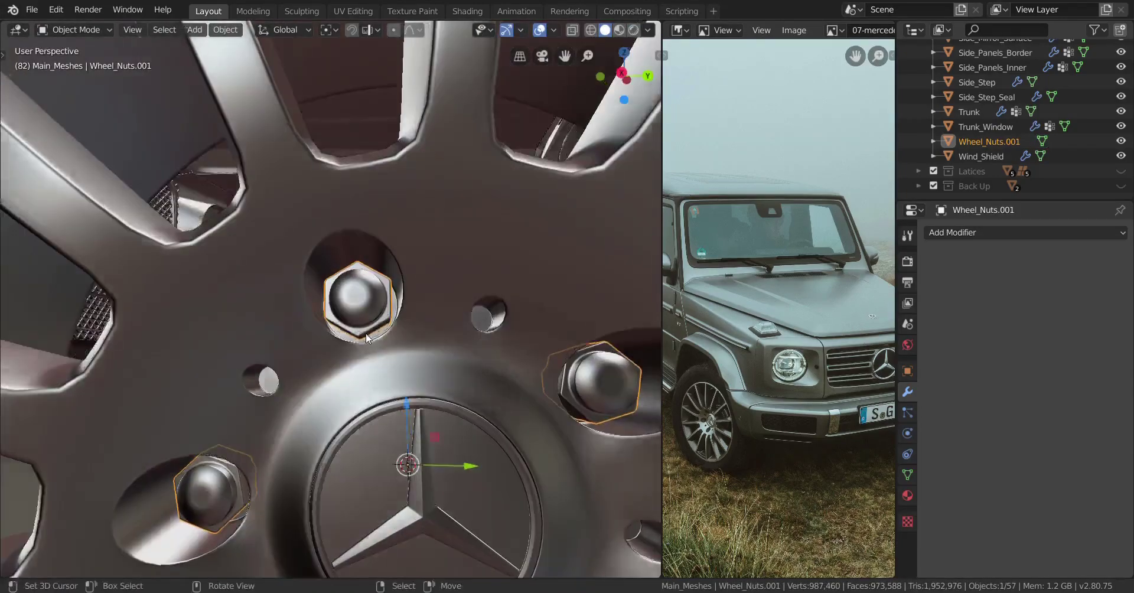
pyautogui.scroll(-6, 378, 324)
pyautogui.moveTo(352, 326); pyautogui.dragTo(269, 344, button='middle')
pyautogui.scroll(4, 355, 336)
pyautogui.scroll(-8, 354, 335)
pyautogui.scroll(-6, 367, 332)
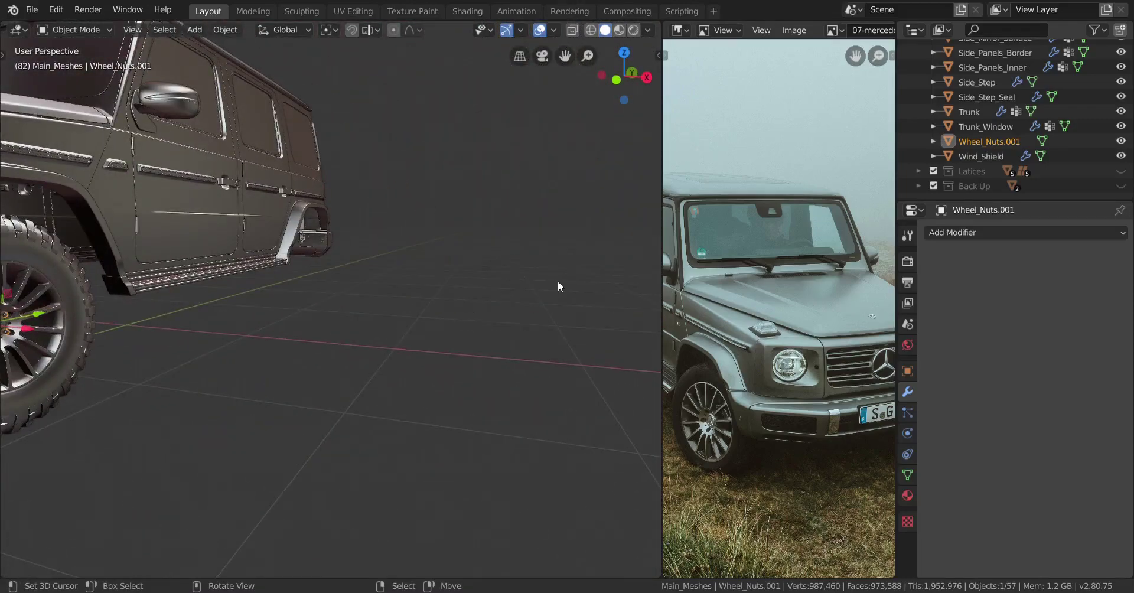
# Place the 3D cursor in the empty space beside the car
pyautogui.click(558, 281)
pyautogui.moveTo(554, 296); pyautogui.dragTo(424, 335, button='middle')
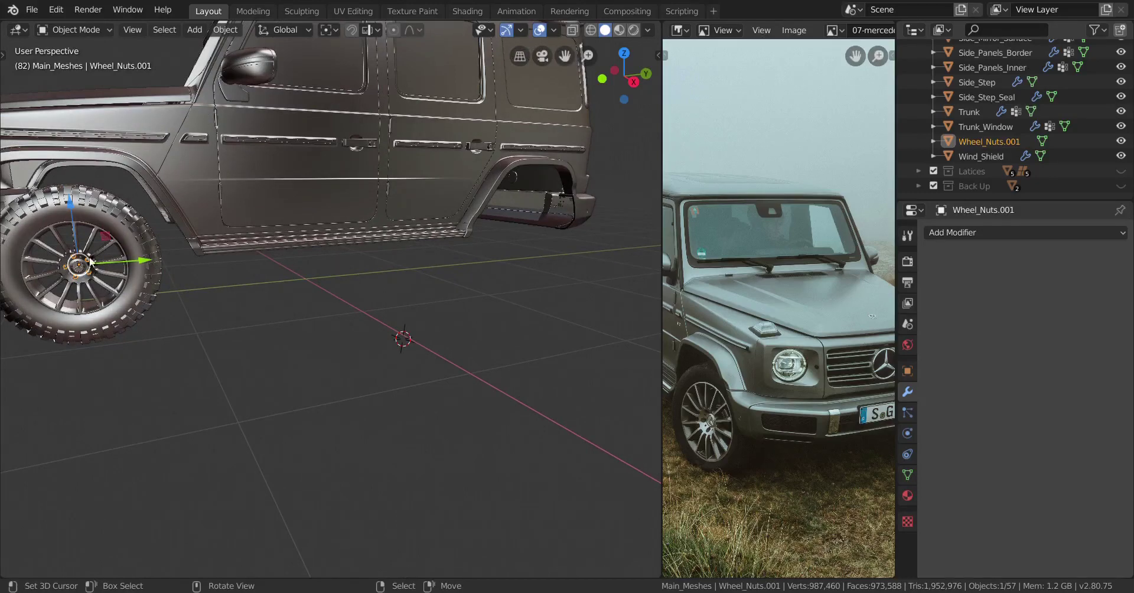
pyautogui.scroll(2, 342, 332)
pyautogui.keyDown('shift'); pyautogui.moveTo(342, 332); pyautogui.dragTo(288, 317, button='middle'); pyautogui.keyUp('shift')
pyautogui.scroll(-1, 288, 317)
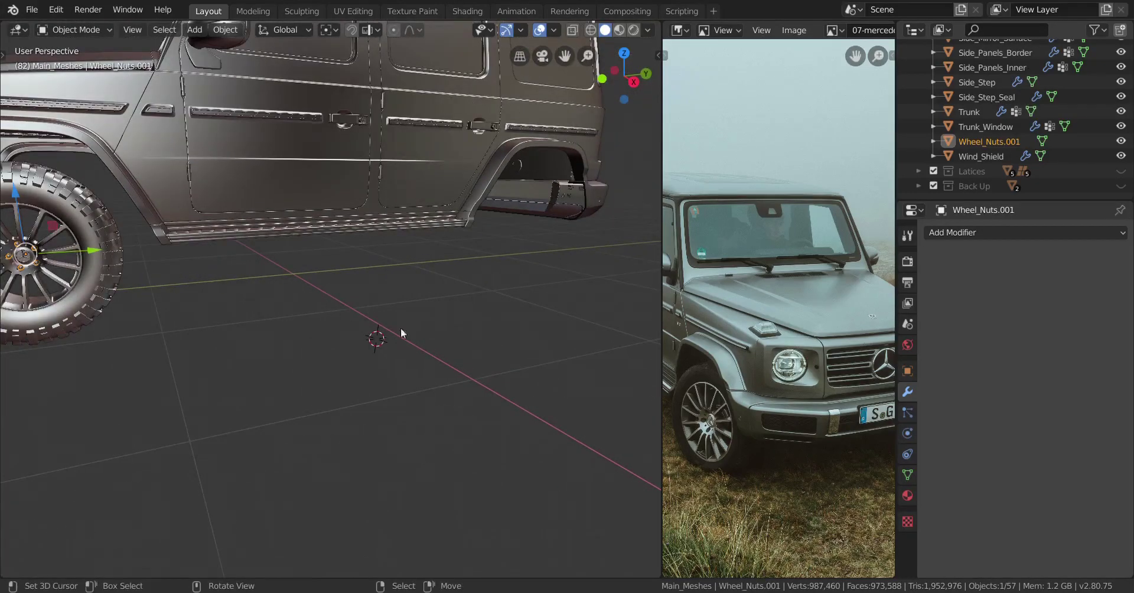
# Add a view-aligned mesh circle with 6 vertices at the 3D cursor in the right orthographic view
pyautogui.hotkey('shift', 'a')
pyautogui.moveTo(440, 320)
pyautogui.press('KP_3')
pyautogui.scroll(2, 343, 292)
pyautogui.keyDown('shift'); pyautogui.moveTo(337, 182); pyautogui.dragTo(421, 233, button='middle'); pyautogui.keyUp('shift')
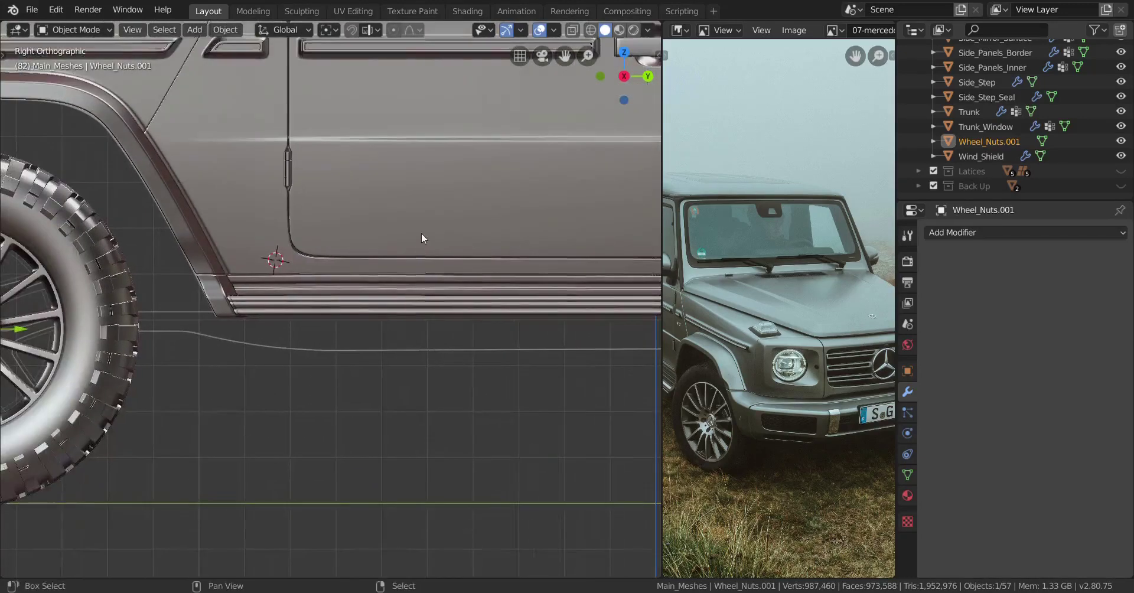
pyautogui.hotkey('shift', 'a')
pyautogui.moveTo(421, 232)
pyautogui.click(506, 261)
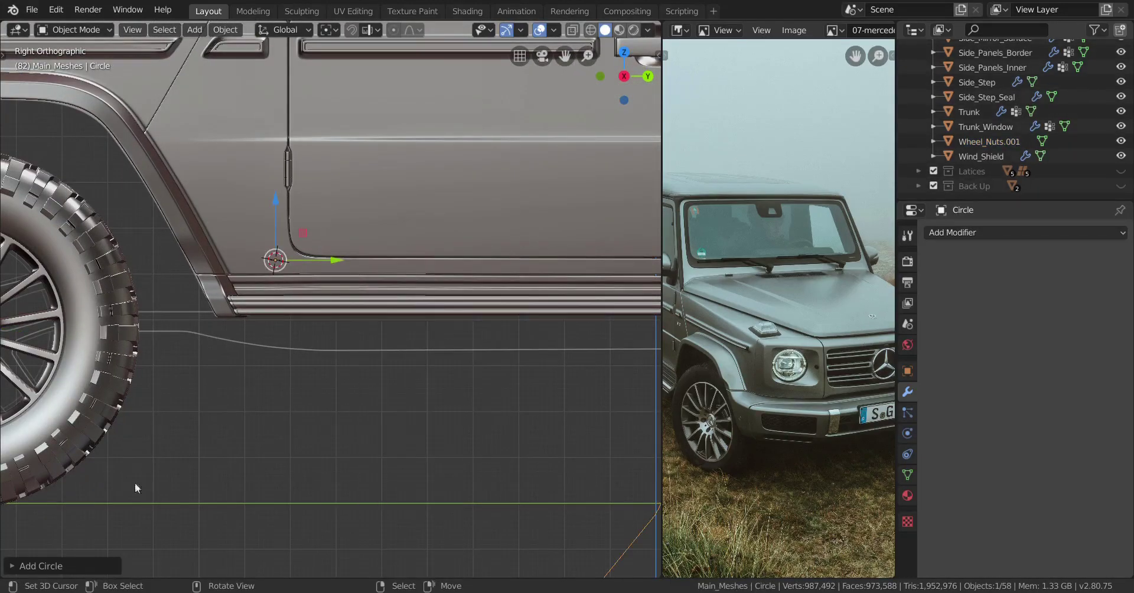
pyautogui.click(21, 564)
pyautogui.click(164, 409)
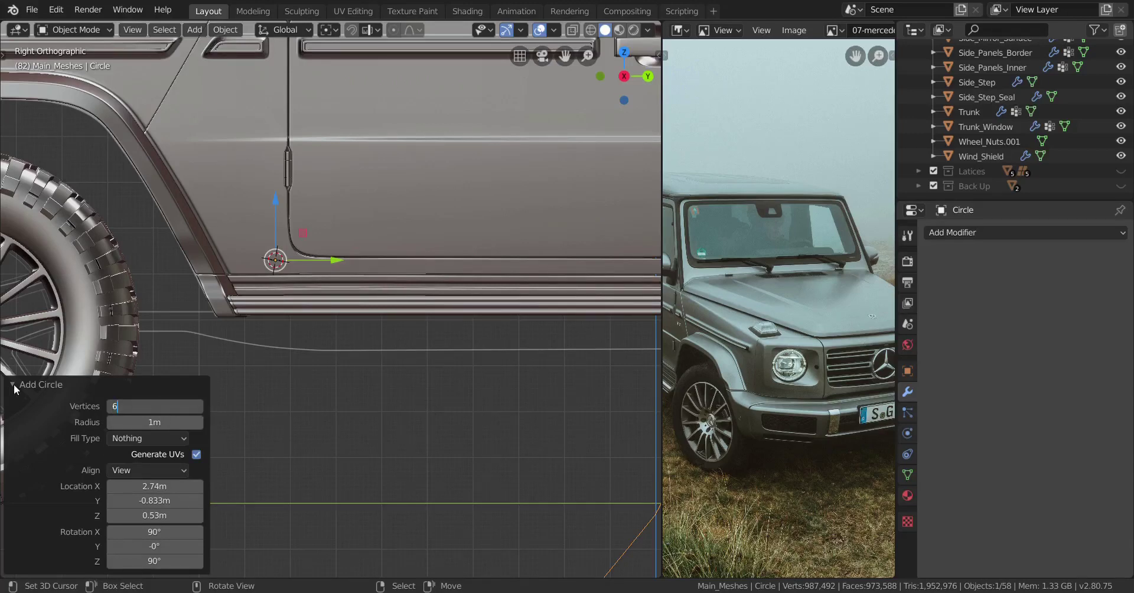
pyautogui.press('Return')
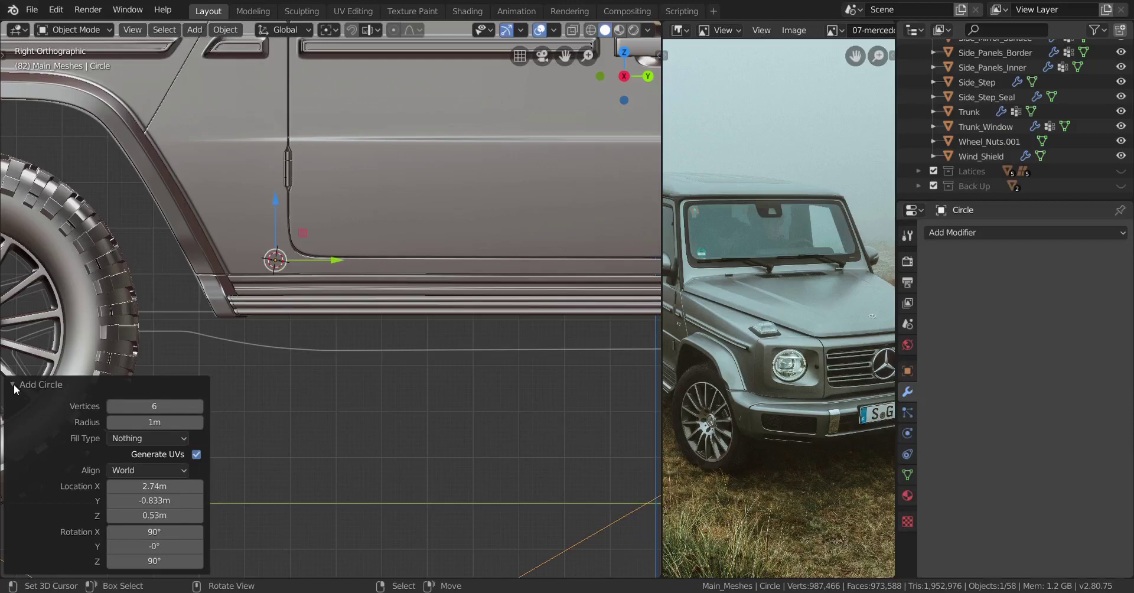
pyautogui.click(13, 384)
# Scale the hexagonal circle down in Edit Mode by about 0.12 and again by about 0.26
pyautogui.scroll(-7, 302, 333)
pyautogui.moveTo(301, 333); pyautogui.dragTo(307, 363, button='middle')
pyautogui.press('Tab')
pyautogui.press('s')
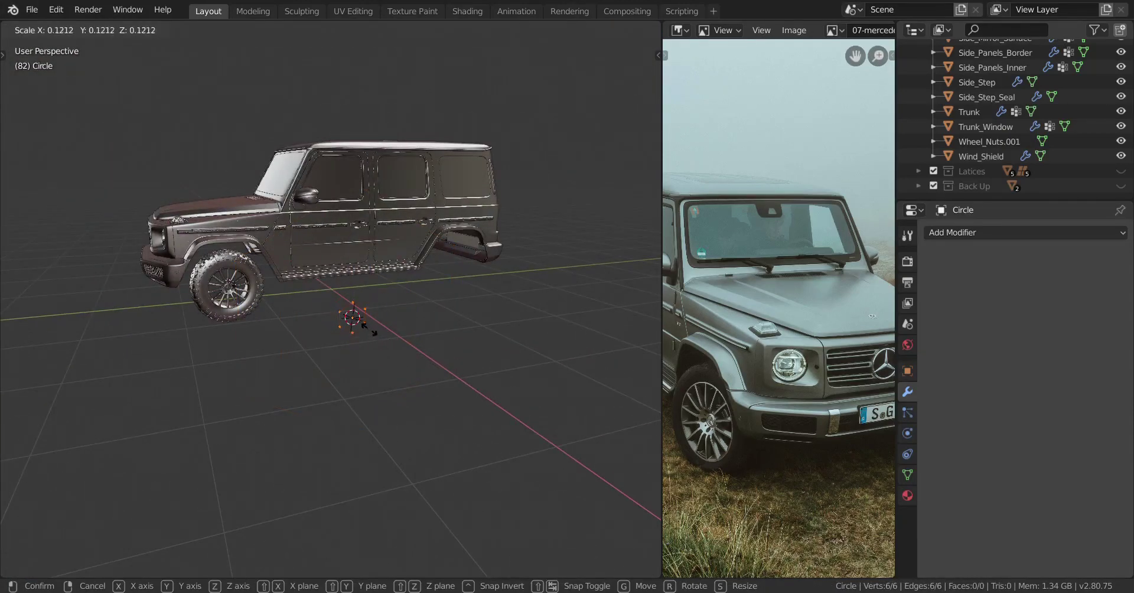
pyautogui.click(371, 330)
pyautogui.scroll(2, 371, 329)
pyautogui.press('s')
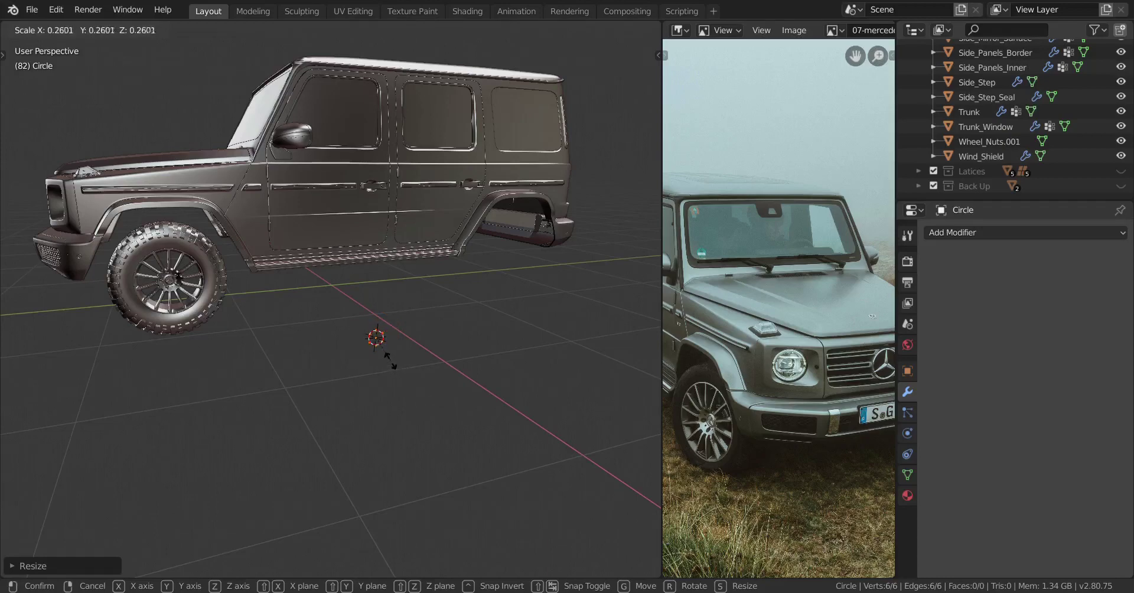
pyautogui.click(390, 359)
# Extrude the hexagon's outline along the global X axis to form an open six-sided prism
pyautogui.scroll(4, 390, 359)
pyautogui.moveTo(392, 362); pyautogui.dragTo(416, 385, button='middle')
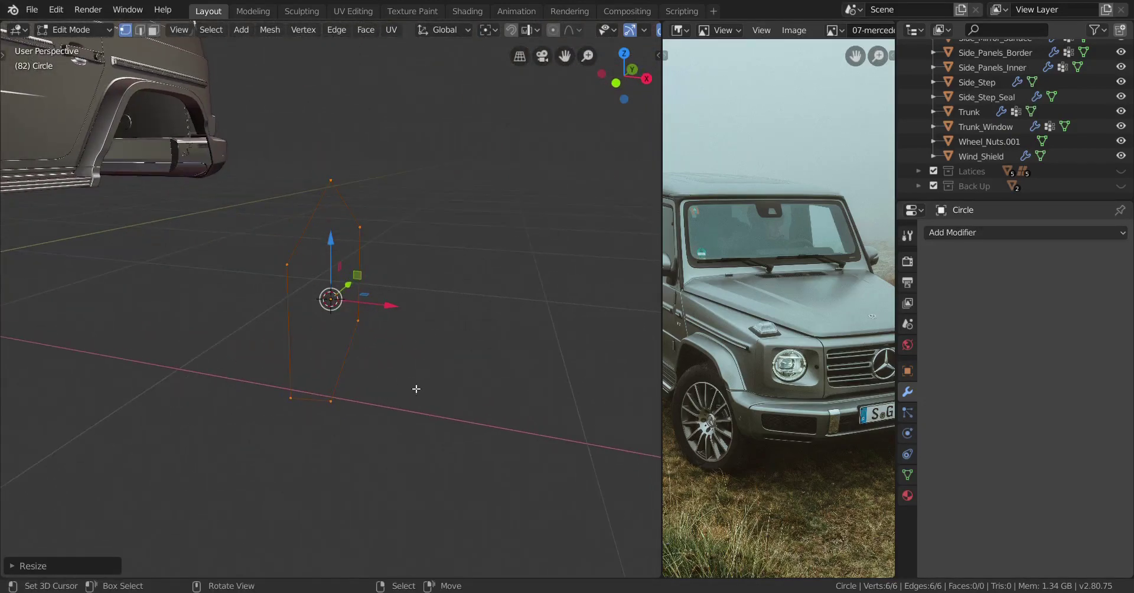
pyautogui.press('e')
pyautogui.press('x')
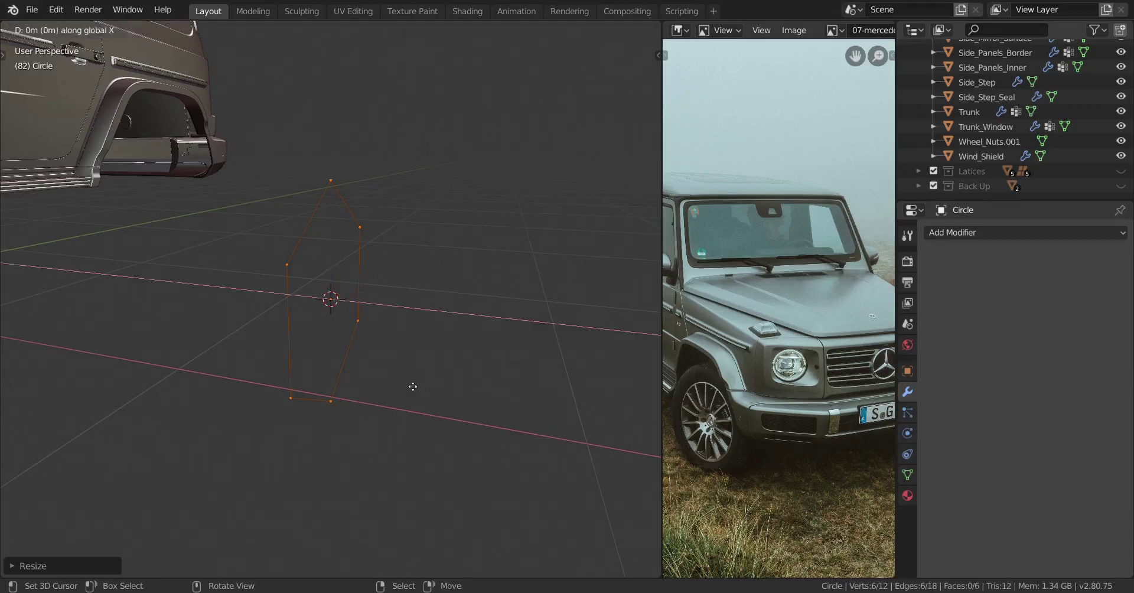
pyautogui.click(274, 375)
pyautogui.moveTo(375, 374)
pyautogui.mouseDown(button='middle')
pyautogui.moveTo(299, 370)
pyautogui.moveTo(415, 374)
pyautogui.moveTo(377, 372)
pyautogui.mouseUp(button='middle')
pyautogui.press('a')
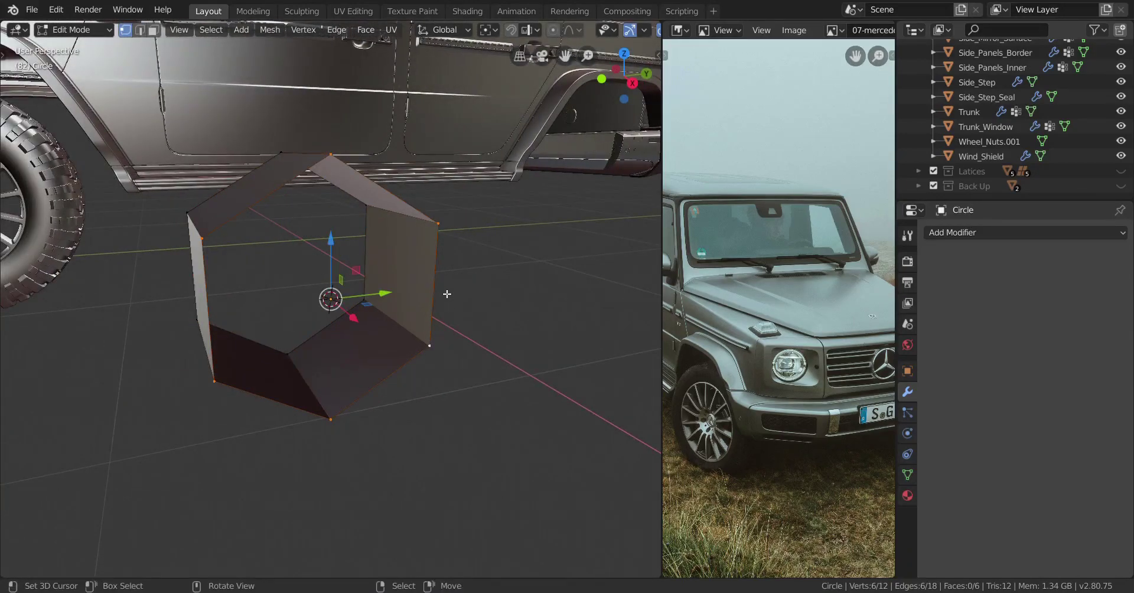
# Add a view-aligned mesh circle with 10 vertices at the 3D cursor in the right orthographic view
pyautogui.press('KP_5')
pyautogui.press('KP_3')
pyautogui.hotkey('shift', 'a')
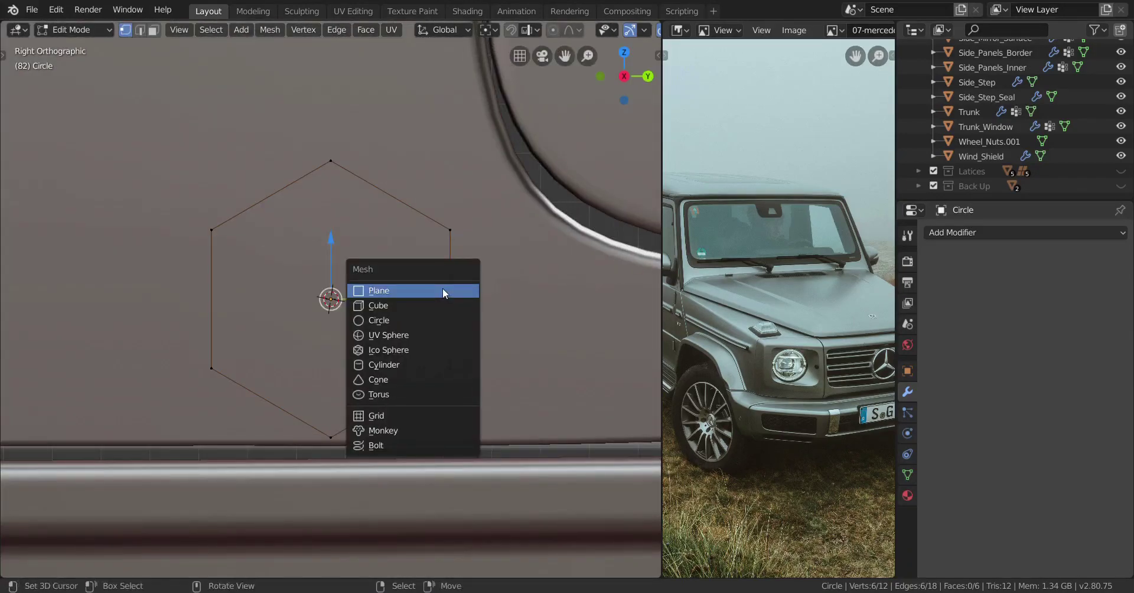
pyautogui.click(419, 321)
pyautogui.scroll(-5, 331, 308)
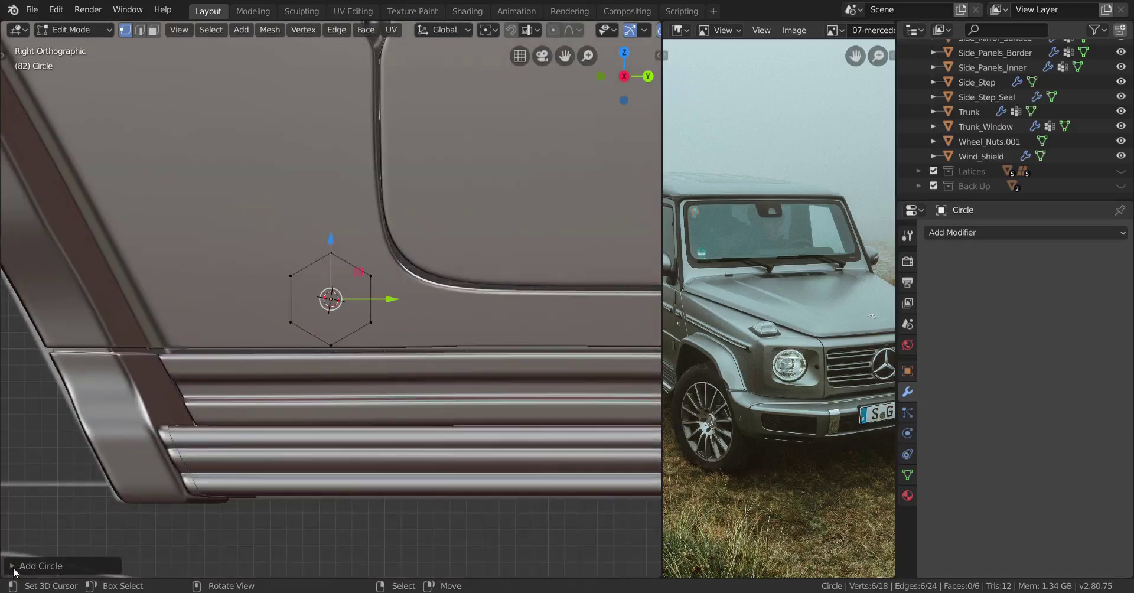
pyautogui.click(13, 567)
pyautogui.click(154, 413)
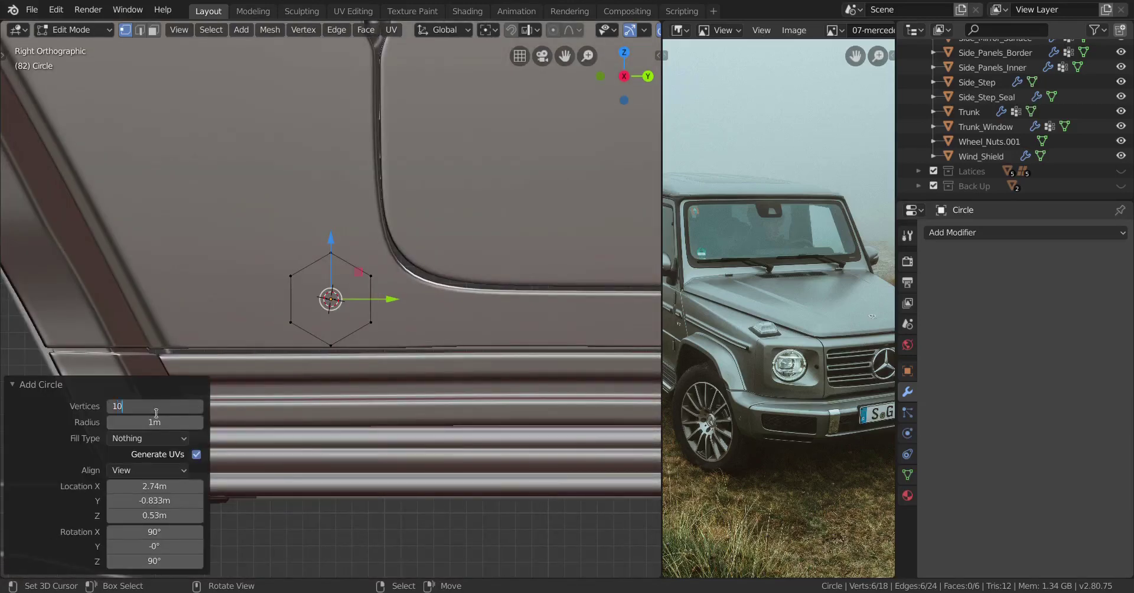
pyautogui.write('10')
pyautogui.press('Return')
pyautogui.click(16, 386)
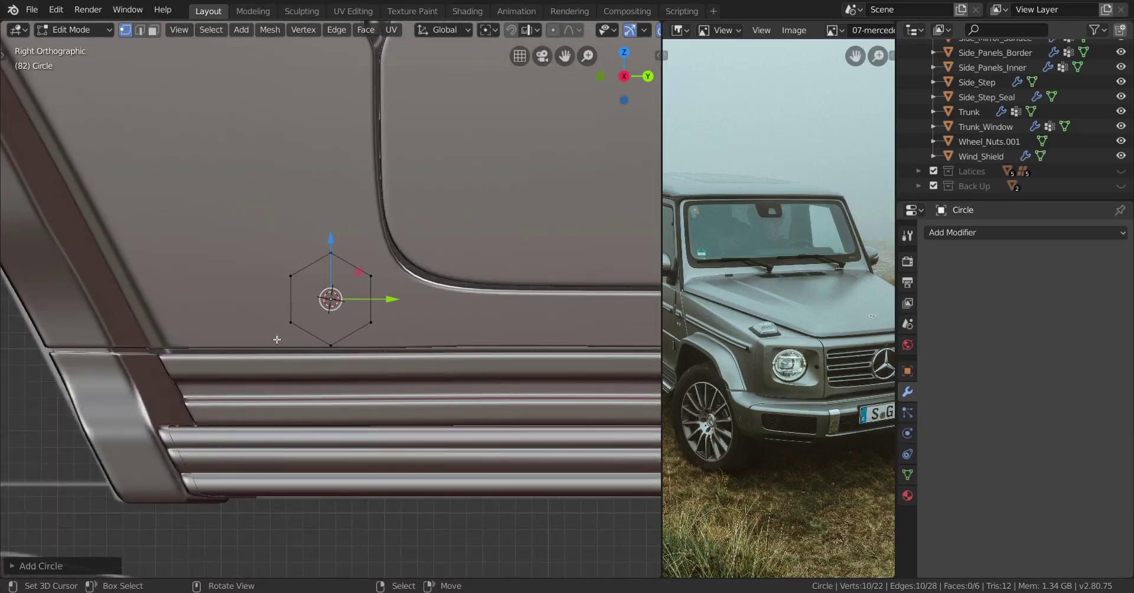
# Scale the ten-sided circle down until it fits just inside the hexagonal prism's opening
pyautogui.scroll(-5, 296, 333)
pyautogui.moveTo(335, 325); pyautogui.dragTo(410, 344, button='middle')
pyautogui.scroll(-4, 396, 330)
pyautogui.press('s')
pyautogui.click(443, 350)
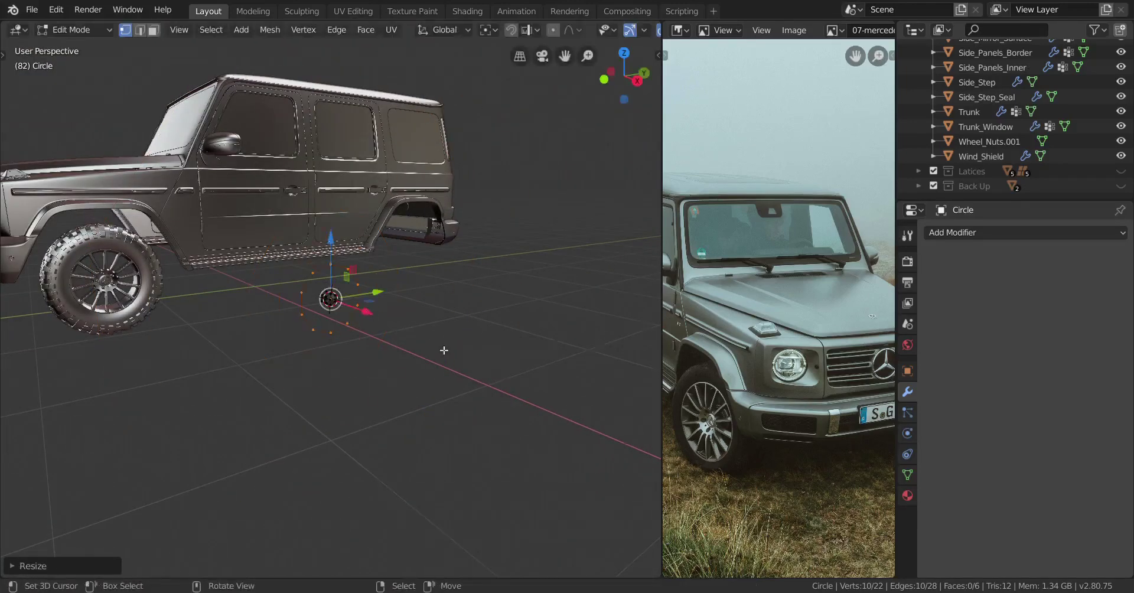
pyautogui.scroll(3, 443, 349)
pyautogui.press('s')
pyautogui.click(350, 321)
pyautogui.scroll(5, 390, 378)
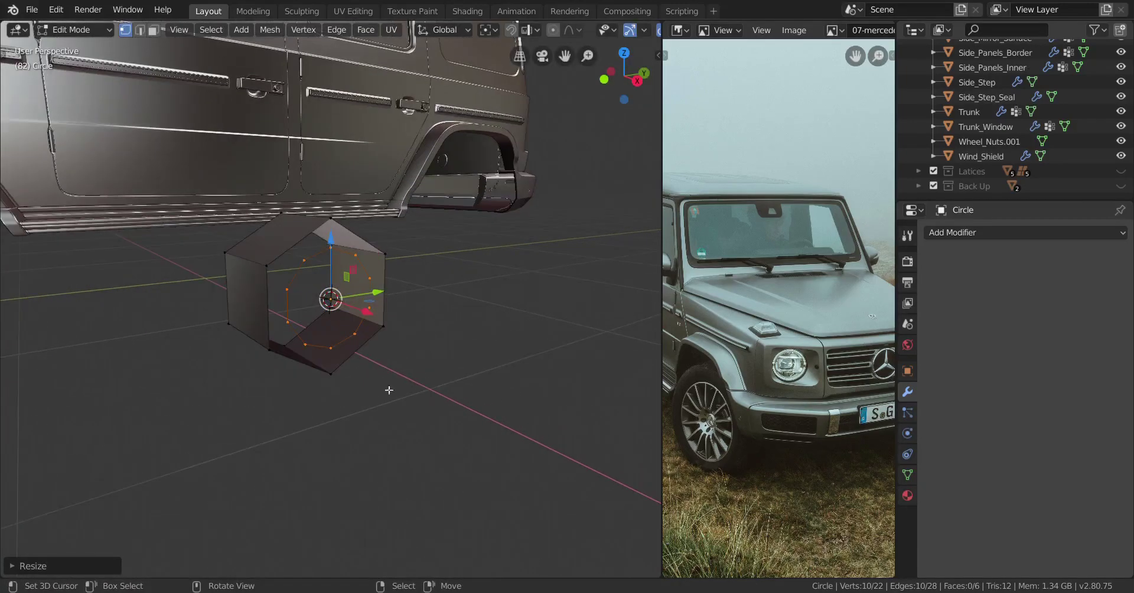
pyautogui.scroll(2, 374, 393)
pyautogui.scroll(2, 392, 400)
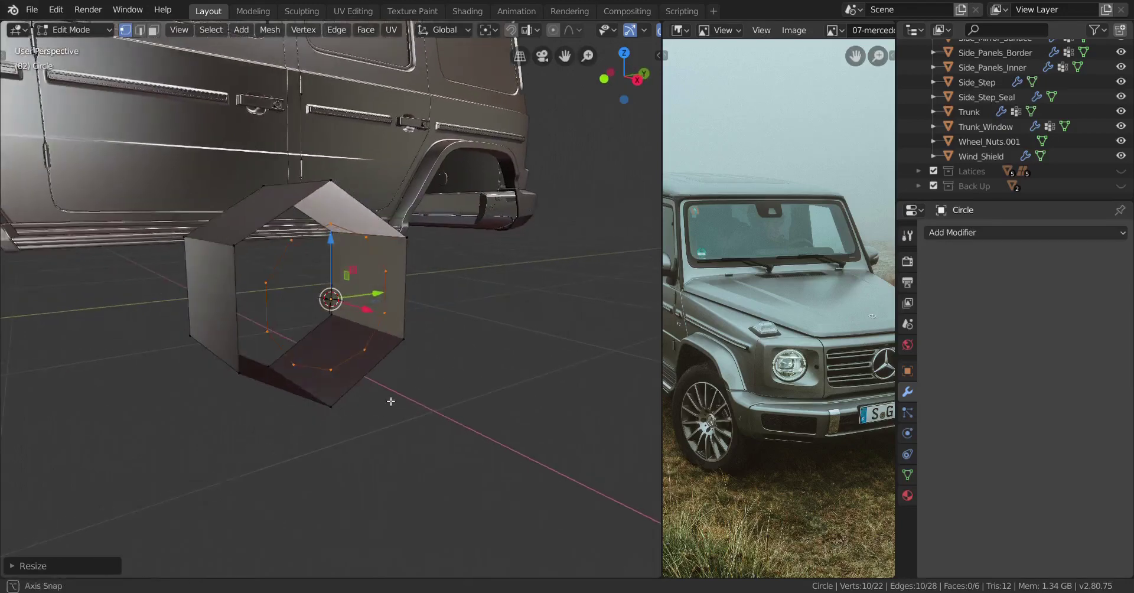
pyautogui.press('s')
pyautogui.click(399, 402)
# Fill the ten-sided circle with a face and extrude it outward about 0.009 m from the prism
pyautogui.press('f')
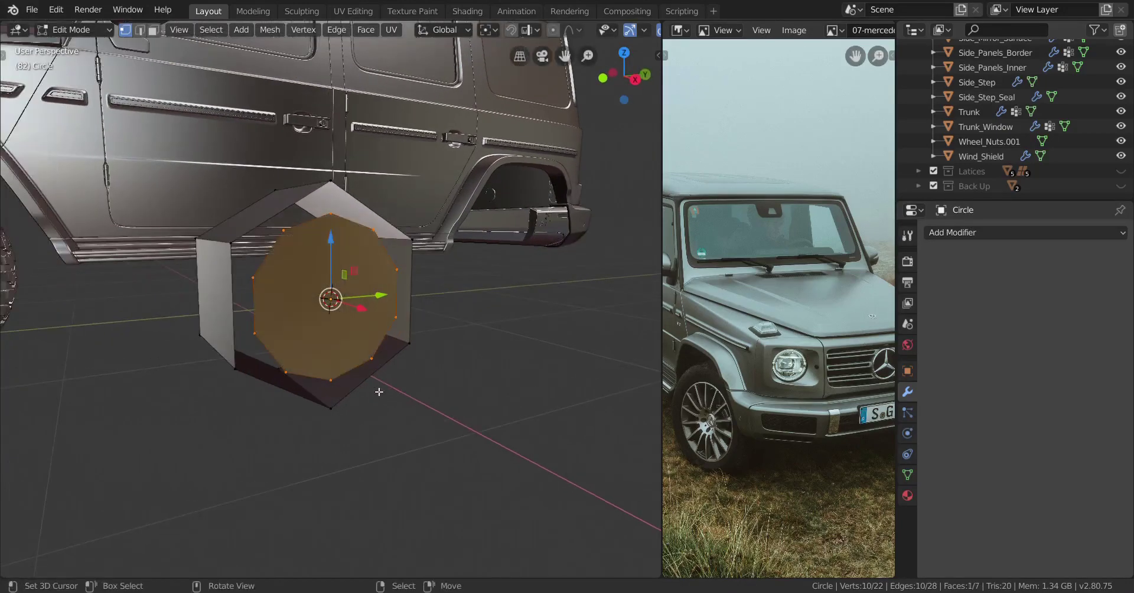
pyautogui.moveTo(380, 390); pyautogui.dragTo(367, 413, button='middle')
pyautogui.press('i')
pyautogui.rightClick(458, 419)
pyautogui.hotkey('ctrl', 'z')
pyautogui.scroll(2, 463, 416)
pyautogui.press('f')
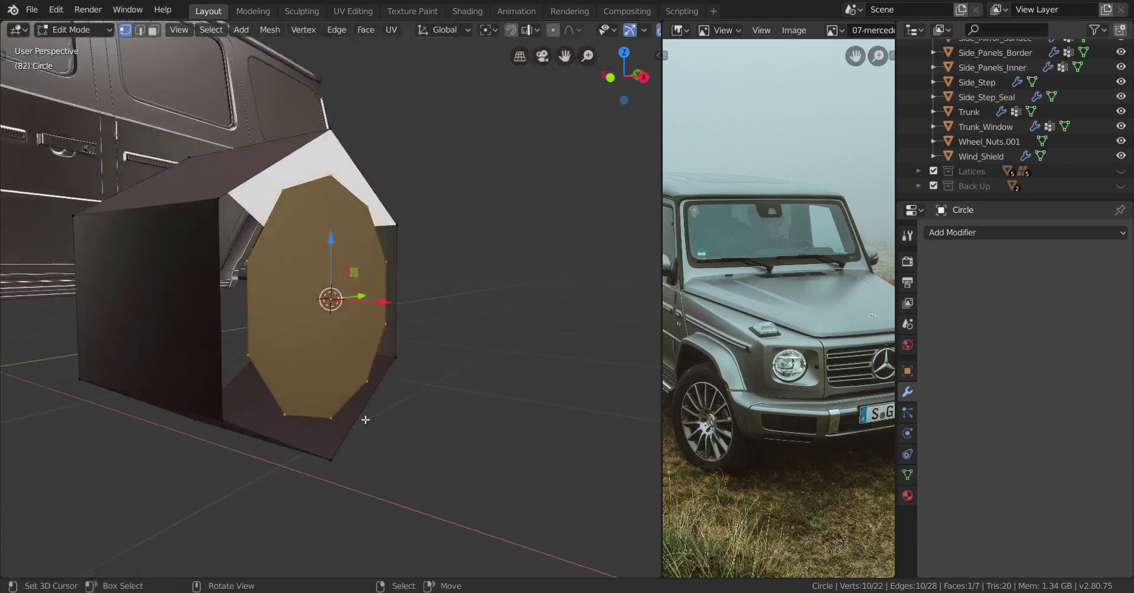
pyautogui.press('e')
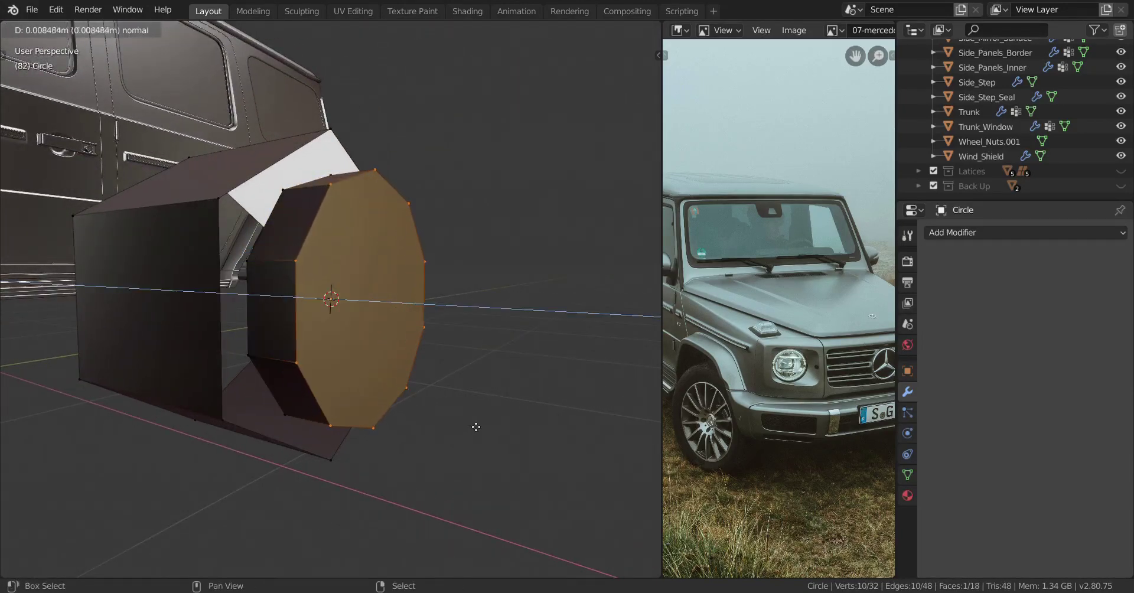
pyautogui.click(489, 427)
pyautogui.moveTo(490, 428); pyautogui.dragTo(509, 436, button='middle')
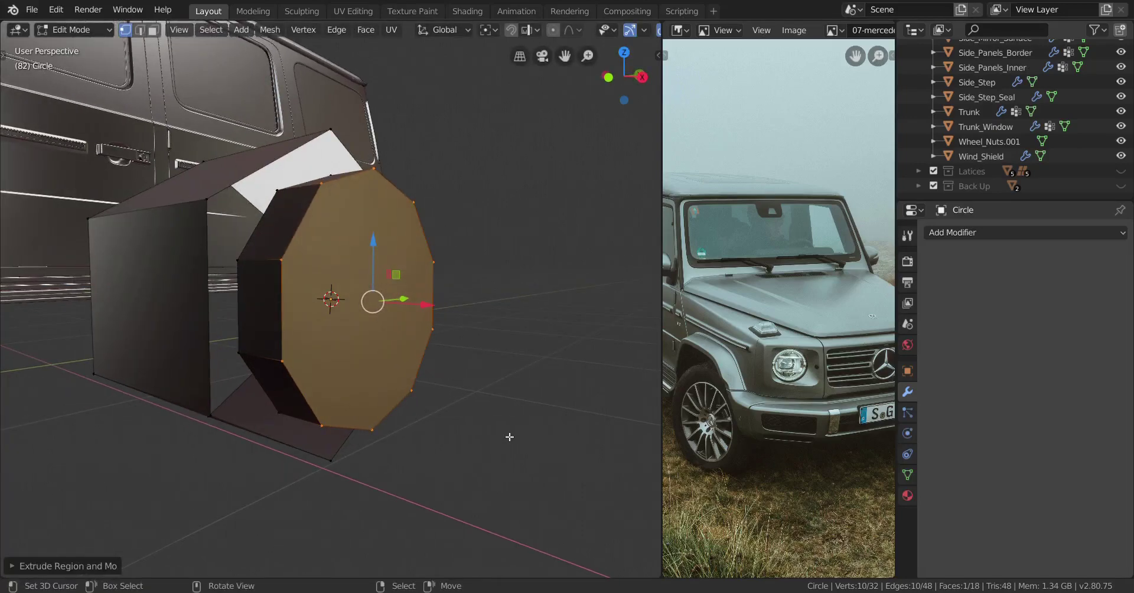
# Inset the front face of the ten-sided cap and move the inner face outward along the global X axis
pyautogui.press('i')
pyautogui.click(469, 400)
pyautogui.moveTo(469, 400); pyautogui.dragTo(424, 371, button='middle')
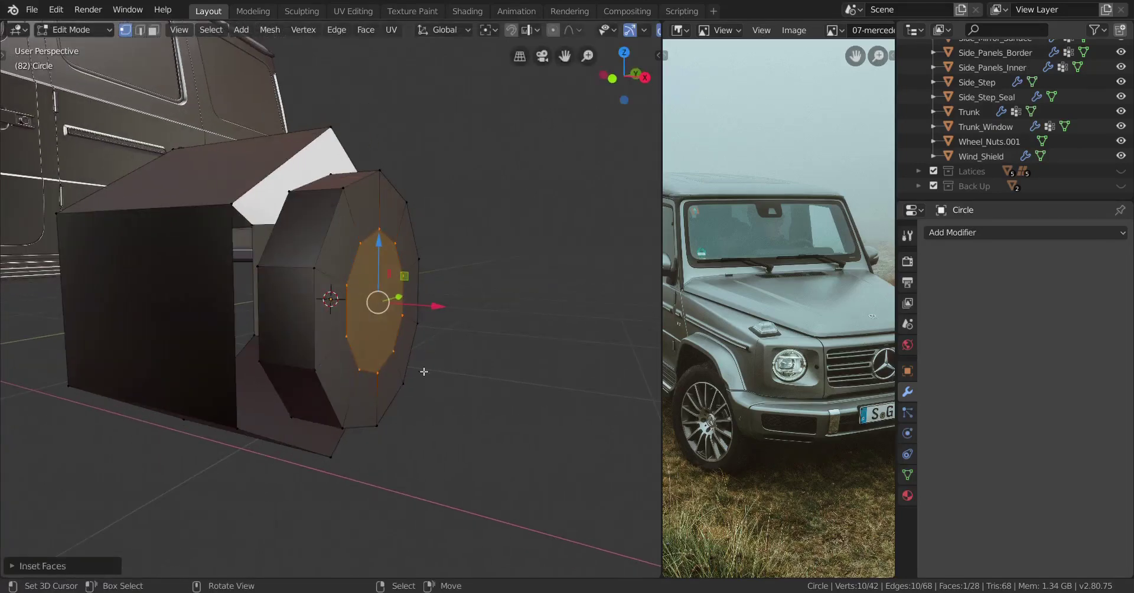
pyautogui.press('e')
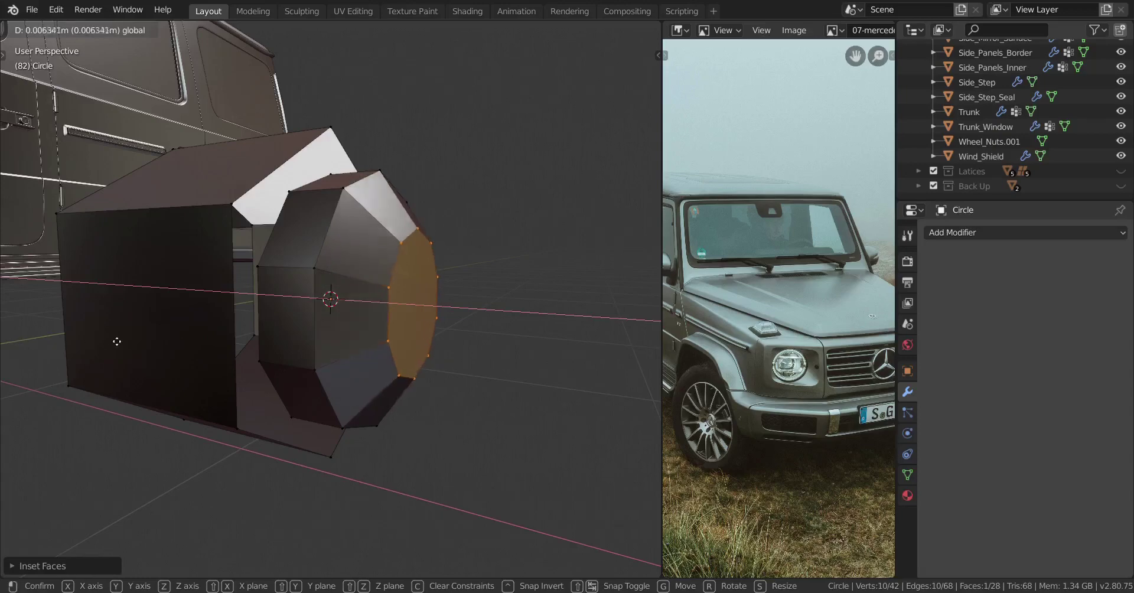
pyautogui.click(166, 344)
pyautogui.moveTo(311, 348); pyautogui.dragTo(296, 345, button='middle')
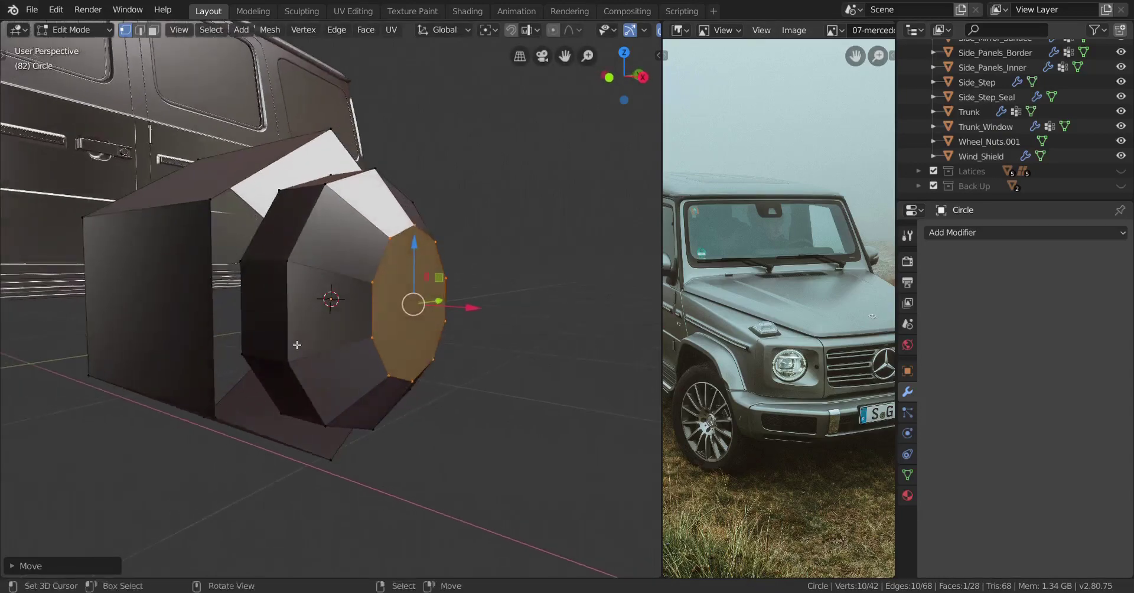
# Add two loop cuts around the cap's sloped band and fatten them slightly outward to round the cap
pyautogui.hotkey('ctrl', 'r')
pyautogui.scroll(1, 364, 356)
pyautogui.click(365, 357)
pyautogui.rightClick(473, 481)
pyautogui.hotkey('alt', 's')
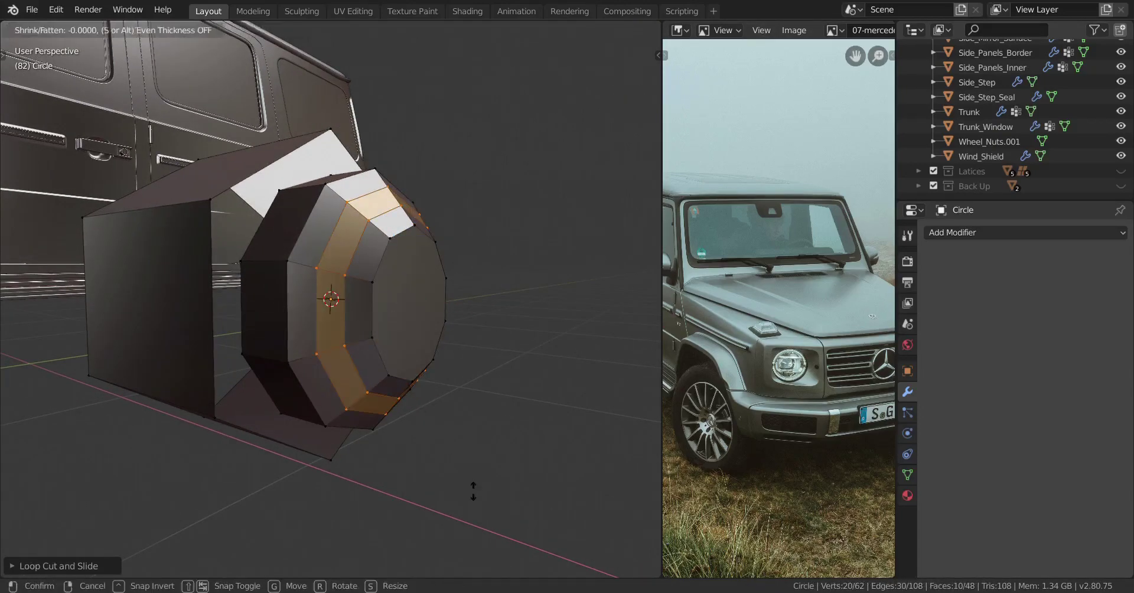
pyautogui.click(482, 524)
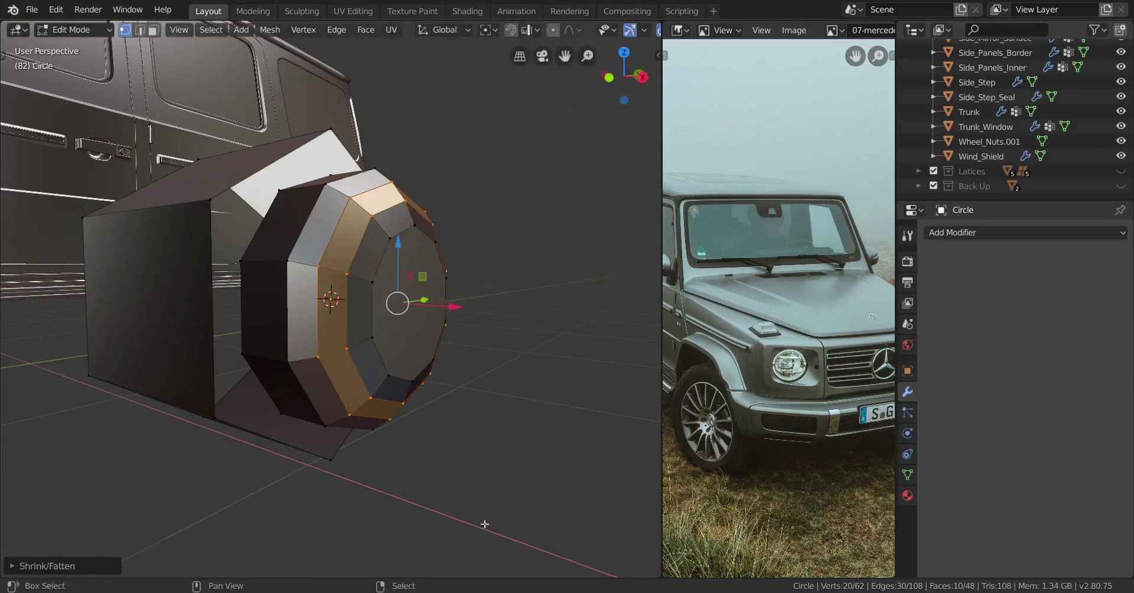
pyautogui.scroll(-1, 449, 491)
pyautogui.press('Tab')
pyautogui.moveTo(393, 433); pyautogui.dragTo(378, 420, button='middle')
pyautogui.scroll(1, 395, 384)
pyautogui.press('Tab')
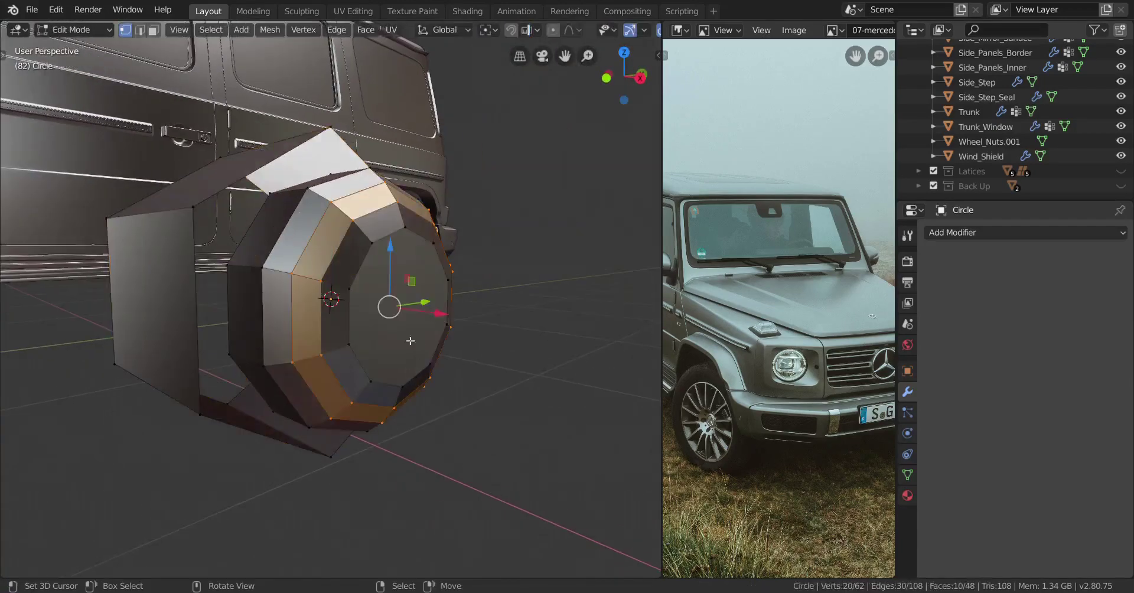
# Inset the cap's flat front face twice, the first time by about 0.004 m, to form concentric rings
pyautogui.click(373, 280)
pyautogui.moveTo(373, 280); pyautogui.dragTo(519, 461, button='middle')
pyautogui.press('i')
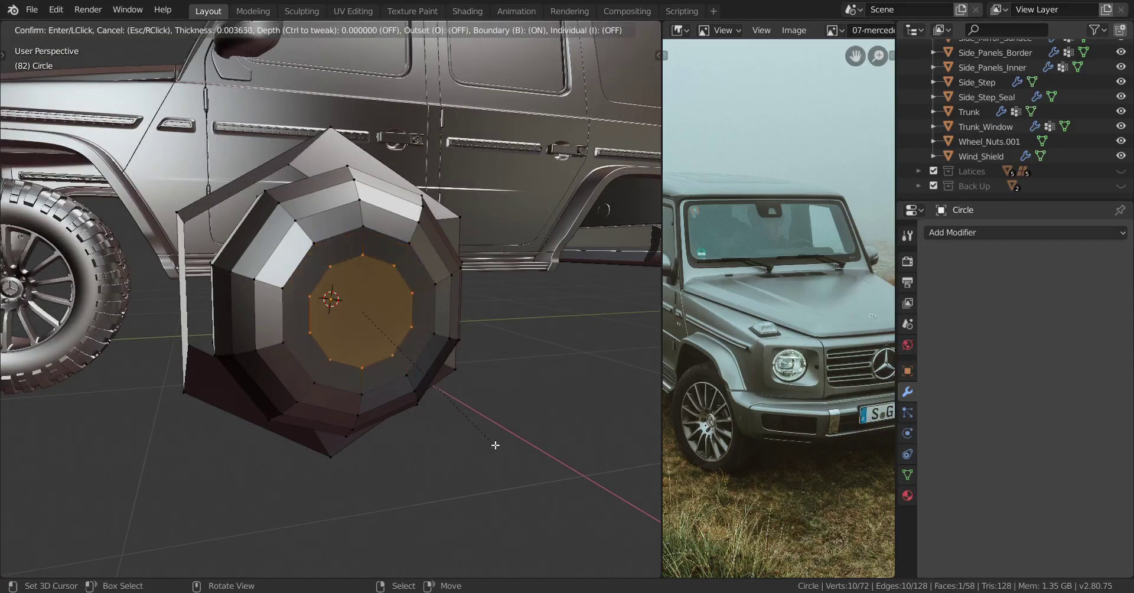
pyautogui.click(495, 445)
pyautogui.press('i')
pyautogui.click(476, 427)
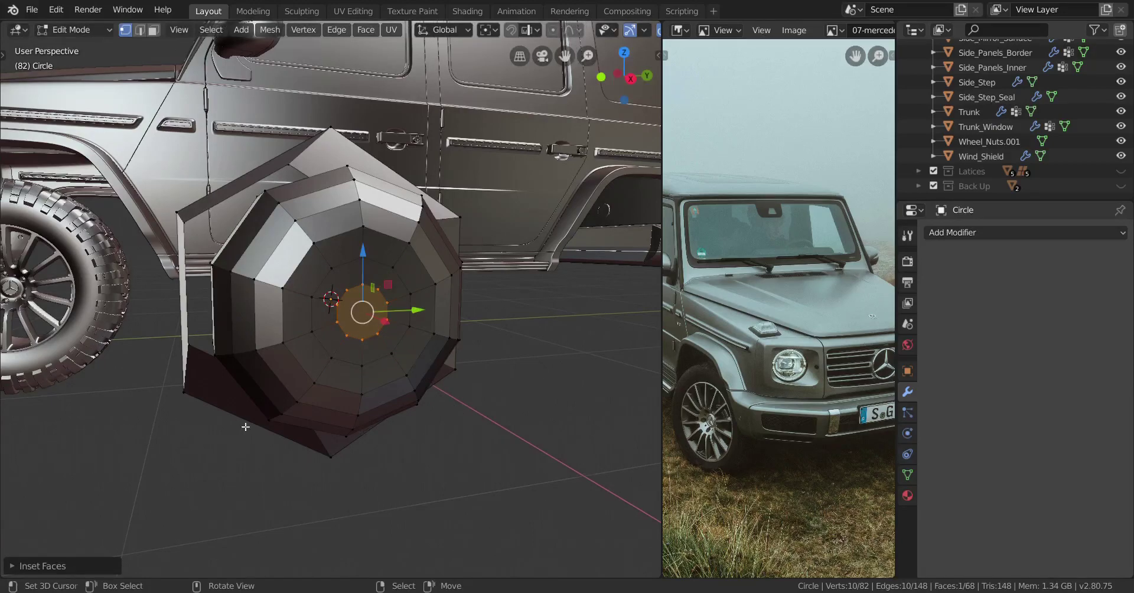
# Fill the hexagonal prism's open end on the cap side with a face
pyautogui.moveTo(243, 427); pyautogui.dragTo(346, 481, button='middle')
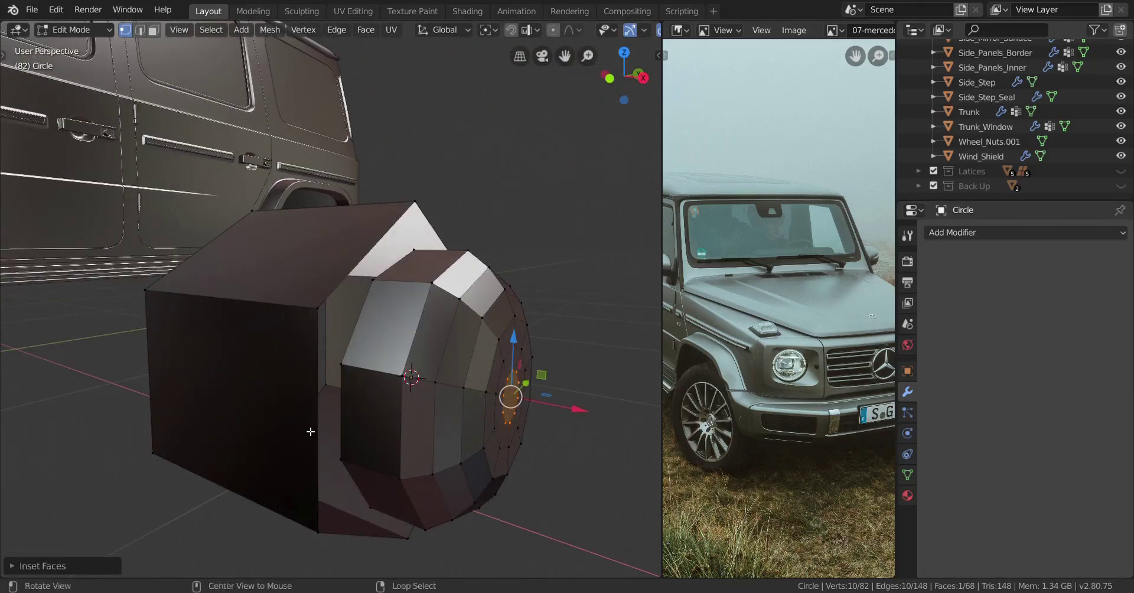
pyautogui.keyDown('alt'); pyautogui.click(313, 432); pyautogui.keyUp('alt')
pyautogui.moveTo(314, 432); pyautogui.dragTo(357, 472, button='middle')
pyautogui.press('f')
pyautogui.moveTo(471, 525); pyautogui.dragTo(511, 533, button='middle')
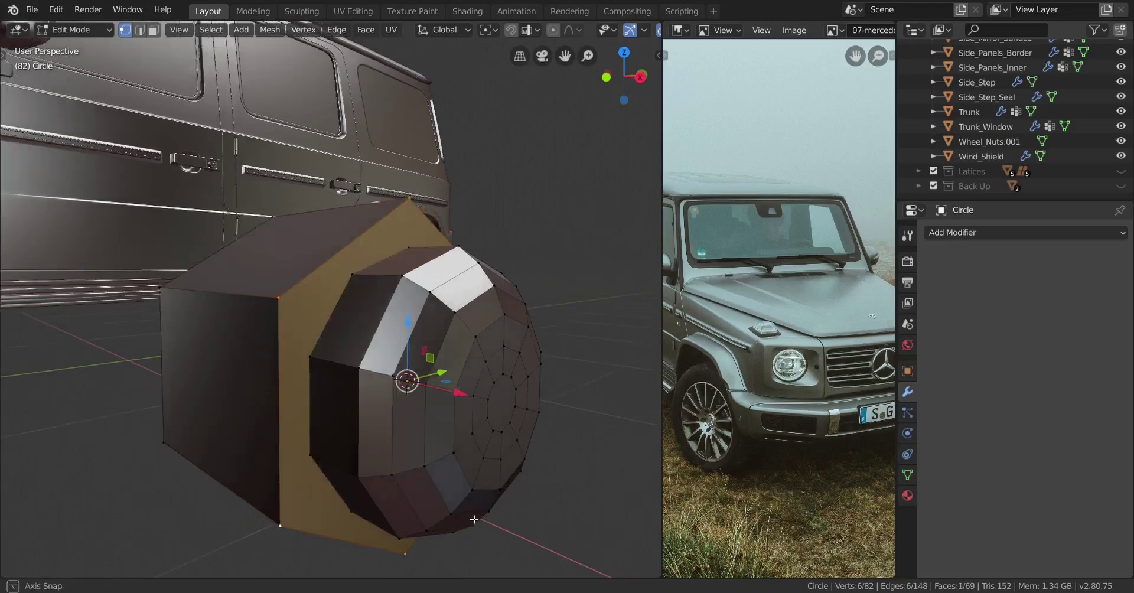
# Inset the cap-side hexagon face by about 0.002 m and once more narrowly, and delete the inner face to leave a rim
pyautogui.press('i')
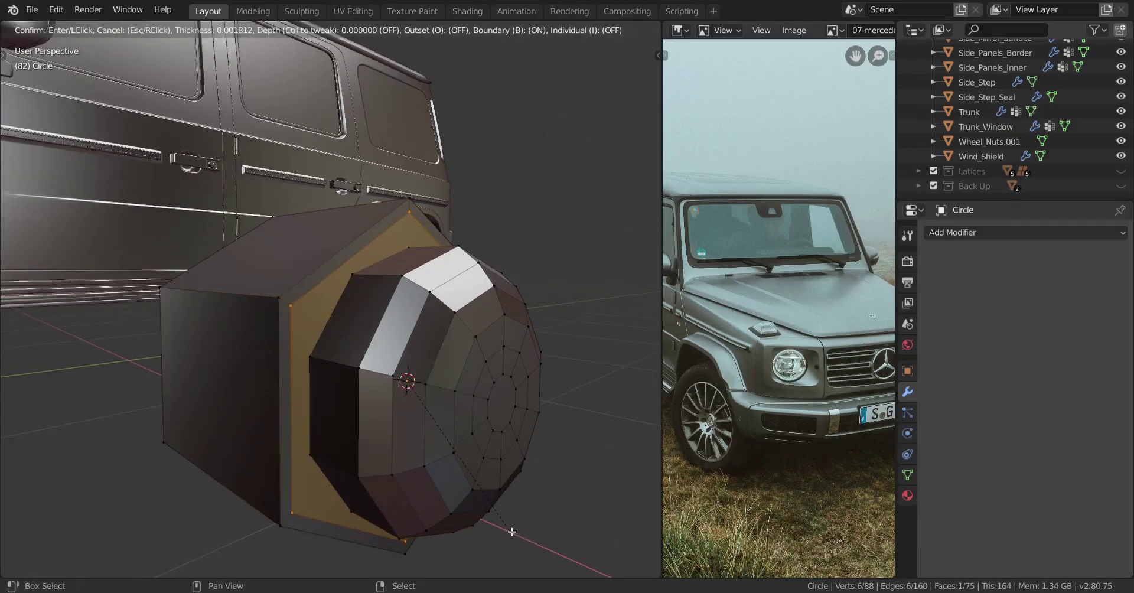
pyautogui.click(514, 533)
pyautogui.press('i')
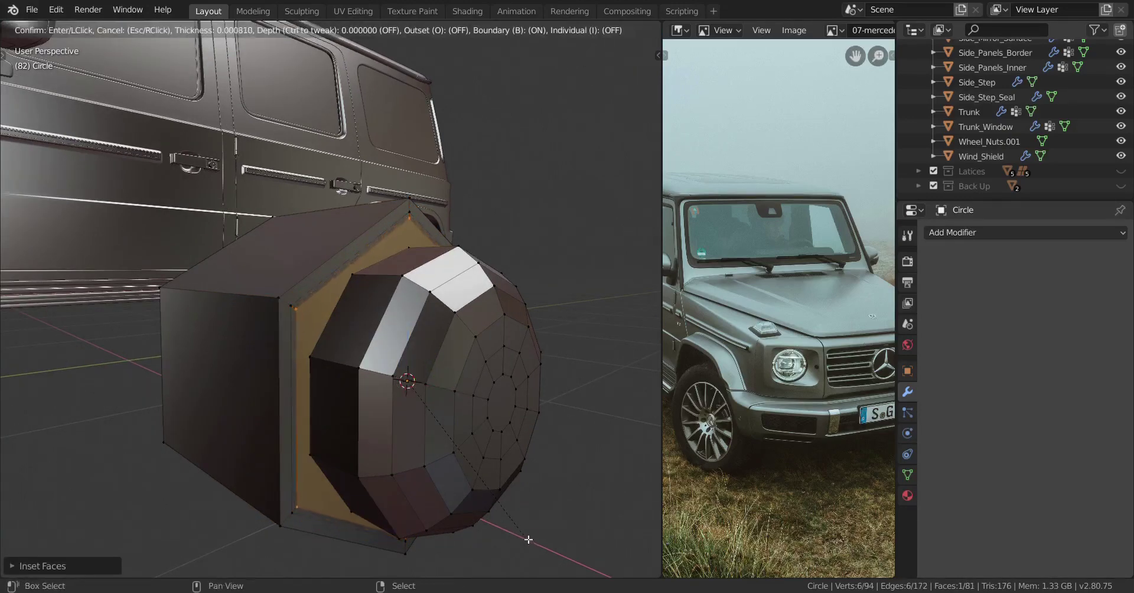
pyautogui.click(513, 522)
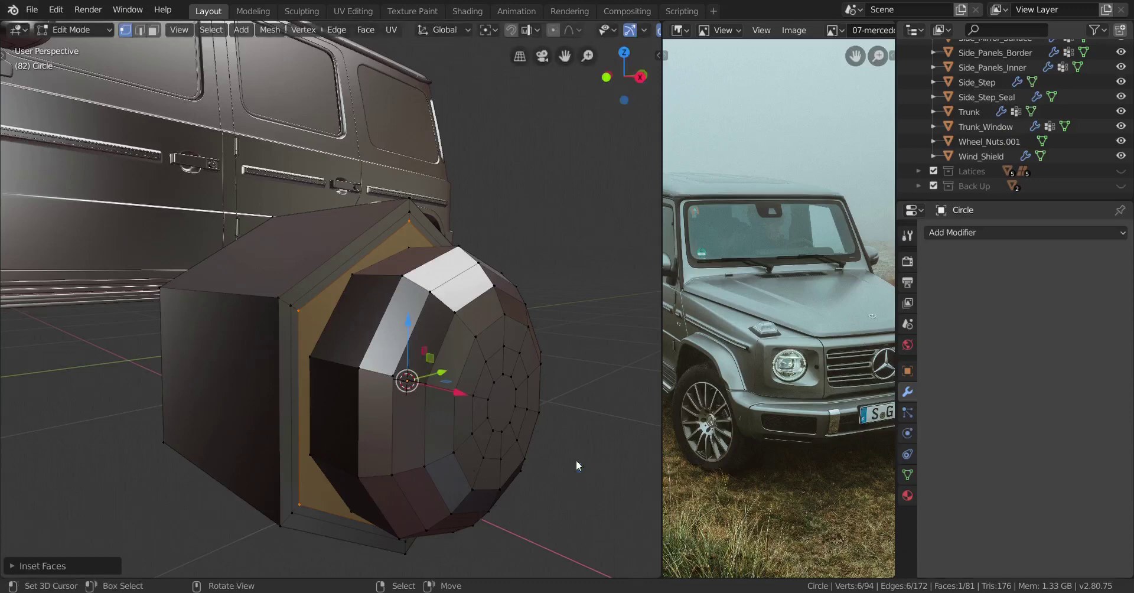
pyautogui.press('x')
pyautogui.click(529, 440)
# Fill the open hexagonal end at the back of the prism with a face
pyautogui.moveTo(529, 440); pyautogui.dragTo(445, 459, button='middle')
pyautogui.moveTo(289, 379); pyautogui.dragTo(390, 448, button='middle')
pyautogui.keyDown('alt'); pyautogui.rightClick(346, 413); pyautogui.keyUp('alt')
pyautogui.press('f')
pyautogui.moveTo(435, 479); pyautogui.dragTo(481, 471, button='middle')
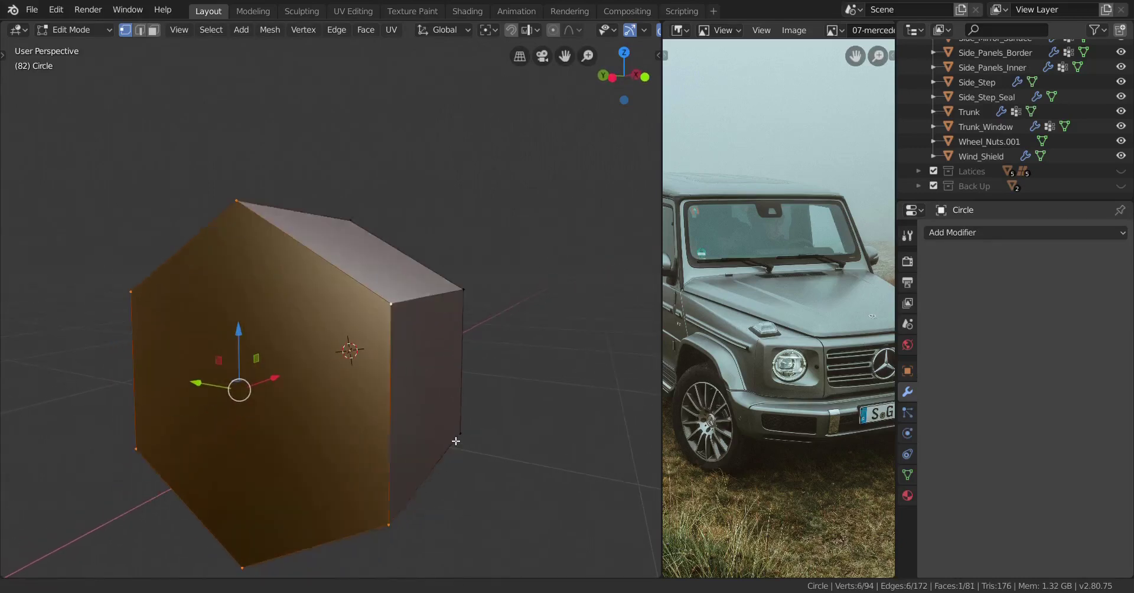
# Inset the back hexagon face narrowly twice and delete the inner face to leave a double rim
pyautogui.press('i')
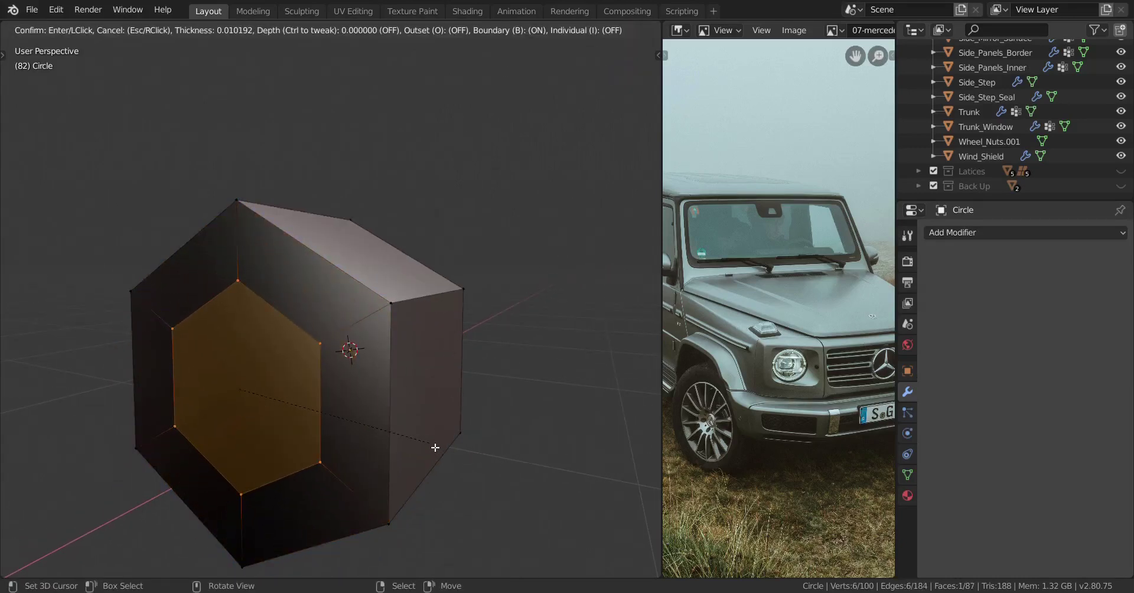
pyautogui.click(491, 445)
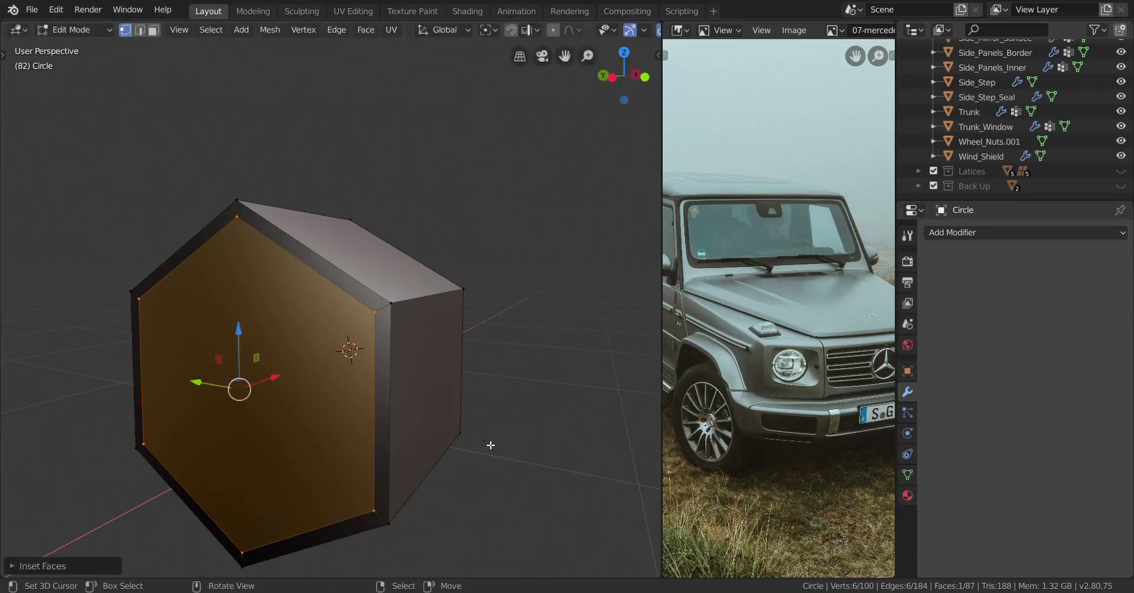
pyautogui.press('i')
pyautogui.click(487, 444)
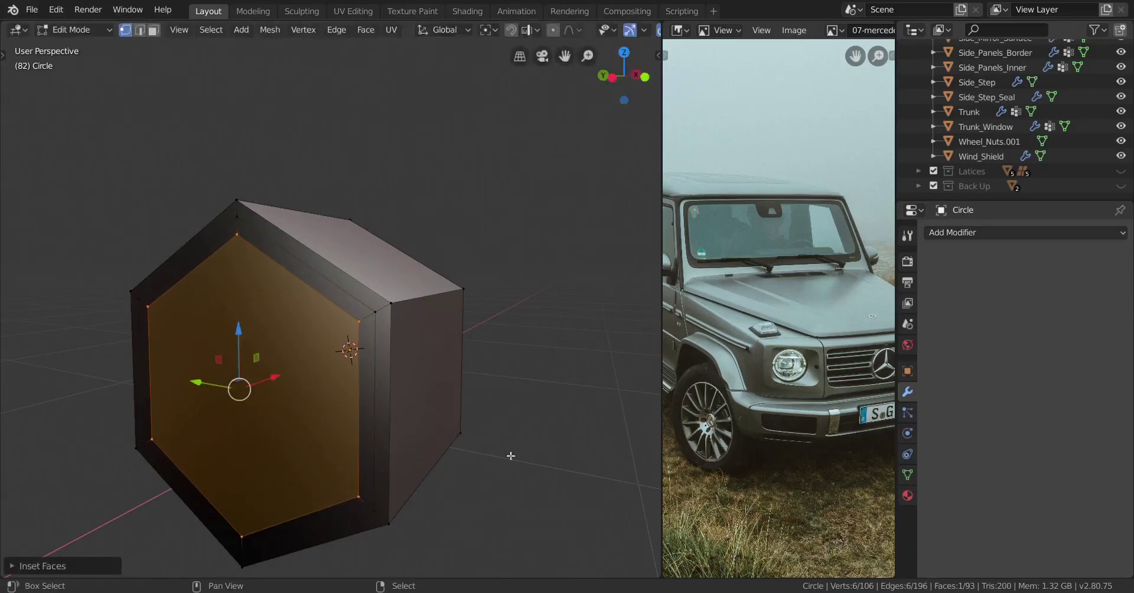
pyautogui.press('x')
pyautogui.click(481, 361)
# Bevel the edge loops along all six corners of the hexagonal prism with 4 segments
pyautogui.scroll(-3, 471, 372)
pyautogui.moveTo(472, 372); pyautogui.dragTo(300, 401, button='middle')
pyautogui.scroll(4, 300, 402)
pyautogui.keyDown('alt'); pyautogui.rightClick(282, 325); pyautogui.keyUp('alt')
pyautogui.moveTo(339, 325); pyautogui.dragTo(320, 334, button='middle')
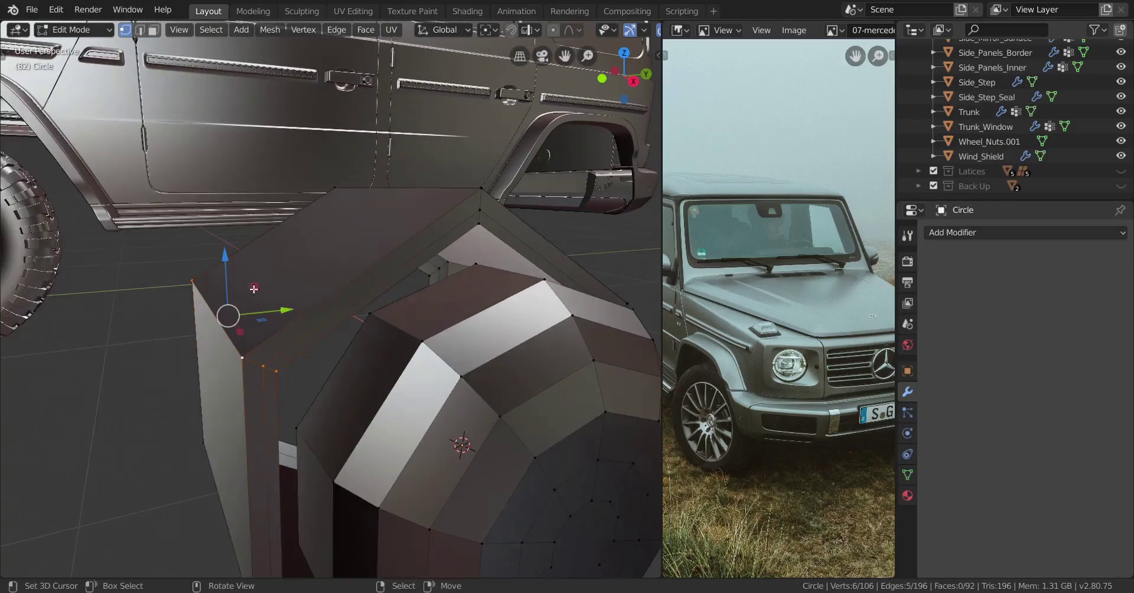
pyautogui.scroll(-5, 296, 253)
pyautogui.moveTo(430, 250); pyautogui.dragTo(344, 272, button='middle')
pyautogui.keyDown('alt'); pyautogui.keyDown('shift'); pyautogui.rightClick(431, 358); pyautogui.keyUp('shift'); pyautogui.keyUp('alt')
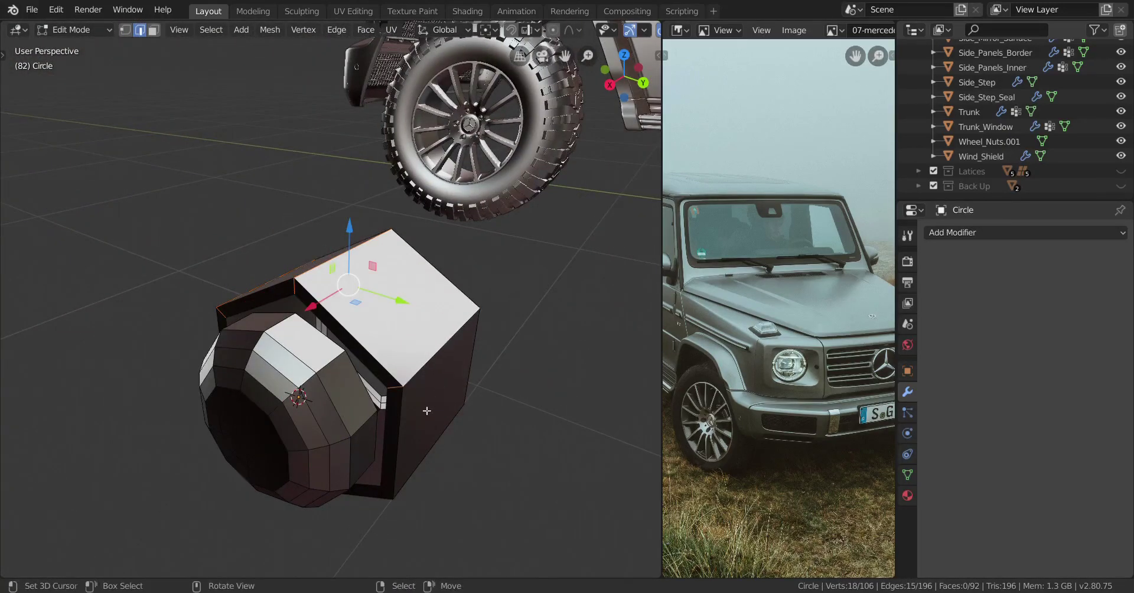
pyautogui.moveTo(427, 411)
pyautogui.mouseDown(button='middle')
pyautogui.moveTo(408, 377)
pyautogui.moveTo(395, 395)
pyautogui.moveTo(405, 405)
pyautogui.mouseUp(button='middle')
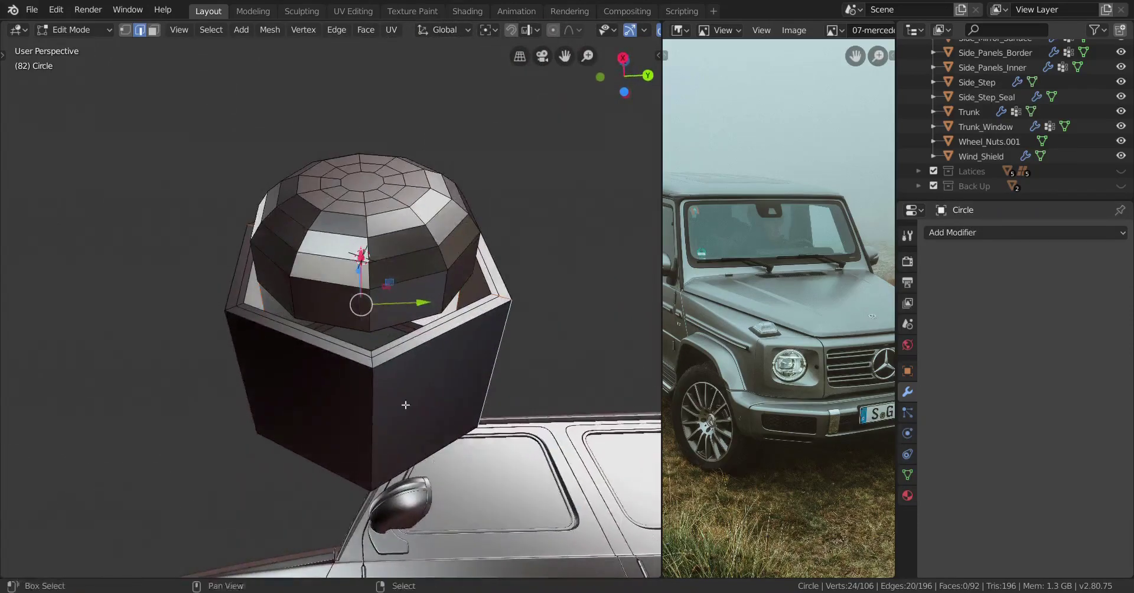
pyautogui.keyDown('alt'); pyautogui.keyDown('shift'); pyautogui.rightClick(371, 399); pyautogui.keyUp('shift'); pyautogui.keyUp('alt')
pyautogui.moveTo(257, 376); pyautogui.dragTo(357, 408, button='middle')
pyautogui.keyDown('alt'); pyautogui.keyDown('shift'); pyautogui.click(357, 407); pyautogui.keyUp('shift'); pyautogui.keyUp('alt')
pyautogui.hotkey('ctrl', 'b')
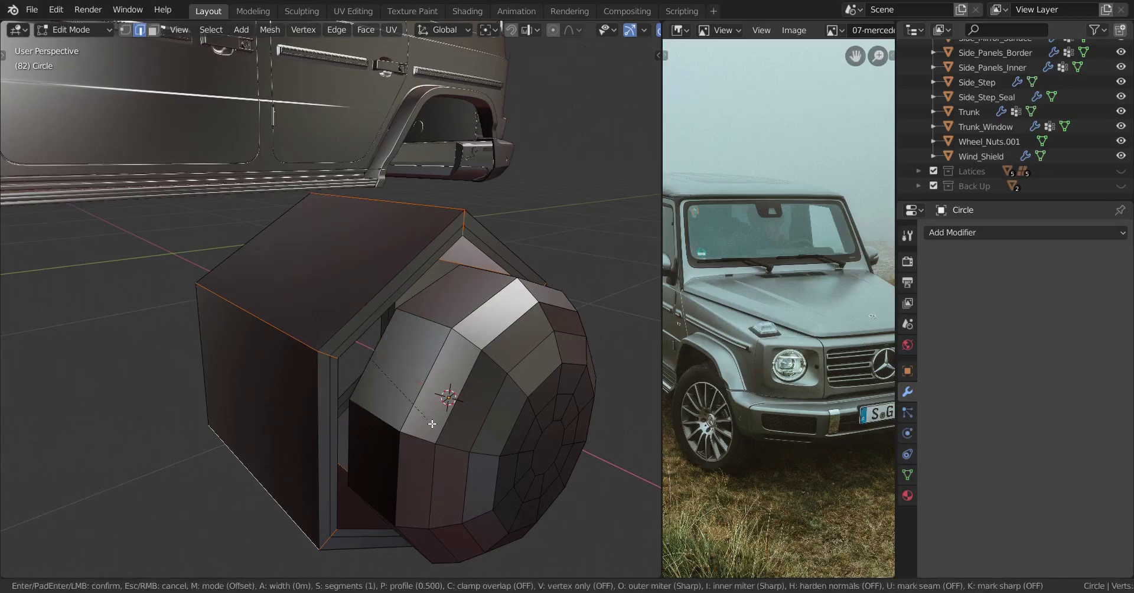
pyautogui.scroll(1, 455, 467)
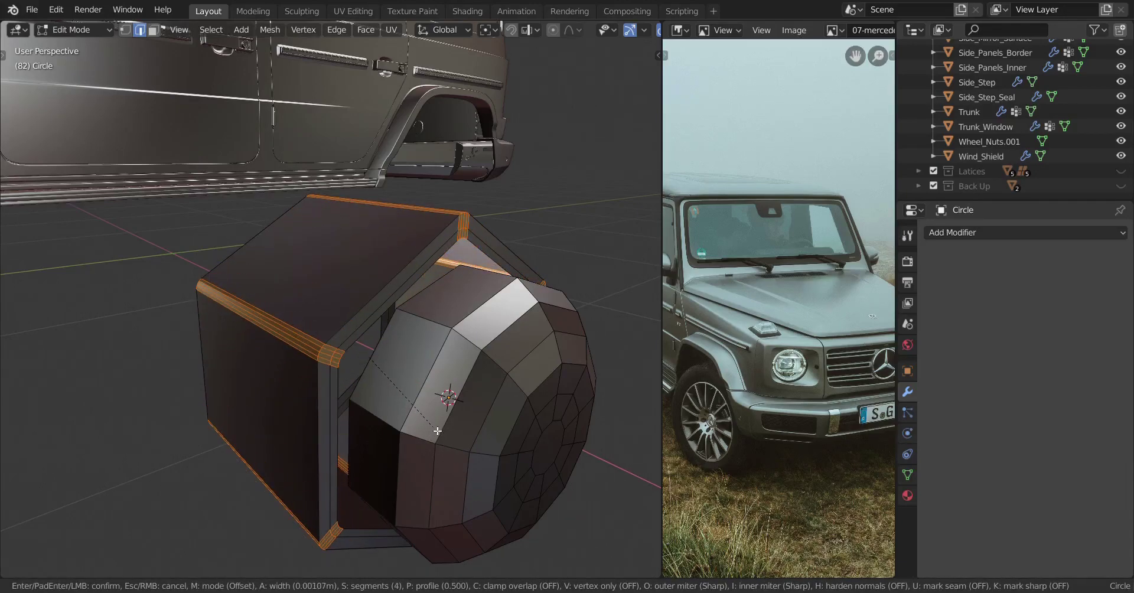
pyautogui.scroll(2, 467, 458)
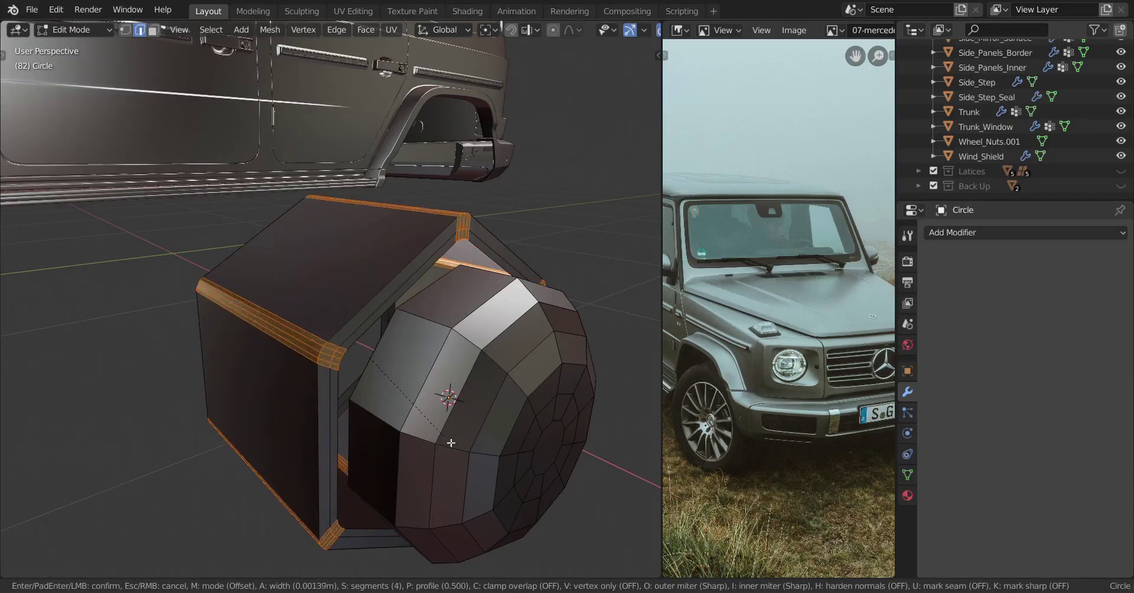
pyautogui.click(487, 472)
# Check the nut's bevelled corners in Object Mode and return to Edit Mode
pyautogui.press('Tab')
pyautogui.scroll(-4, 414, 443)
pyautogui.moveTo(290, 410); pyautogui.dragTo(375, 408, button='middle')
pyautogui.scroll(3, 375, 409)
pyautogui.press('Tab')
pyautogui.scroll(3, 390, 335)
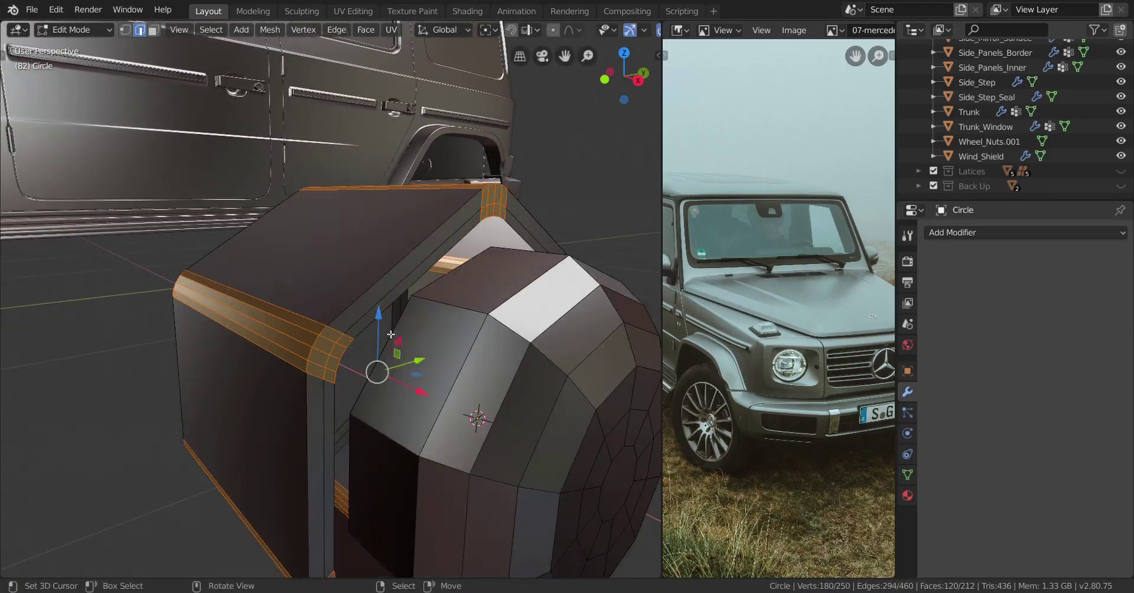
pyautogui.hotkey('ctrl', 'r')
pyautogui.click(380, 292)
pyautogui.scroll(-2, 401, 318)
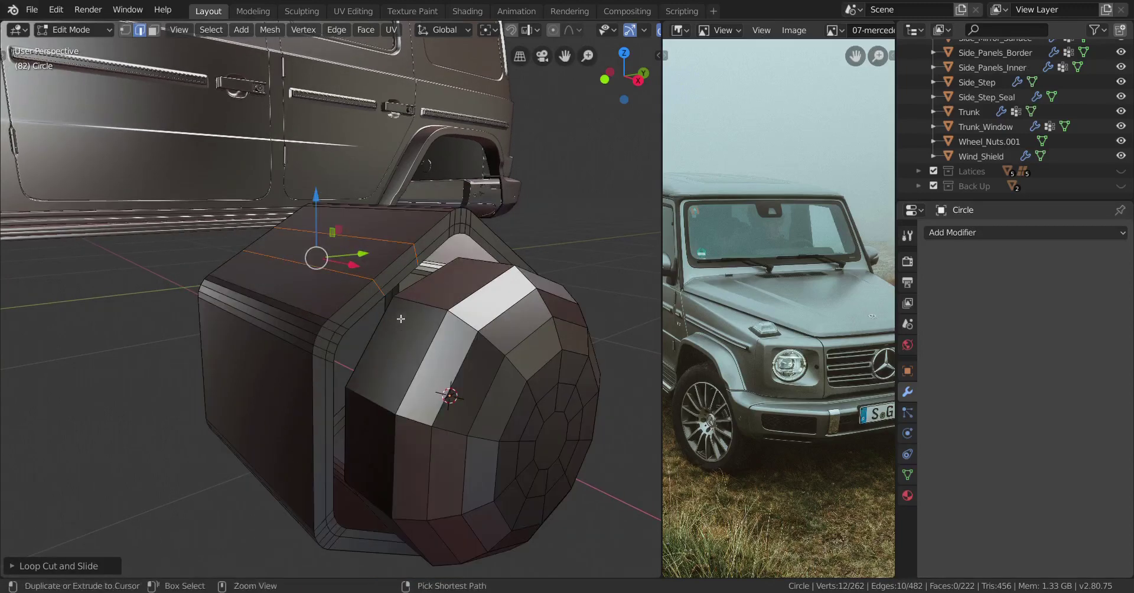
pyautogui.hotkey('ctrl', 'z')
# Cut two evenly spaced edge loops across each of the two upper sides of the hexagonal prism
pyautogui.hotkey('ctrl', 'r')
pyautogui.scroll(2, 385, 281)
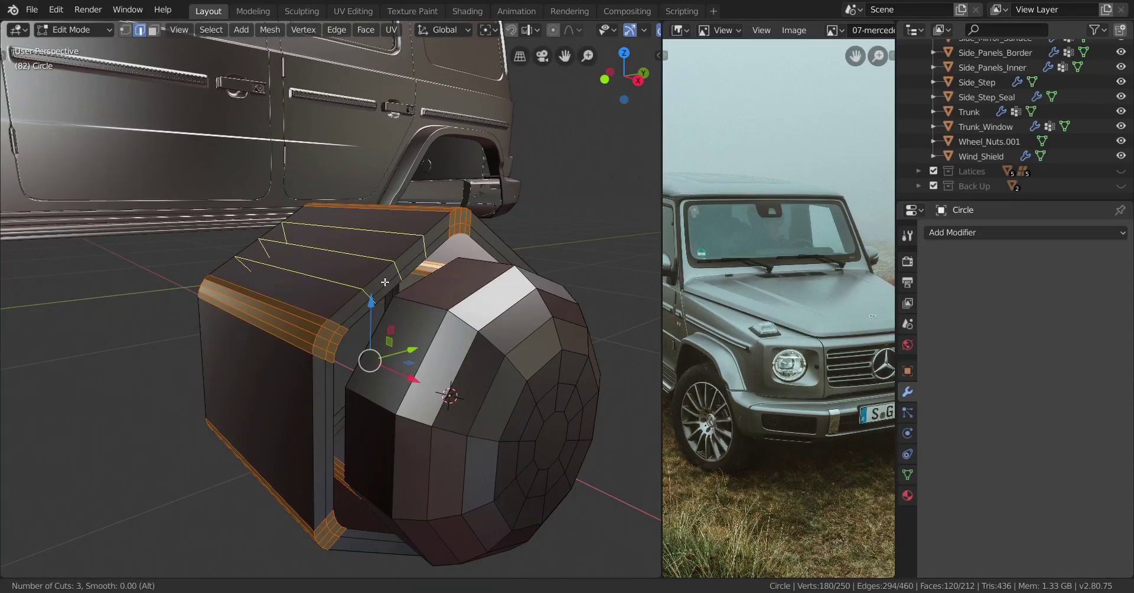
pyautogui.scroll(-1, 385, 282)
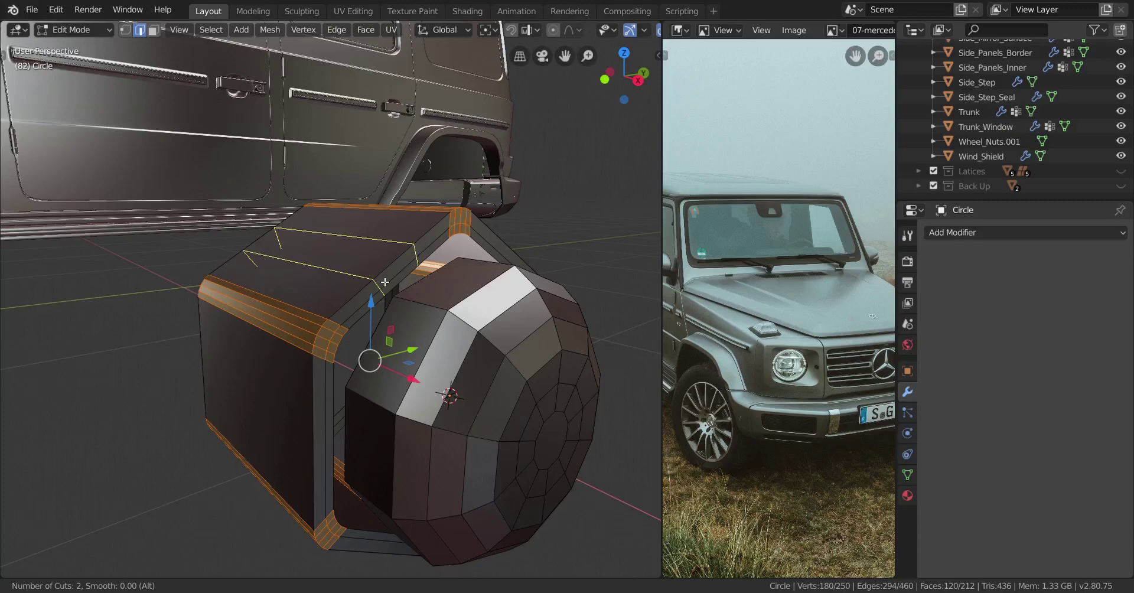
pyautogui.click(385, 282)
pyautogui.rightClick(386, 282)
pyautogui.moveTo(385, 282); pyautogui.dragTo(295, 286, button='middle')
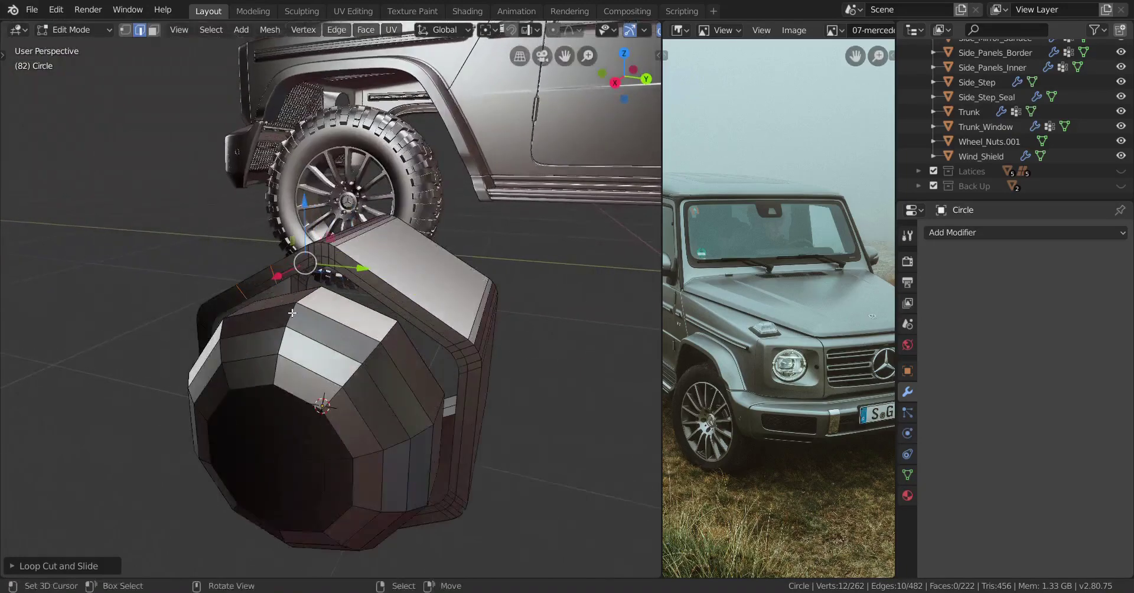
pyautogui.hotkey('ctrl', 'r')
pyautogui.scroll(2, 421, 274)
pyautogui.click(420, 274)
pyautogui.rightClick(421, 274)
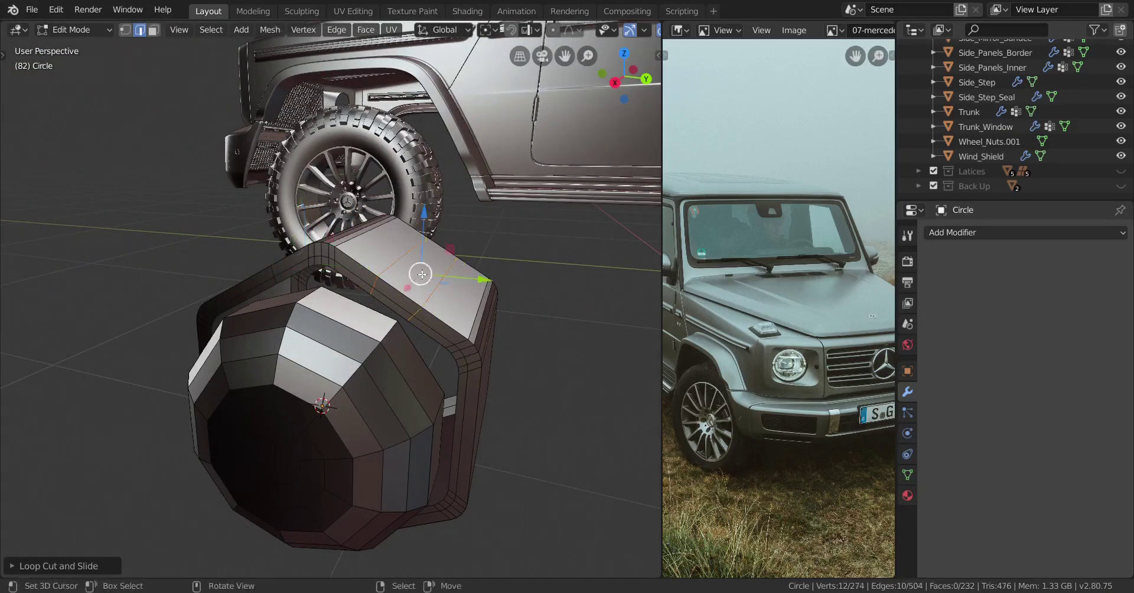
# Add two evenly spaced loop cuts to each of the next two sides around the hexagonal prism
pyautogui.moveTo(421, 274); pyautogui.dragTo(460, 441, button='middle')
pyautogui.hotkey('ctrl', 'r')
pyautogui.click(402, 361)
pyautogui.rightClick(401, 361)
pyautogui.hotkey('ctrl', 'r')
pyautogui.scroll(-1, 418, 442)
pyautogui.click(418, 441)
pyautogui.rightClick(419, 441)
# Divide the last two prism sides with two centred loop cuts each and check the nut in Object Mode
pyautogui.hotkey('ctrl', 'r')
pyautogui.scroll(1, 298, 432)
pyautogui.click(298, 432)
pyautogui.rightClick(298, 433)
pyautogui.moveTo(297, 432); pyautogui.dragTo(423, 376, button='middle')
pyautogui.hotkey('ctrl', 'r')
pyautogui.click(286, 384)
pyautogui.rightClick(285, 384)
pyautogui.scroll(3, 299, 443)
pyautogui.keyDown('alt'); pyautogui.rightClick(311, 358); pyautogui.keyUp('alt')
pyautogui.scroll(-3, 325, 402)
pyautogui.press('Tab')
pyautogui.press('Tab')
# Select the entire linked mesh of the rounded cap and delete it
pyautogui.click(431, 391)
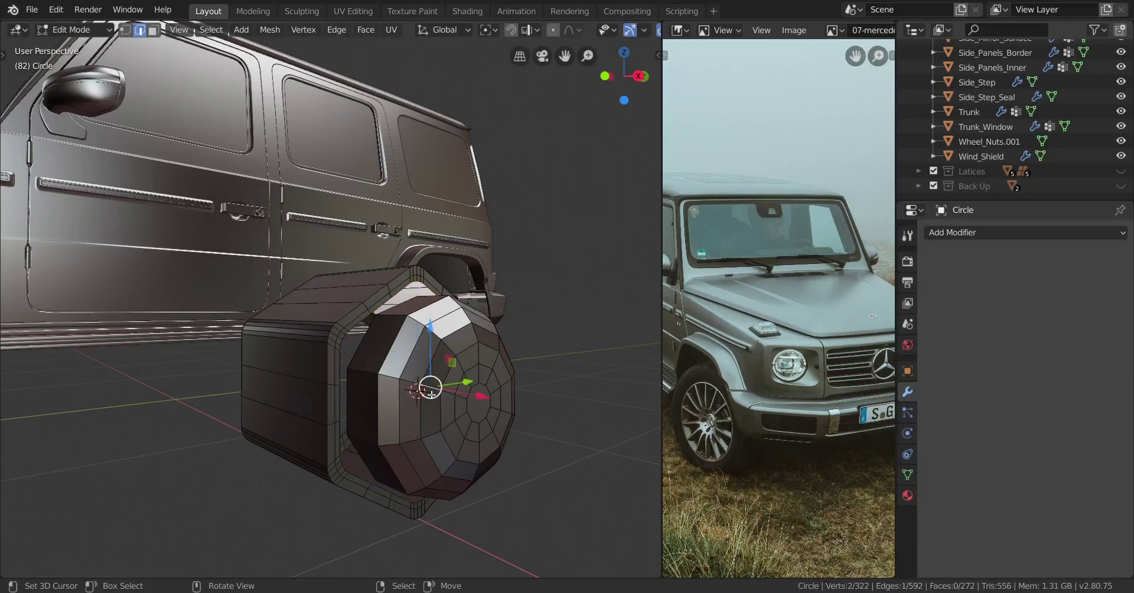
pyautogui.hotkey('ctrl', 'l')
pyautogui.press('x')
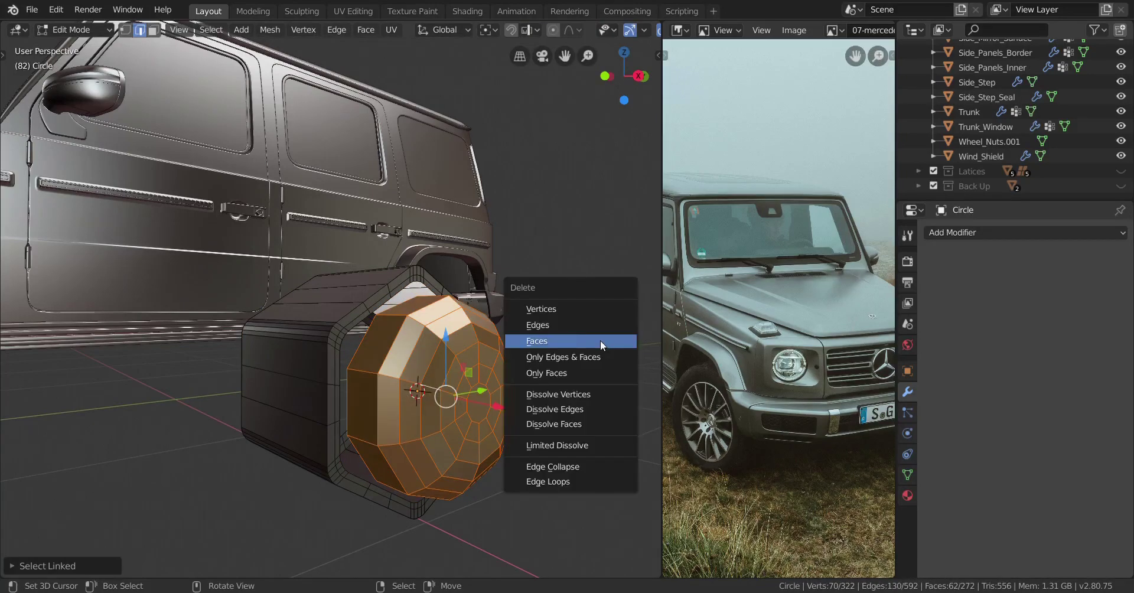
pyautogui.click(578, 313)
# Snap the 3D cursor to the centre of the prism's front inner edge loop and switch to the right orthographic view
pyautogui.moveTo(578, 313); pyautogui.dragTo(447, 309, button='middle')
pyautogui.keyDown('alt'); pyautogui.click(447, 309); pyautogui.keyUp('alt')
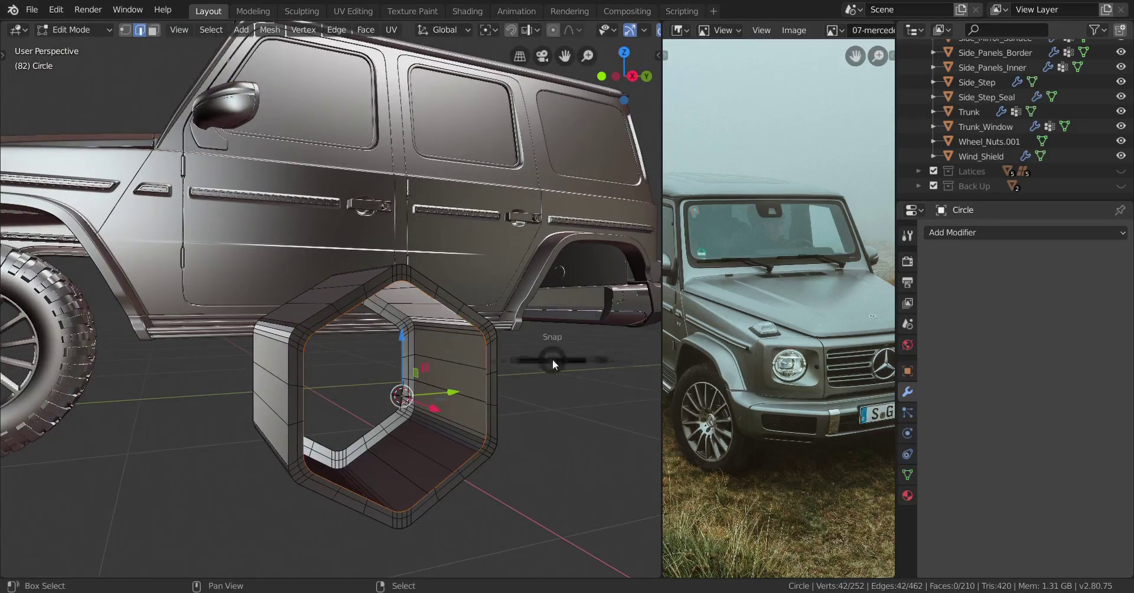
pyautogui.click(554, 443)
pyautogui.hotkey('shift', 's')
pyautogui.click(463, 500)
pyautogui.press('KP_3')
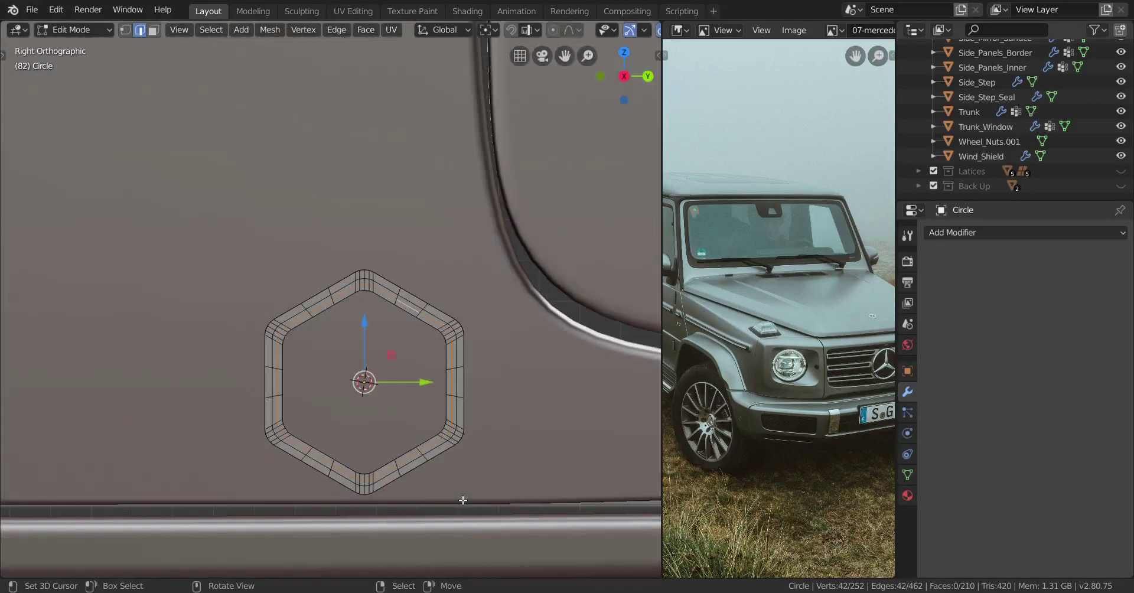
# Add a mesh circle with 20 vertices at the 3D cursor
pyautogui.hotkey('shift', 'a')
pyautogui.click(374, 348)
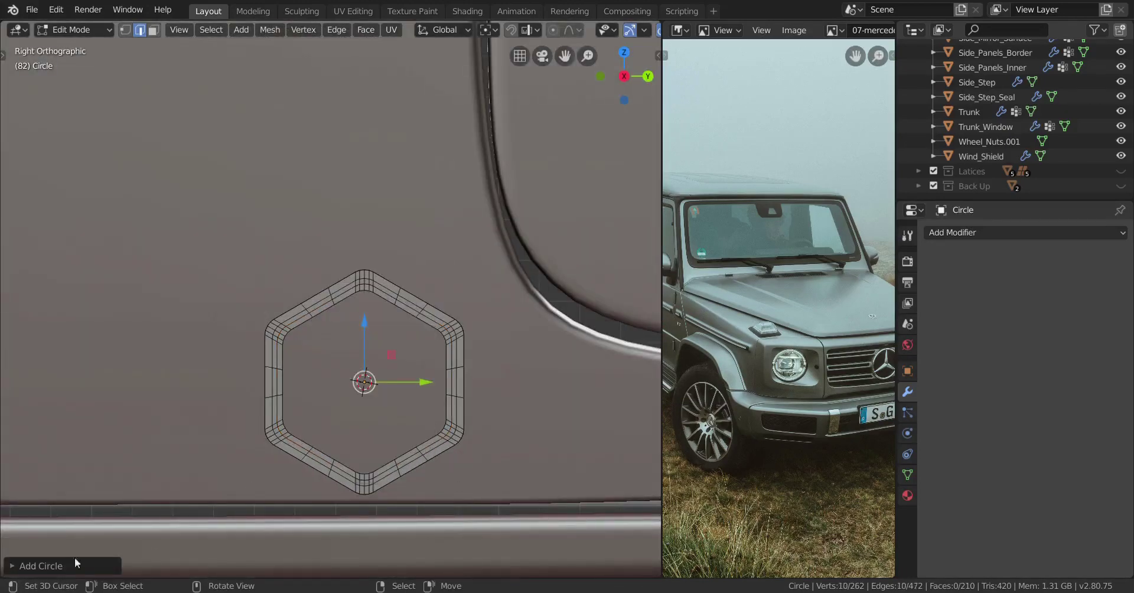
pyautogui.click(74, 560)
pyautogui.moveTo(195, 406); pyautogui.dragTo(167, 406)
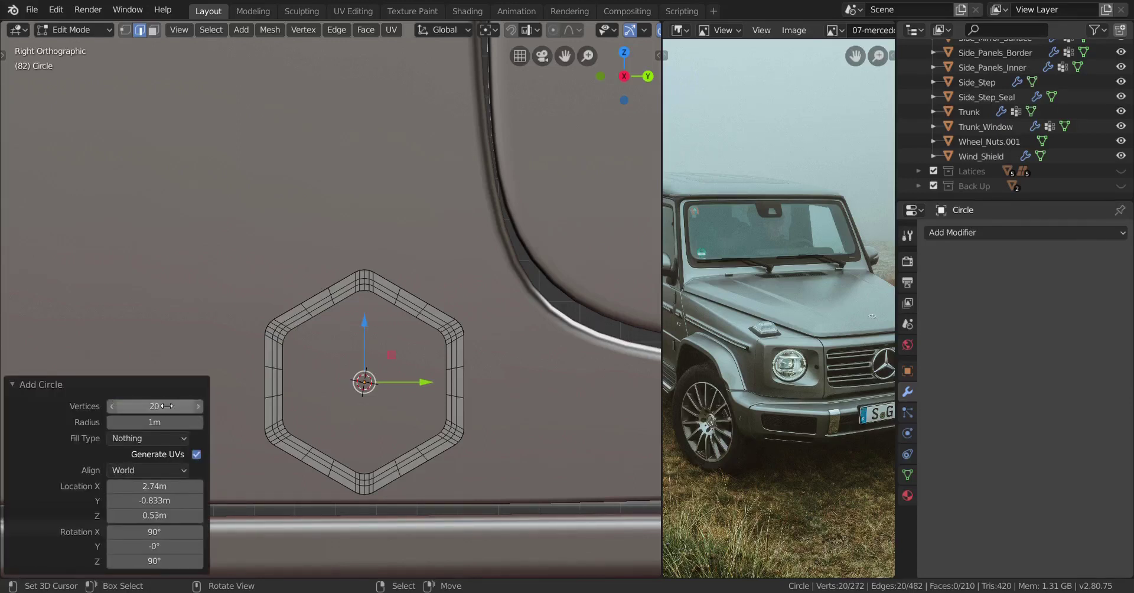
pyautogui.click(12, 385)
# Scale the new circle down until it fits inside the hexagonal opening
pyautogui.press('s')
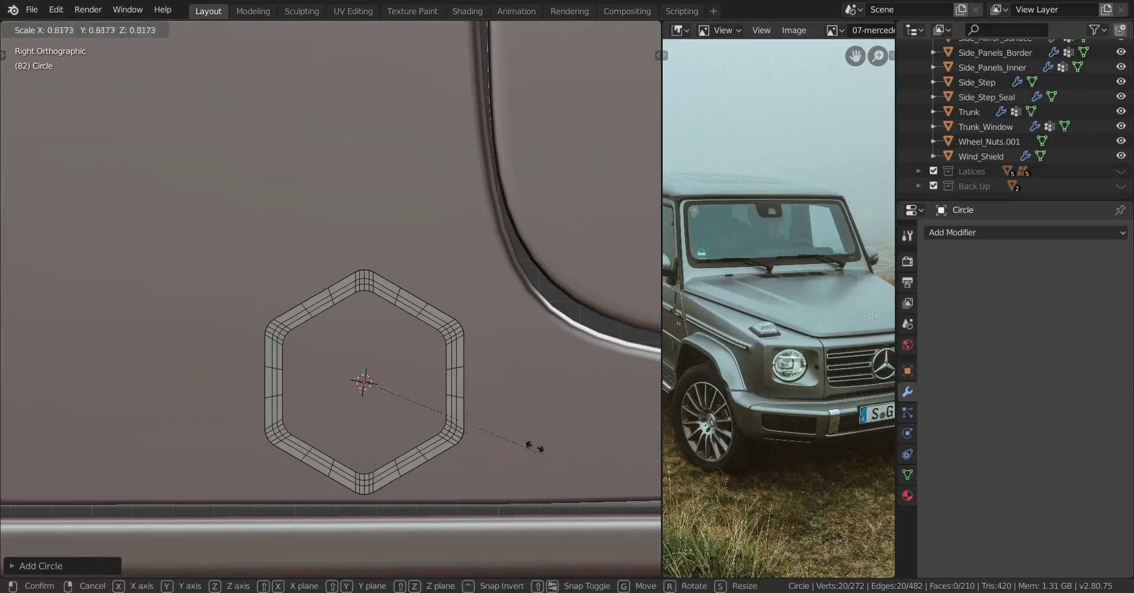
pyautogui.click(455, 381)
pyautogui.press('s')
pyautogui.click(430, 410)
pyautogui.press('s')
pyautogui.click(435, 424)
pyautogui.press('s')
pyautogui.click(579, 464)
# Extrude the circle outward along X by about 0.006 m and close its front end with a face
pyautogui.moveTo(424, 330); pyautogui.dragTo(476, 476, button='middle')
pyautogui.press('e')
pyautogui.press('x')
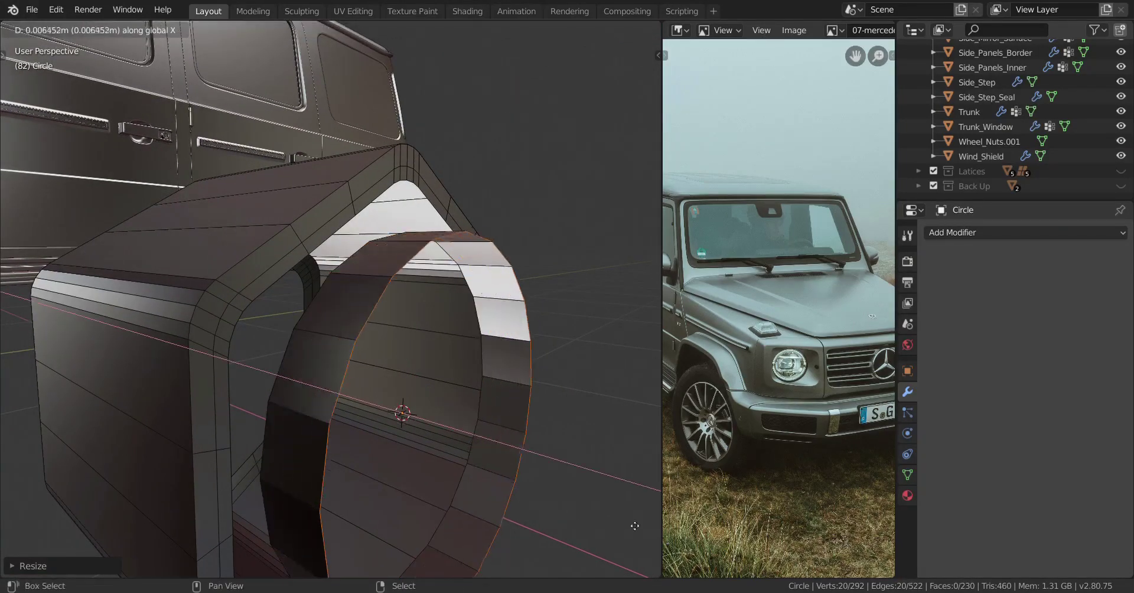
pyautogui.click(303, 436)
pyautogui.moveTo(303, 436); pyautogui.dragTo(376, 437, button='middle')
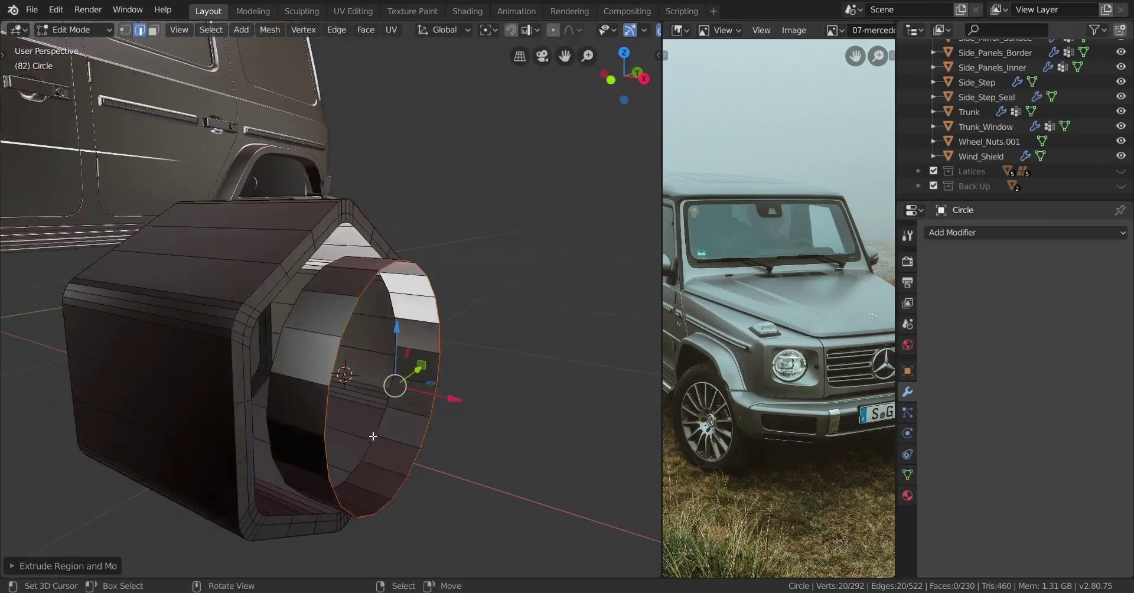
pyautogui.press('f')
# Inset the cap's front face by about 0.006 m and move it about 0.005 m outward along X
pyautogui.press('i')
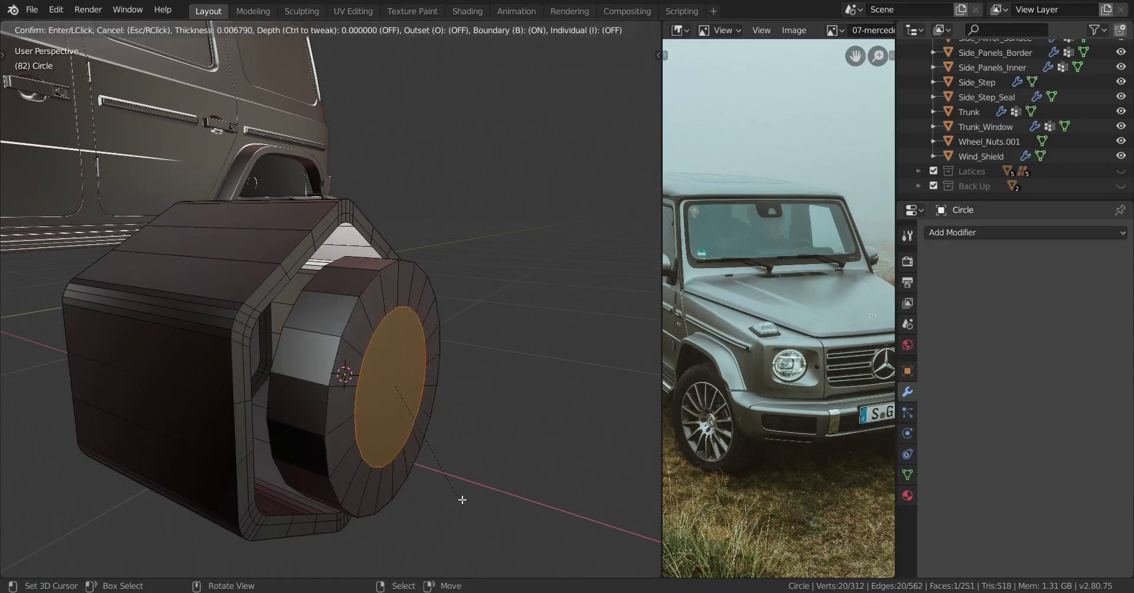
pyautogui.click(464, 504)
pyautogui.press('g')
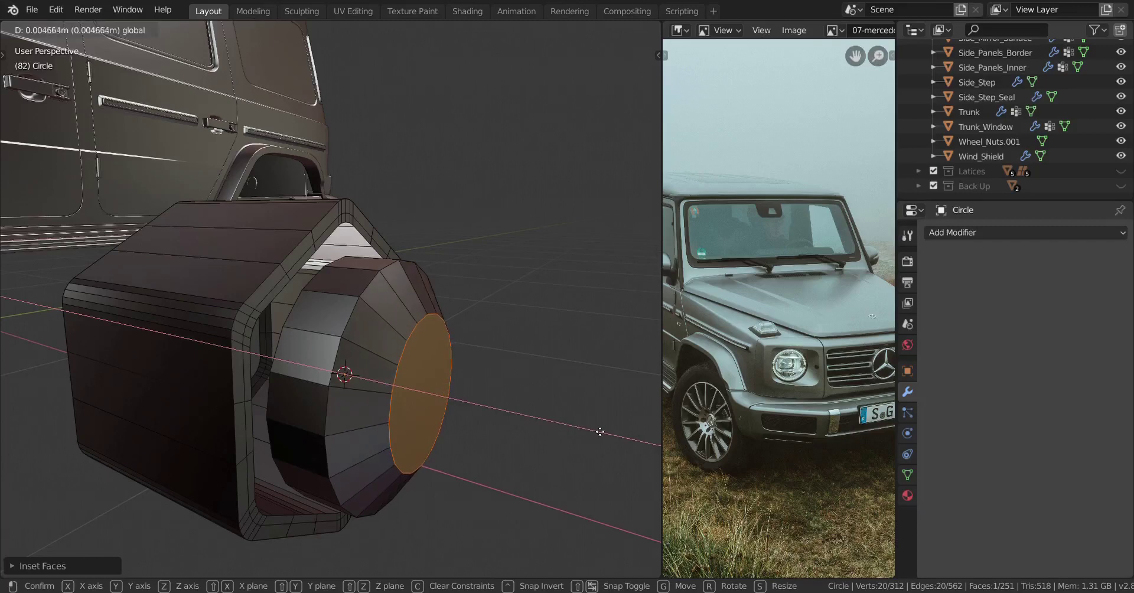
pyautogui.click(387, 414)
# Add two loop cuts to the cap's sloped ring and push the new geometry outward along its normals to round it
pyautogui.hotkey('ctrl', 'r')
pyautogui.scroll(1, 377, 395)
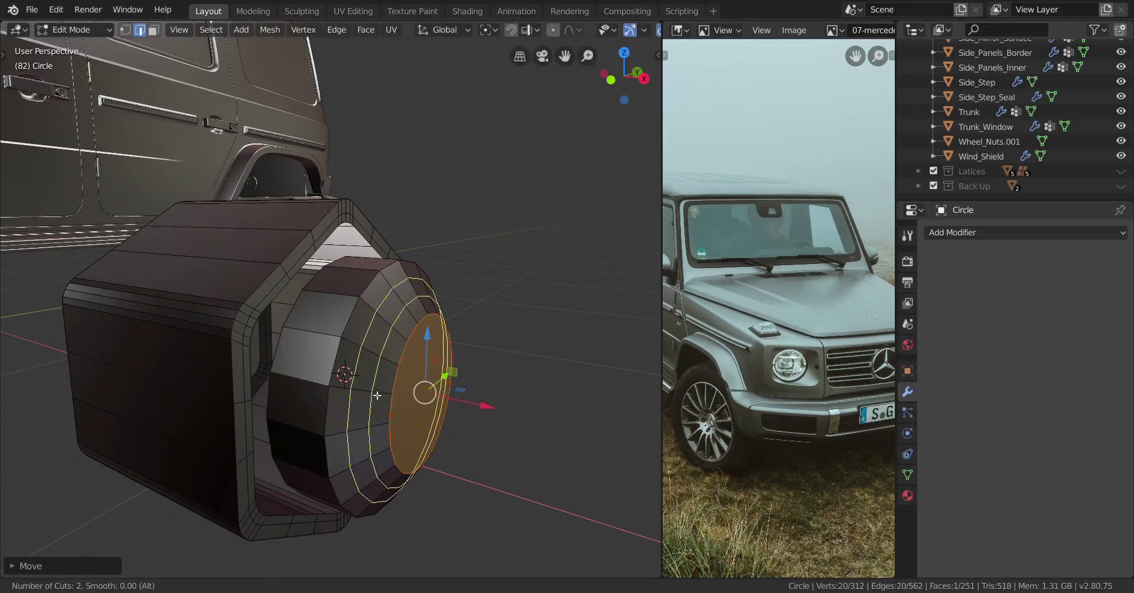
pyautogui.click(378, 395)
pyautogui.rightClick(378, 396)
pyautogui.keyDown('alt'); pyautogui.moveTo(459, 484); pyautogui.dragTo(393, 475); pyautogui.keyUp('alt')
pyautogui.hotkey('alt', 's')
pyautogui.click(451, 506)
# Inset the cap's front face twice by about 0.003 m each time
pyautogui.keyDown('alt'); pyautogui.rightClick(417, 354); pyautogui.keyUp('alt')
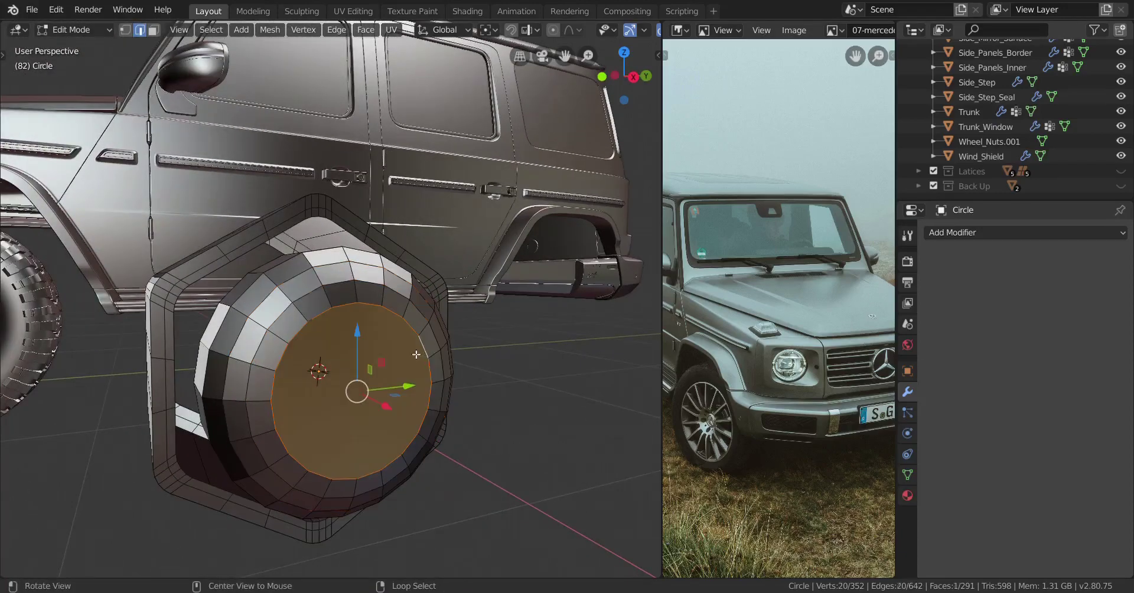
pyautogui.press('i')
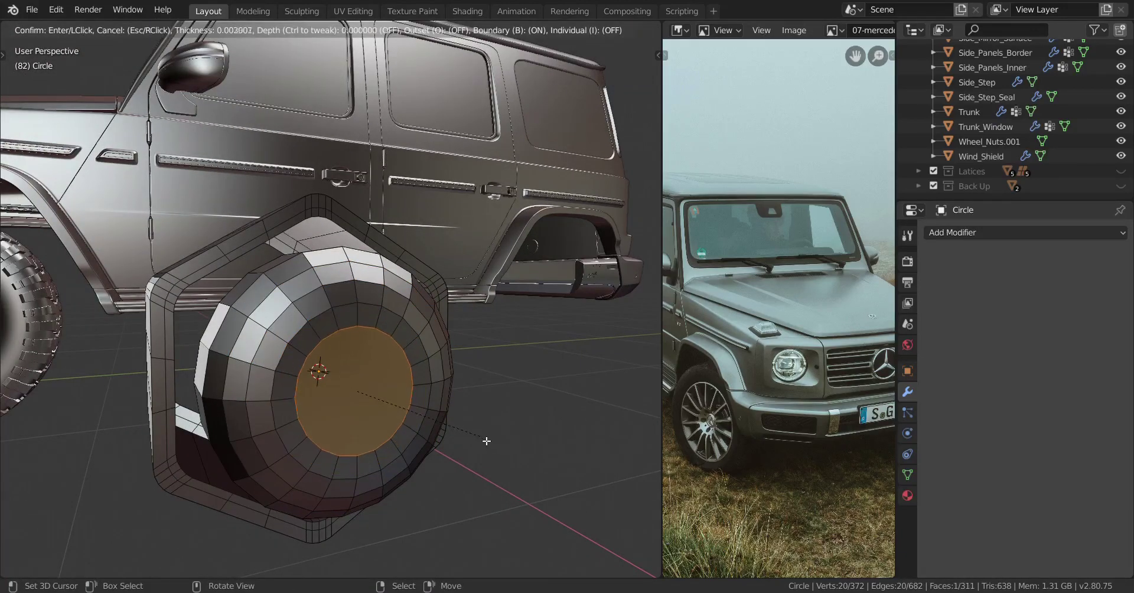
pyautogui.click(500, 452)
pyautogui.press('i')
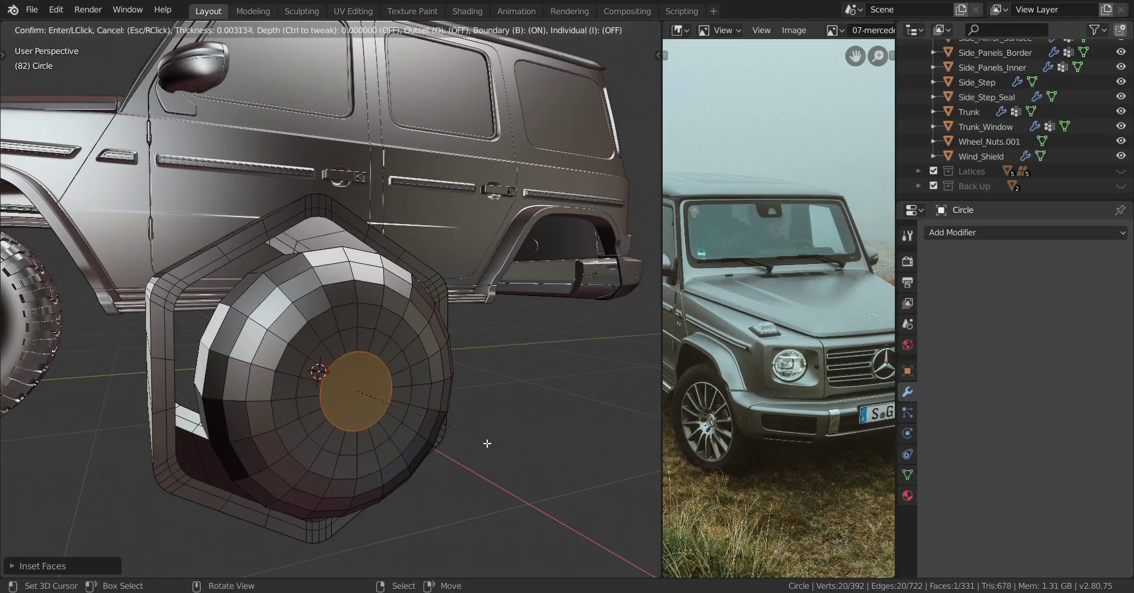
pyautogui.click(487, 443)
# Fill the gap between the cap's back edge and the hexagonal rim, and convert the triangles to quads
pyautogui.moveTo(487, 443); pyautogui.dragTo(349, 464, button='middle')
pyautogui.scroll(3, 303, 417)
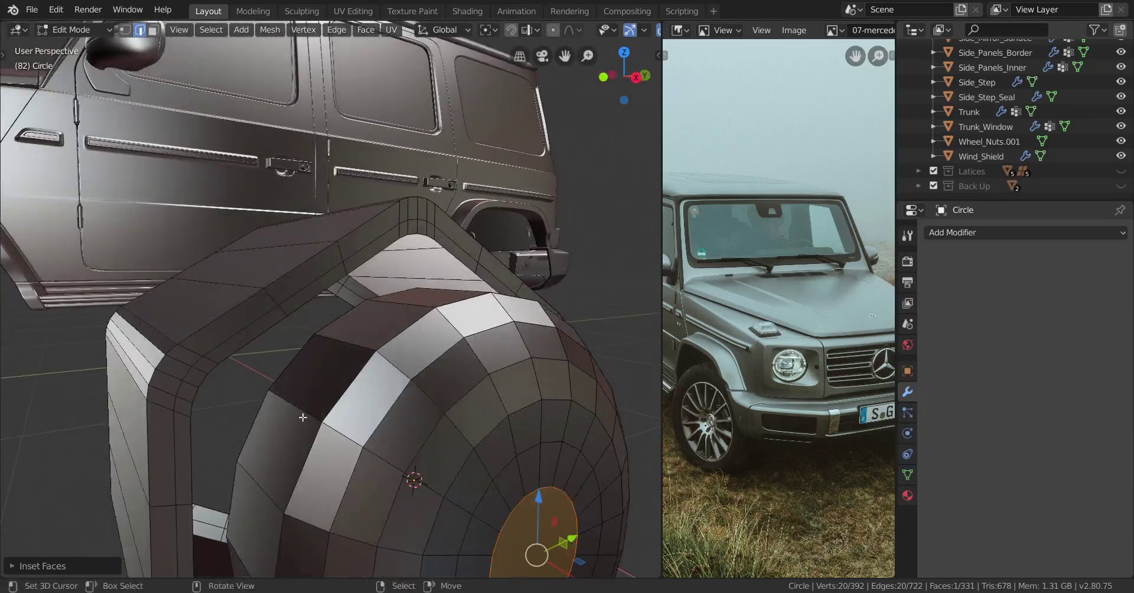
pyautogui.keyDown('alt'); pyautogui.click(283, 383); pyautogui.keyUp('alt')
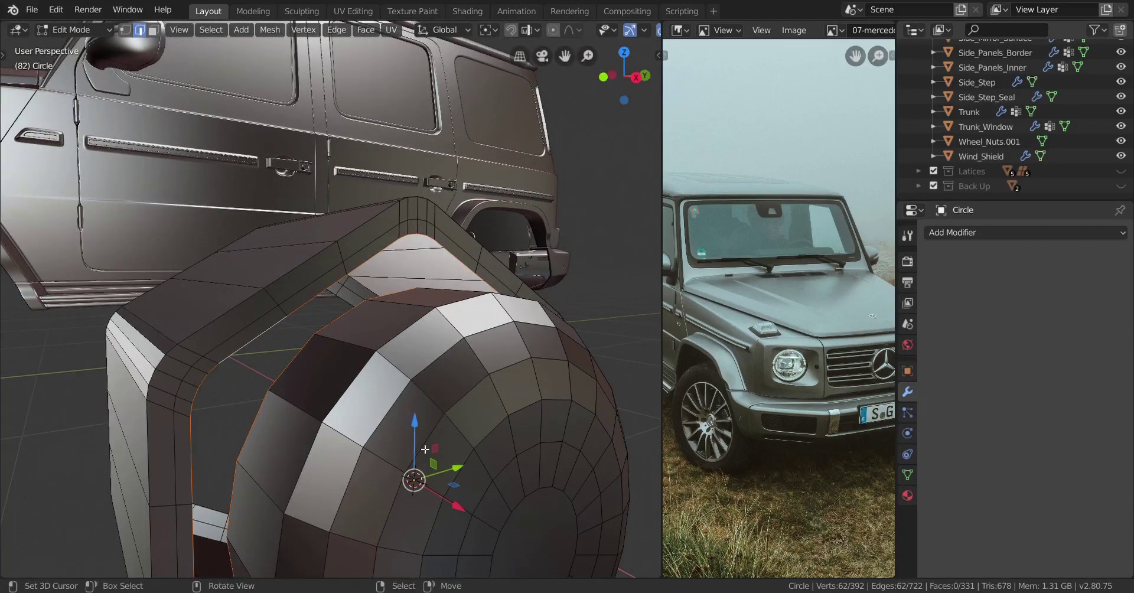
pyautogui.hotkey('alt', 'f')
pyautogui.hotkey('alt', 'j')
pyautogui.scroll(-2, 378, 455)
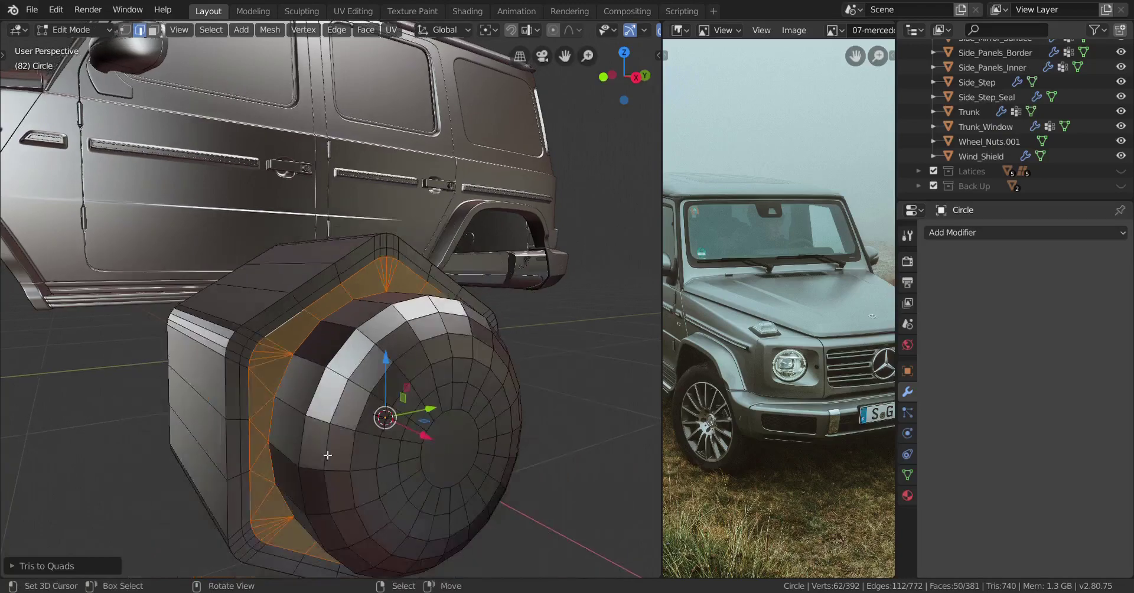
# Examine the filled transition between cap and hexagonal rim in Object Mode and Edit Mode from several angles
pyautogui.press('Tab')
pyautogui.moveTo(329, 456)
pyautogui.mouseDown(button='middle')
pyautogui.moveTo(243, 449)
pyautogui.moveTo(328, 450)
pyautogui.mouseUp(button='middle')
pyautogui.press('Tab')
pyautogui.scroll(3, 152, 466)
pyautogui.moveTo(152, 466); pyautogui.dragTo(328, 464, button='middle')
pyautogui.scroll(-3, 296, 471)
pyautogui.moveTo(386, 404); pyautogui.dragTo(251, 404, button='middle')
pyautogui.scroll(1, 371, 436)
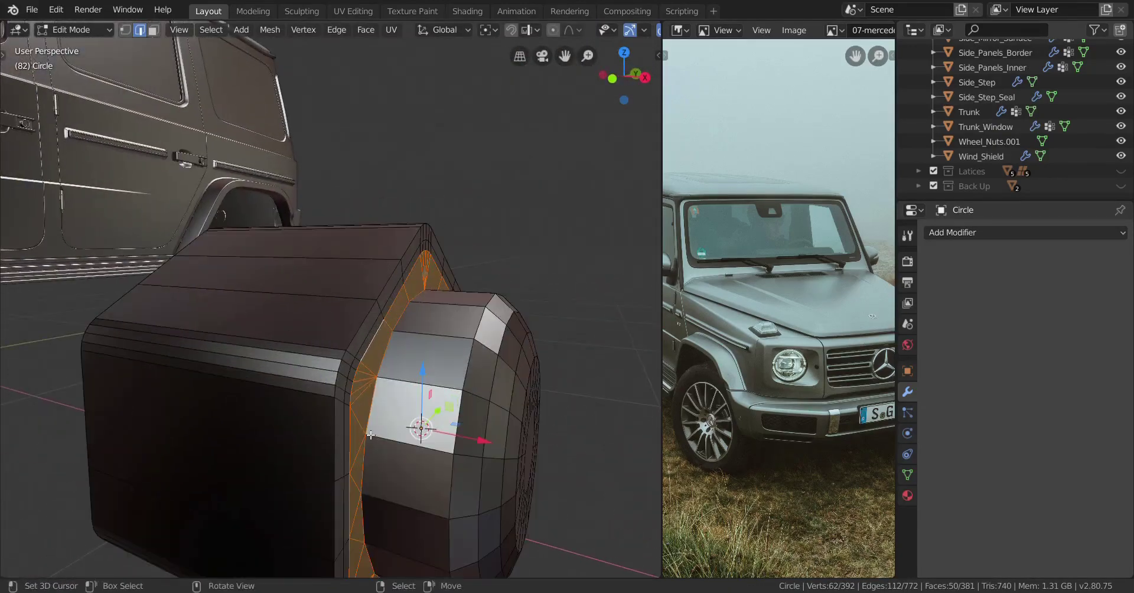
pyautogui.moveTo(371, 437); pyautogui.dragTo(363, 434, button='middle')
pyautogui.scroll(1, 363, 434)
pyautogui.scroll(1, 362, 434)
# Try a loop cut around the cap's side wall, slid close to the filled rim, and undo it
pyautogui.hotkey('ctrl', 'r')
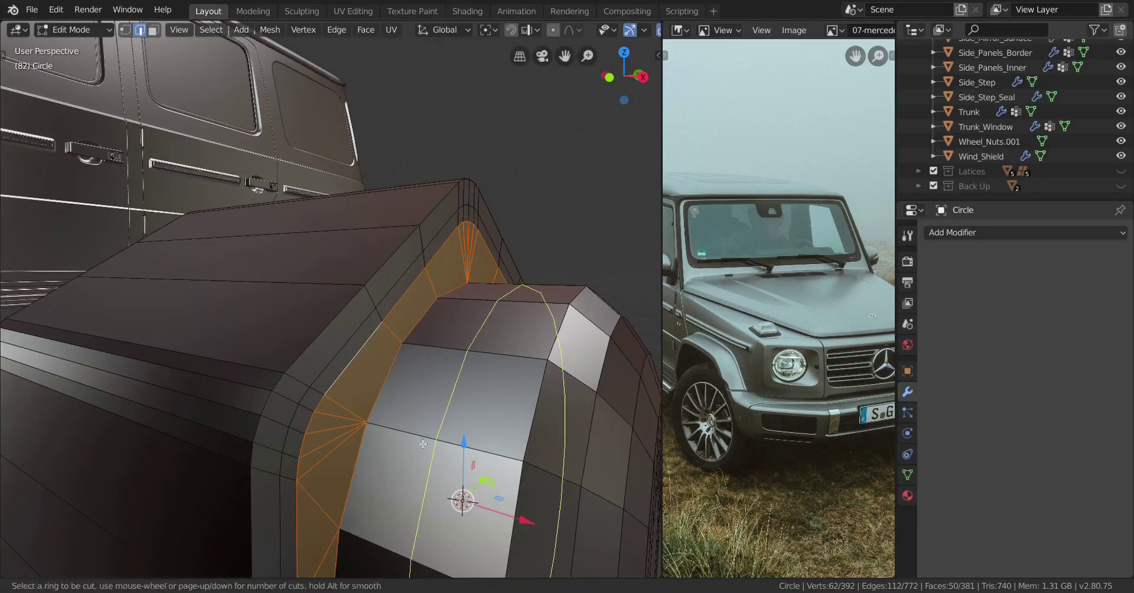
pyautogui.click(377, 438)
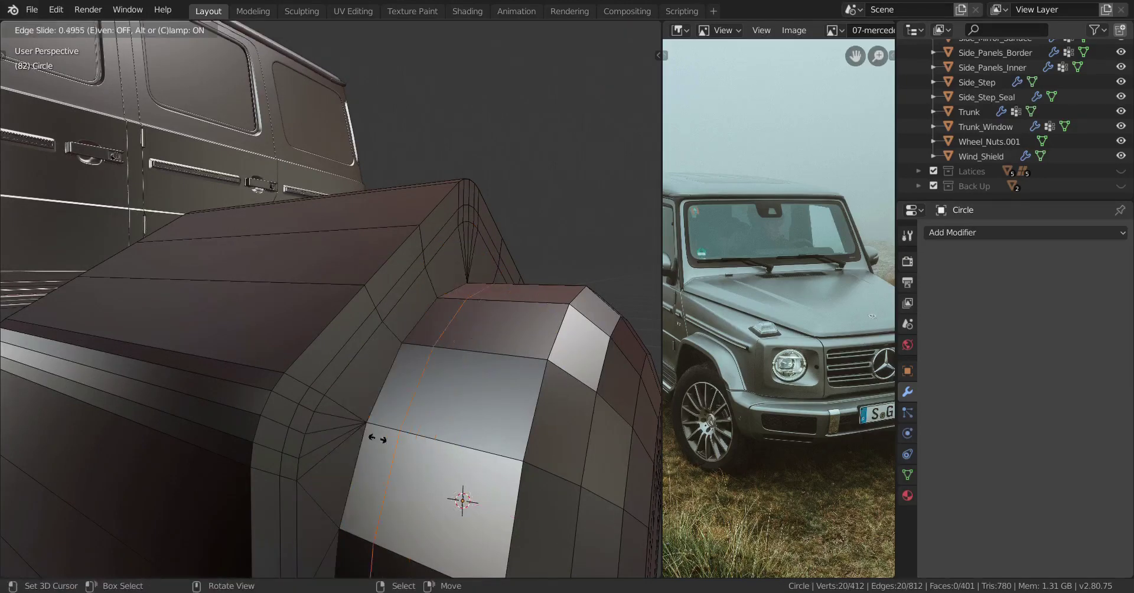
pyautogui.click(182, 425)
pyautogui.moveTo(392, 466); pyautogui.dragTo(374, 461, button='middle')
pyautogui.hotkey('ctrl', 'z')
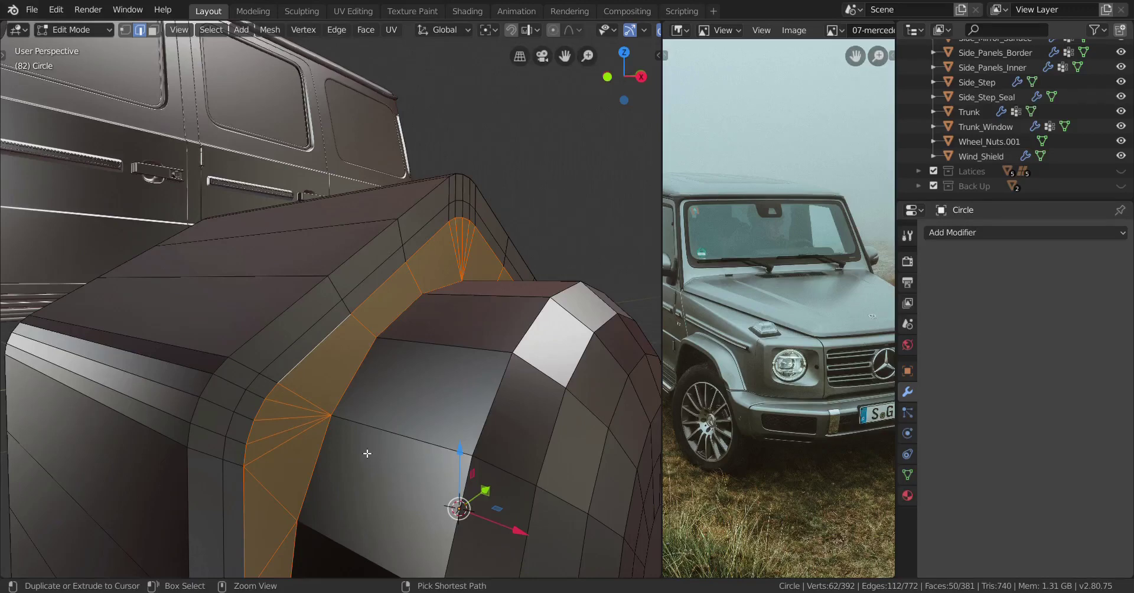
# Check the nut in Object Mode and undo the fill between the cap and the hexagonal rim
pyautogui.press('Tab')
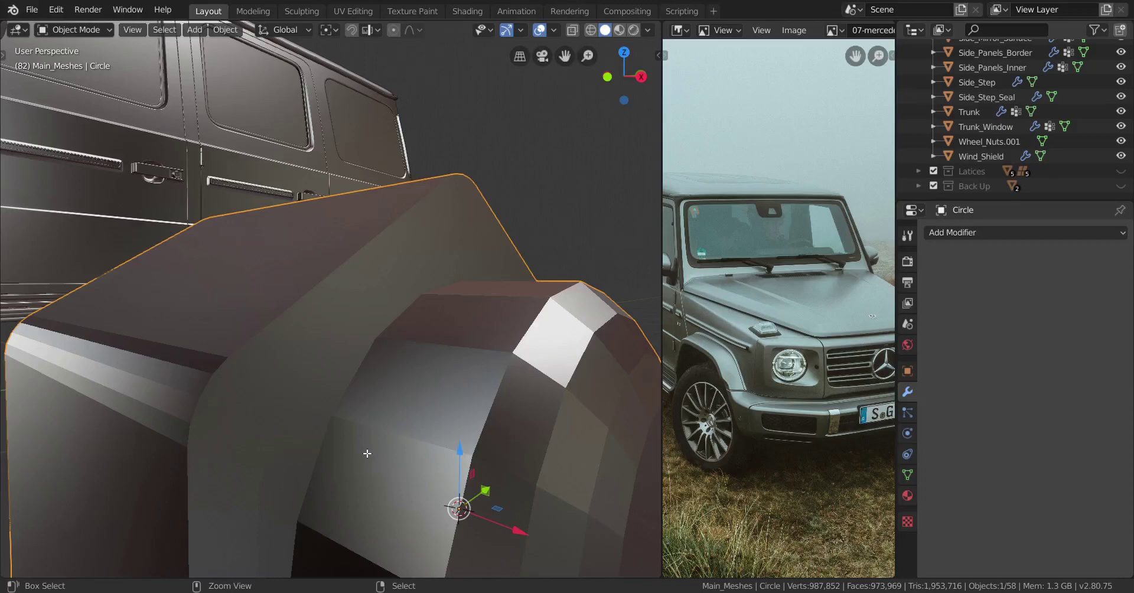
pyautogui.hotkey('ctrl', 'z')
pyautogui.scroll(-2, 367, 454)
pyautogui.scroll(1, 367, 454)
pyautogui.hotkey('ctrl', 'z')
pyautogui.hotkey('ctrl', 'z')
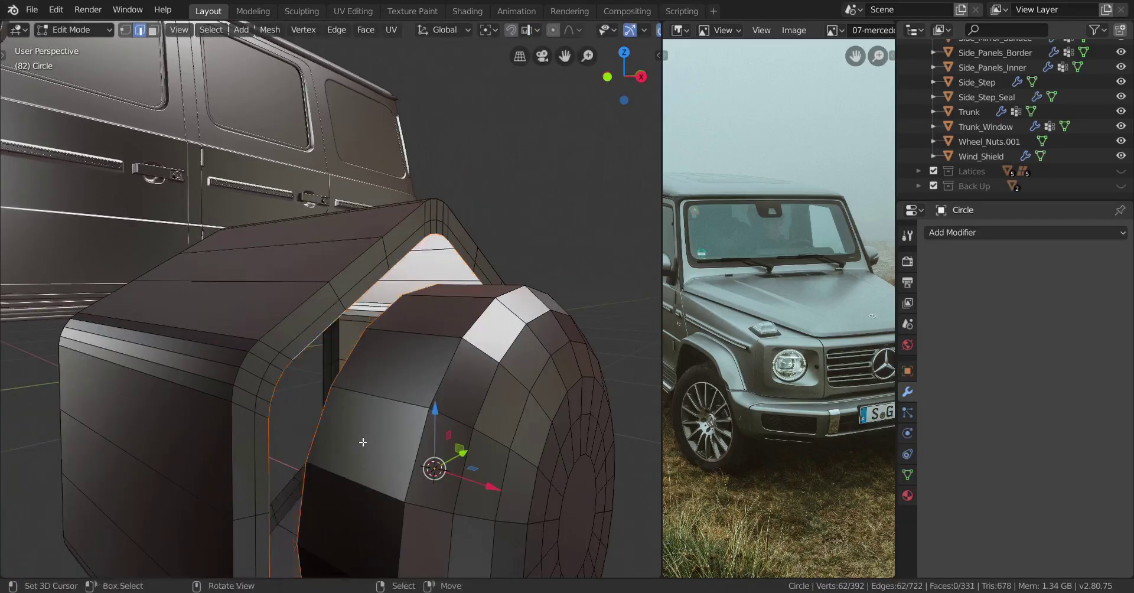
# Extrude the cap's back edge loop and scale it outward to about 1.05 as a narrow flange
pyautogui.moveTo(363, 442); pyautogui.dragTo(351, 436, button='middle')
pyautogui.scroll(1, 349, 422)
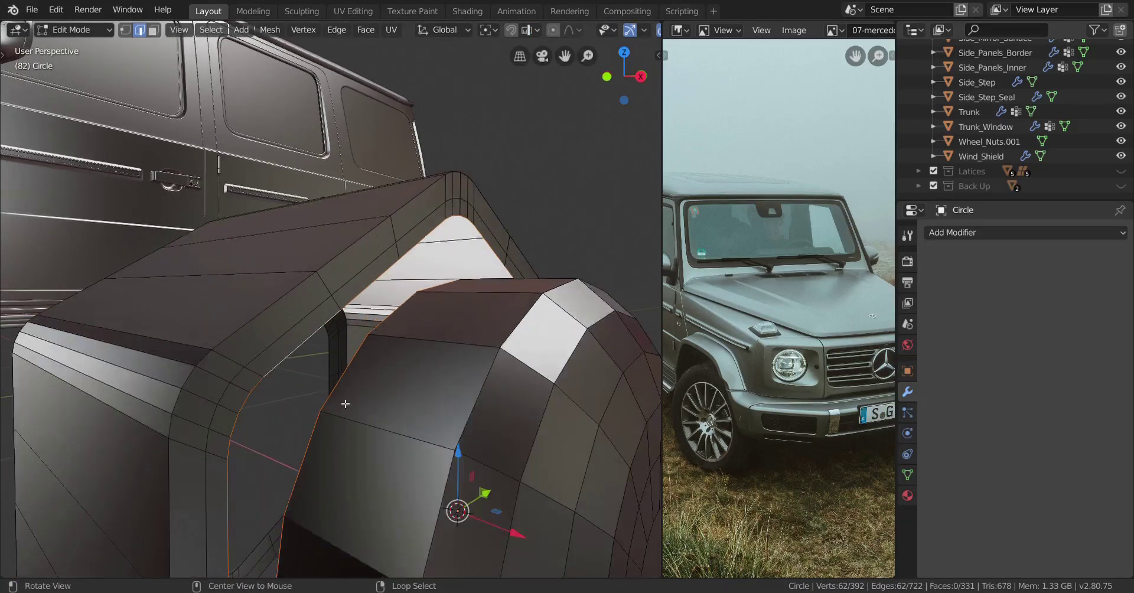
pyautogui.moveTo(344, 395); pyautogui.dragTo(344, 428, button='middle')
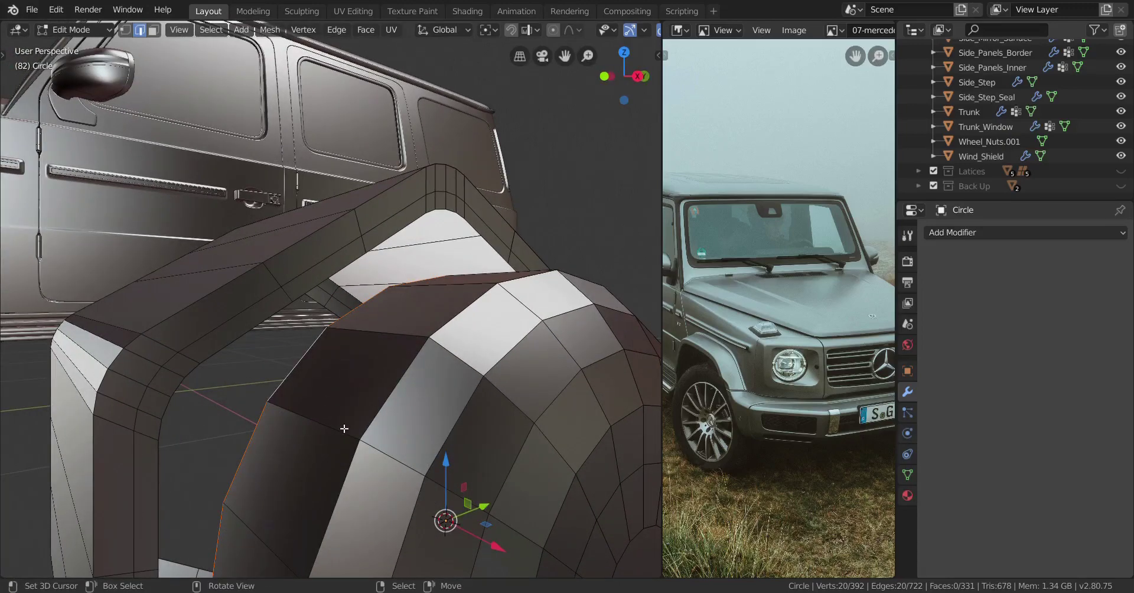
pyautogui.press('s')
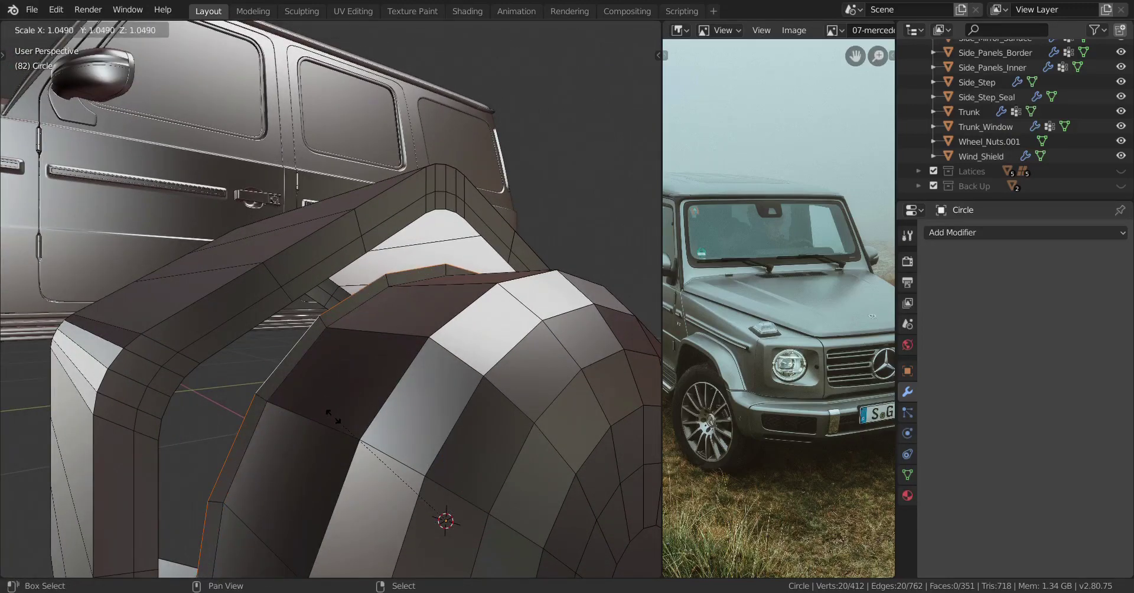
pyautogui.press('Escape')
# Fill the gap between the flange edge and the hexagonal rim, and convert the triangles to quads
pyautogui.keyDown('alt'); pyautogui.keyDown('shift'); pyautogui.click(245, 351); pyautogui.keyUp('shift'); pyautogui.keyUp('alt')
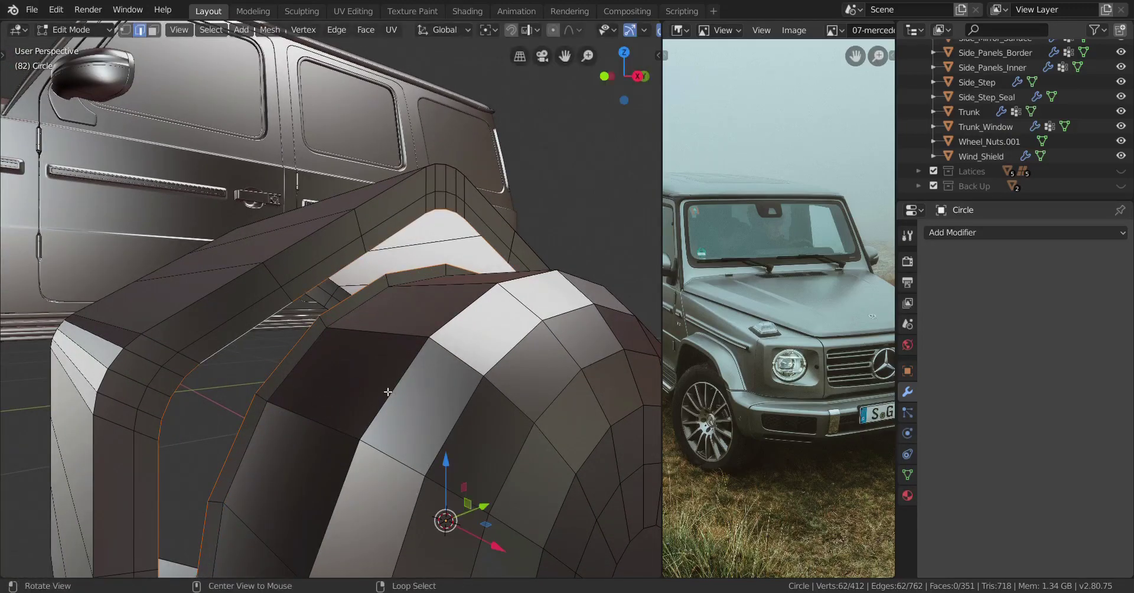
pyautogui.hotkey('alt', 'f')
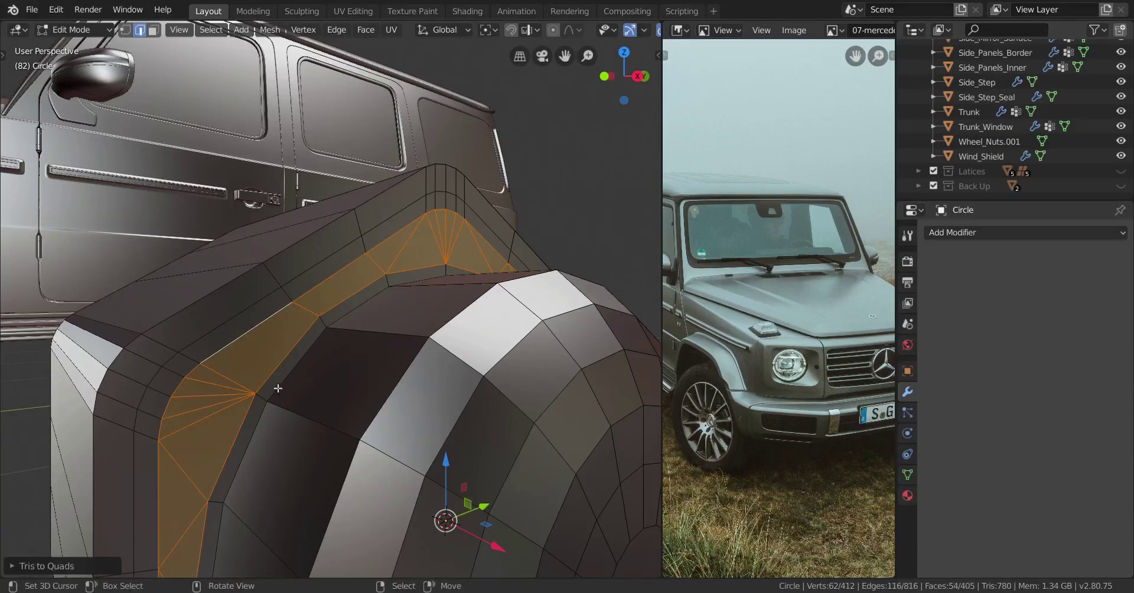
# Add a loop cut around the cap's side wall, slid close to where the cap meets the hexagonal face
pyautogui.moveTo(330, 324); pyautogui.dragTo(440, 394, button='middle')
pyautogui.hotkey('ctrl', 'r')
pyautogui.click(443, 397)
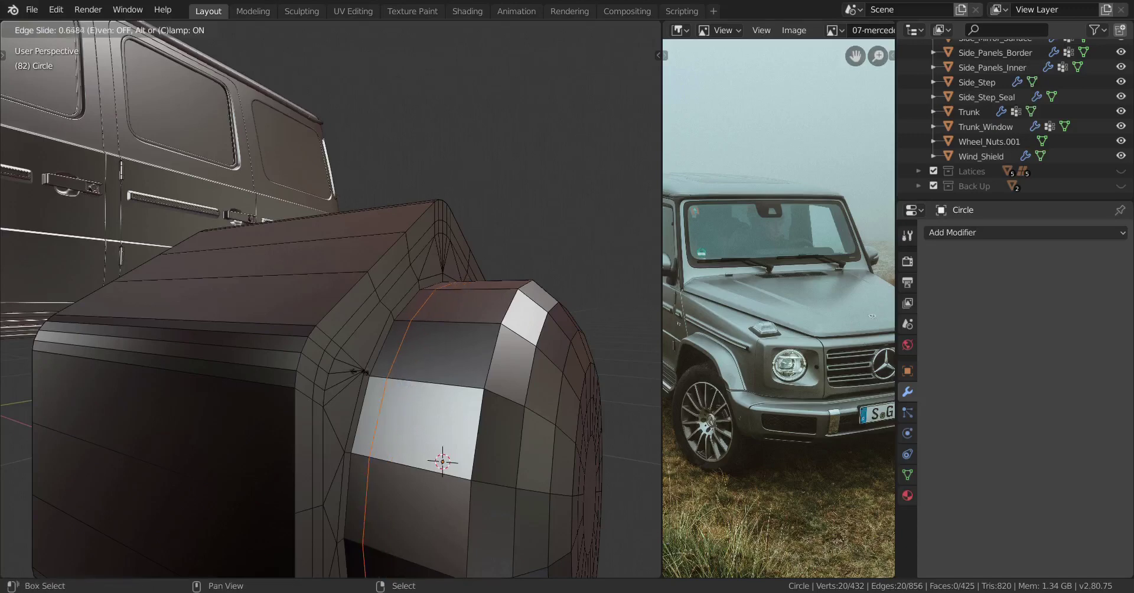
pyautogui.click(296, 359)
pyautogui.scroll(4, 414, 379)
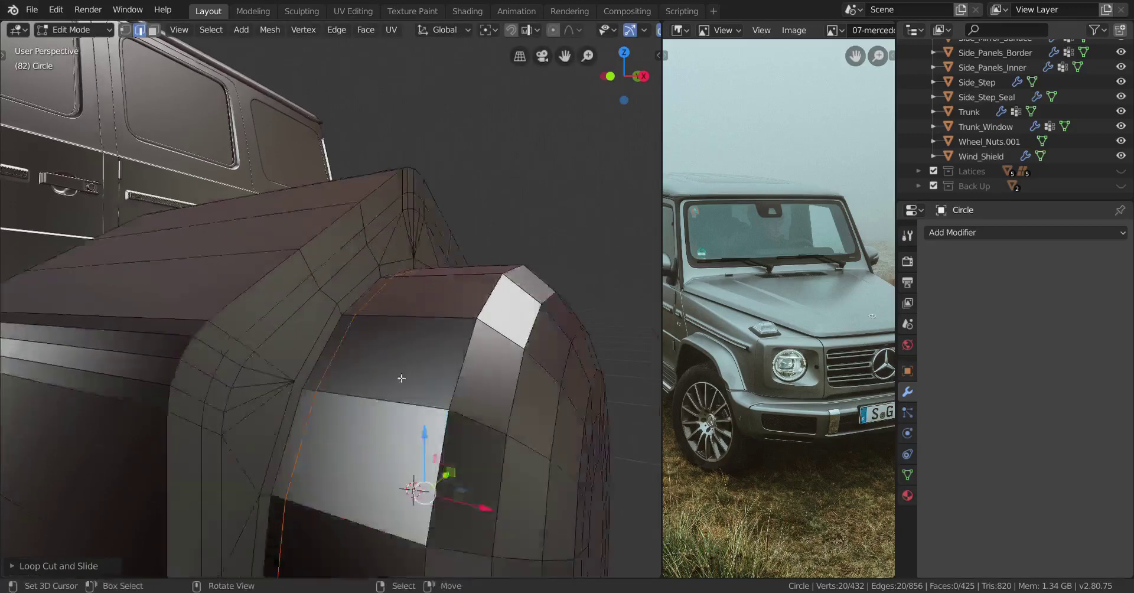
# Bevel the edge loop at the base of the cap with 4 segments and check the nut in Object Mode
pyautogui.keyDown('alt'); pyautogui.rightClick(333, 384); pyautogui.keyUp('alt')
pyautogui.hotkey('ctrl', 'b')
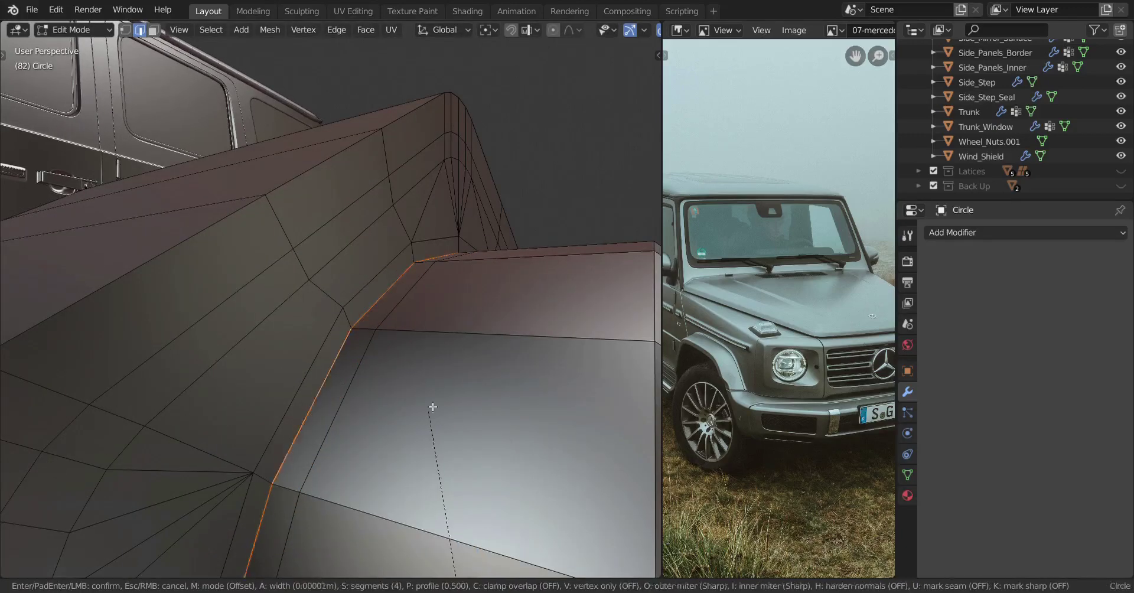
pyautogui.click(433, 309)
pyautogui.scroll(-4, 413, 344)
pyautogui.press('Tab')
pyautogui.scroll(-1, 378, 374)
pyautogui.moveTo(307, 373)
pyautogui.mouseDown(button='middle')
pyautogui.moveTo(281, 364)
pyautogui.moveTo(338, 366)
pyautogui.moveTo(315, 373)
pyautogui.mouseUp(button='middle')
pyautogui.scroll(1, 315, 372)
# Bevel the nut's front and back outer hexagonal edge loops by about 0.001 m with 4 segments
pyautogui.press('Tab')
pyautogui.keyDown('alt'); pyautogui.rightClick(328, 327); pyautogui.keyUp('alt')
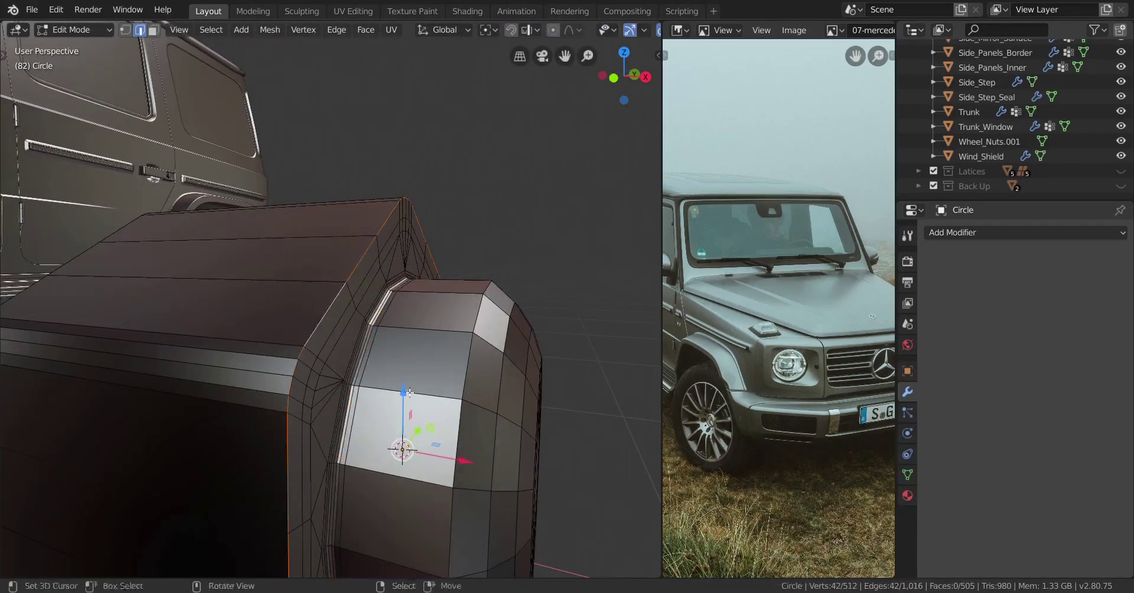
pyautogui.moveTo(328, 328); pyautogui.dragTo(319, 331, button='middle')
pyautogui.moveTo(155, 361); pyautogui.dragTo(257, 402, button='middle')
pyautogui.keyDown('alt'); pyautogui.keyDown('shift'); pyautogui.click(263, 374); pyautogui.keyUp('shift'); pyautogui.keyUp('alt')
pyautogui.hotkey('ctrl', 'b')
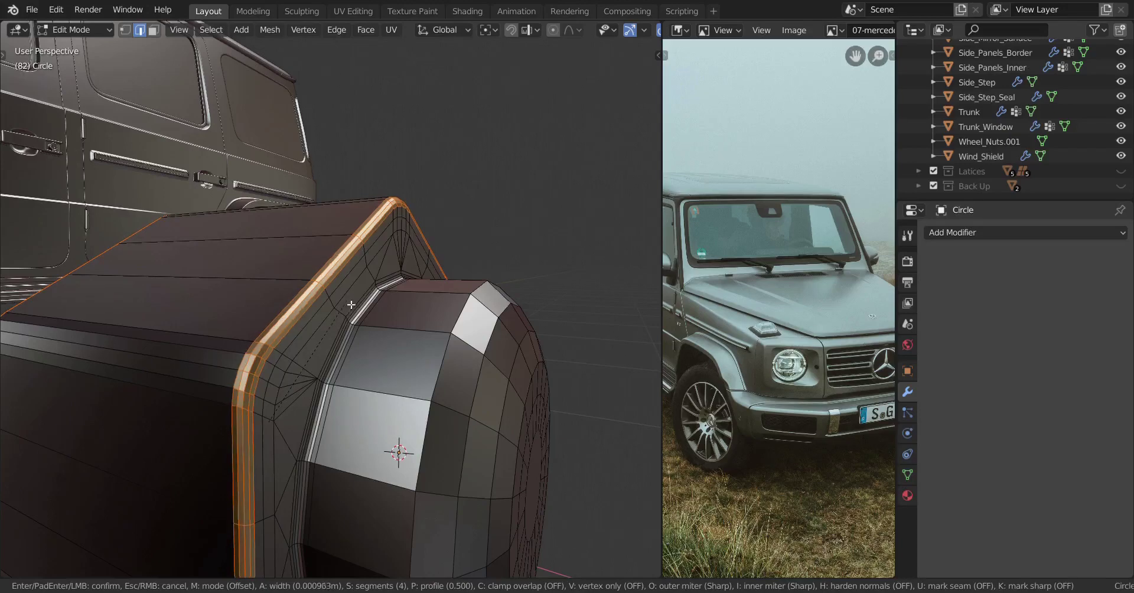
pyautogui.click(351, 326)
pyautogui.press('Tab')
pyautogui.moveTo(357, 369); pyautogui.dragTo(424, 397, button='middle')
# Duplicate the edge loop around the cap's rounded front, move it about -0.045 m along X to the nut's open back, and scale it down
pyautogui.press('Tab')
pyautogui.moveTo(286, 444); pyautogui.dragTo(202, 427, button='middle')
pyautogui.keyDown('alt'); pyautogui.rightClick(419, 411); pyautogui.keyUp('alt')
pyautogui.scroll(-5, 354, 411)
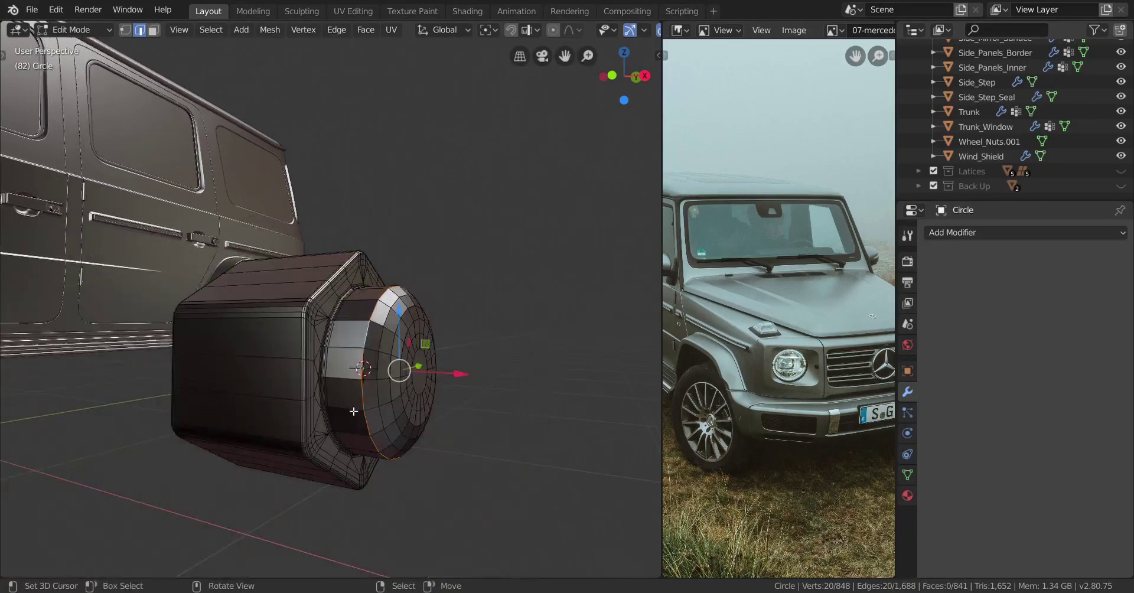
pyautogui.moveTo(445, 414); pyautogui.dragTo(469, 419, button='middle')
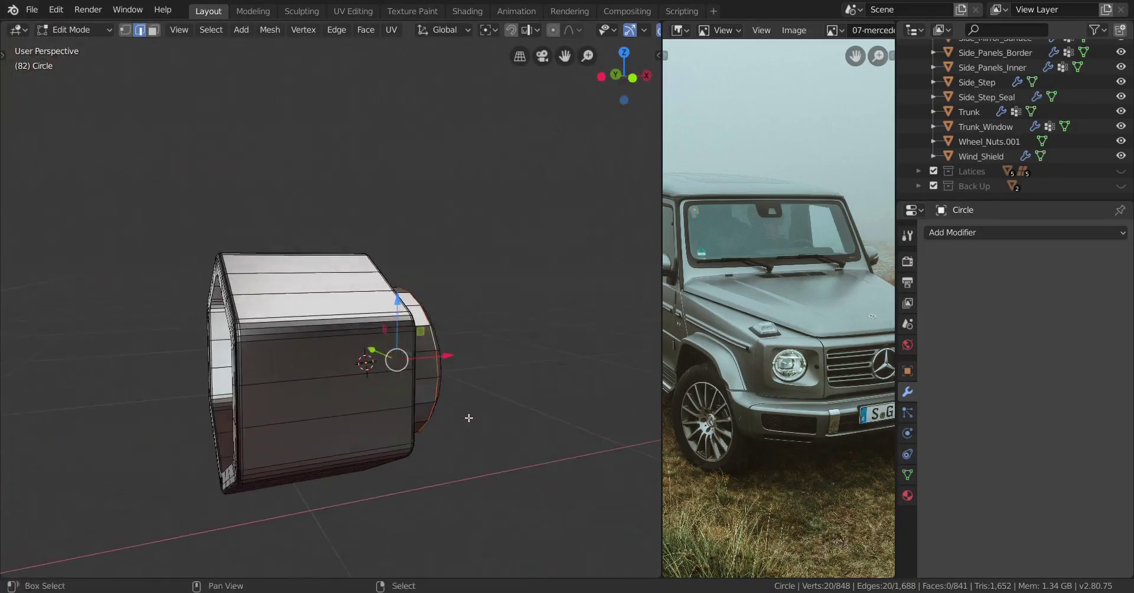
pyautogui.hotkey('shift', 'd')
pyautogui.press('x')
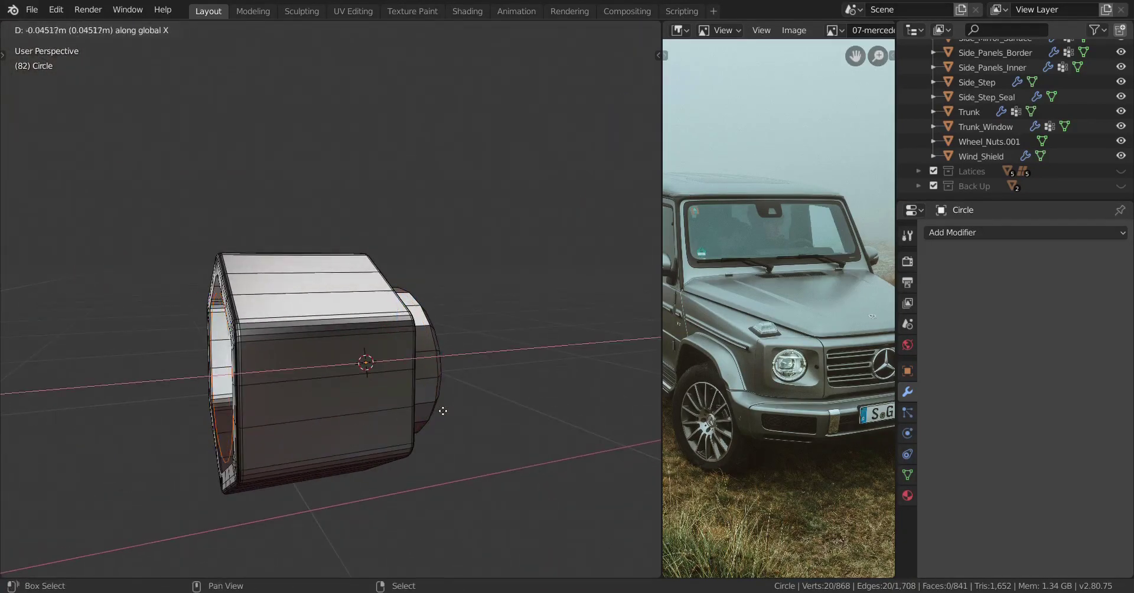
pyautogui.click(443, 412)
pyautogui.moveTo(360, 417); pyautogui.dragTo(402, 472, button='middle')
pyautogui.press('s')
pyautogui.click(475, 458)
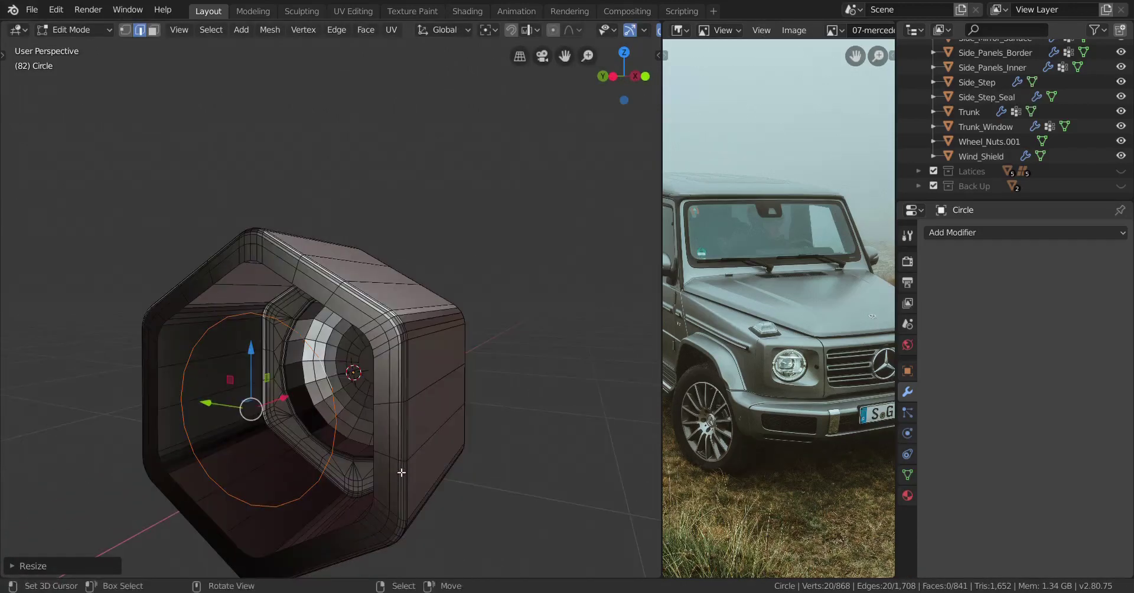
# Flatten the duplicated ring onto the plane of the back opening by scaling it to 0 along X around an active rim vertex
pyautogui.click(125, 32)
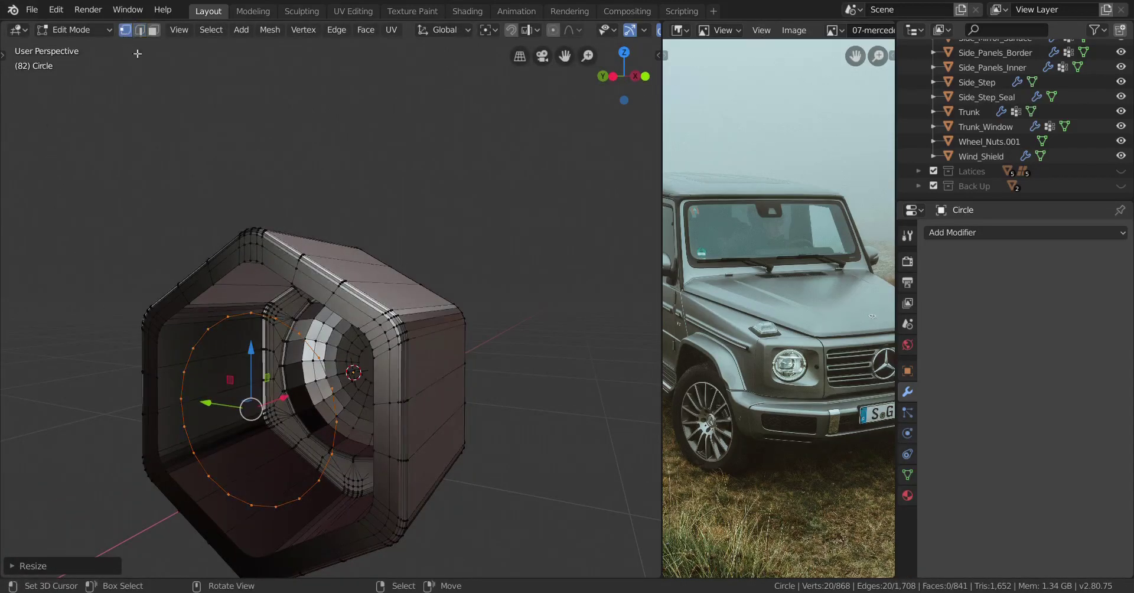
pyautogui.keyDown('shift'); pyautogui.click(378, 367); pyautogui.keyUp('shift')
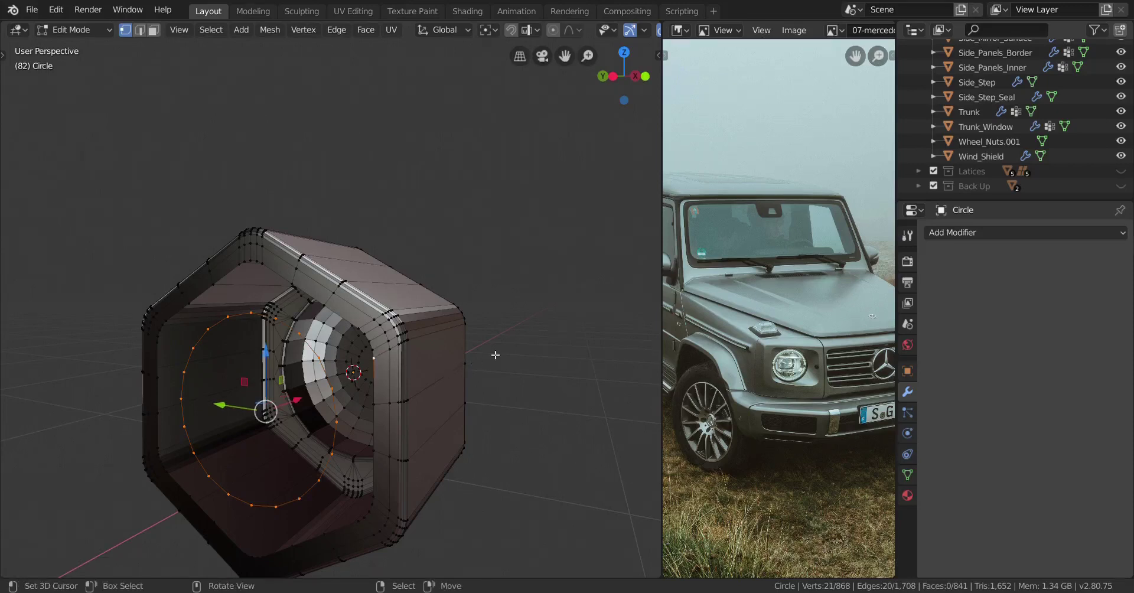
pyautogui.press('.')
pyautogui.click(413, 303)
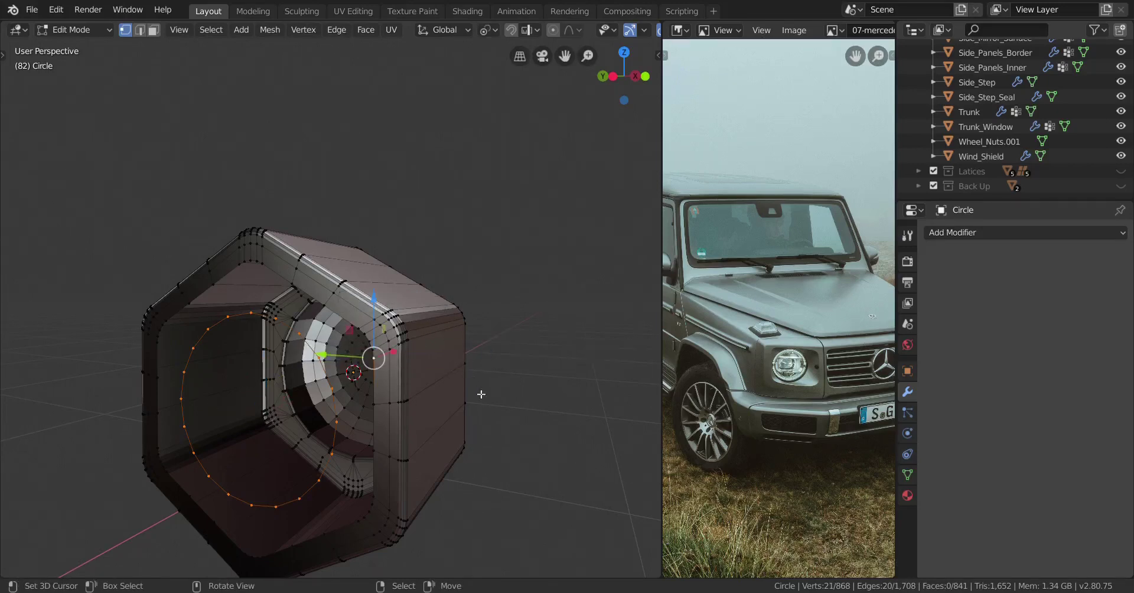
pyautogui.moveTo(481, 393); pyautogui.dragTo(463, 399, button='middle')
pyautogui.press('s')
pyautogui.press('x')
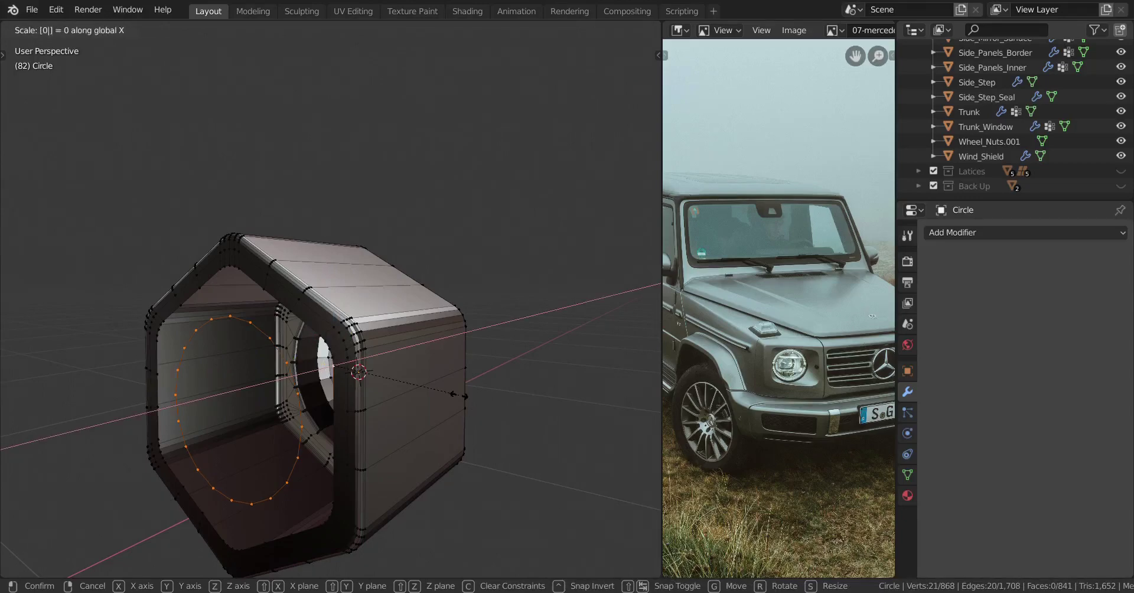
pyautogui.press('Return')
# Fill the area between the ring and the inner hexagonal edge of the nut's back opening
pyautogui.scroll(3, 328, 400)
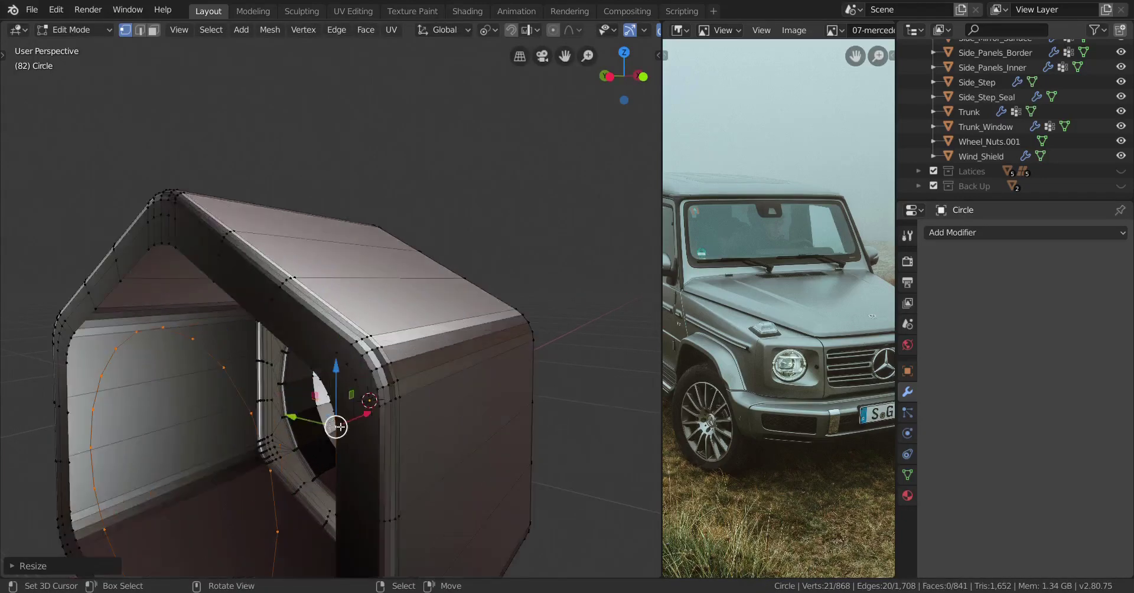
pyautogui.keyDown('alt'); pyautogui.keyDown('shift'); pyautogui.click(244, 288); pyautogui.keyUp('shift'); pyautogui.keyUp('alt')
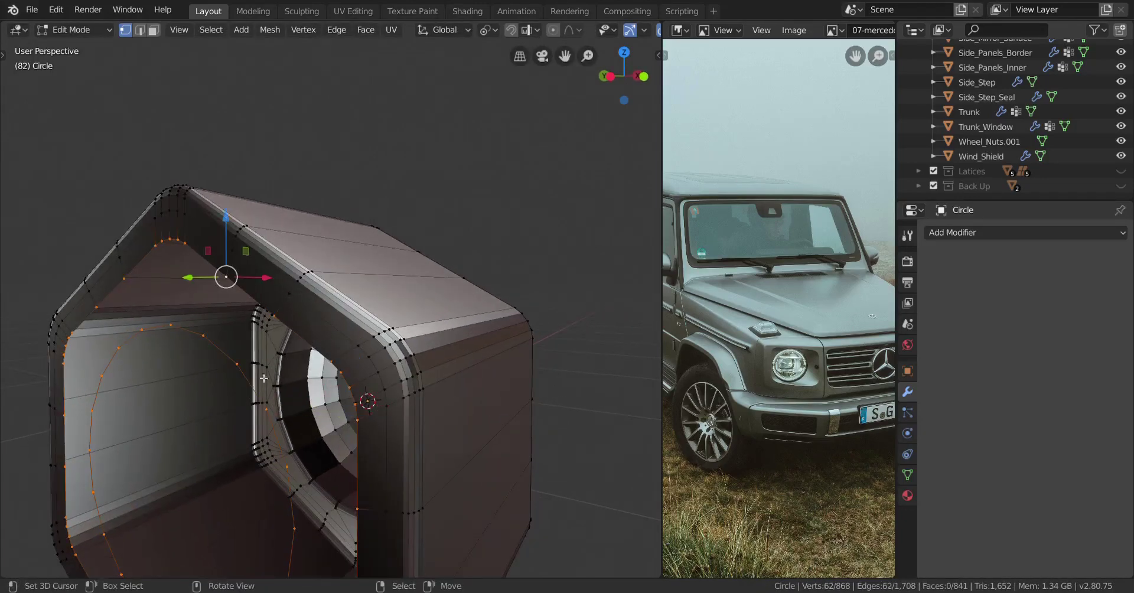
pyautogui.scroll(-1, 398, 400)
pyautogui.hotkey('alt', 'f')
pyautogui.moveTo(416, 402); pyautogui.dragTo(457, 432, button='middle')
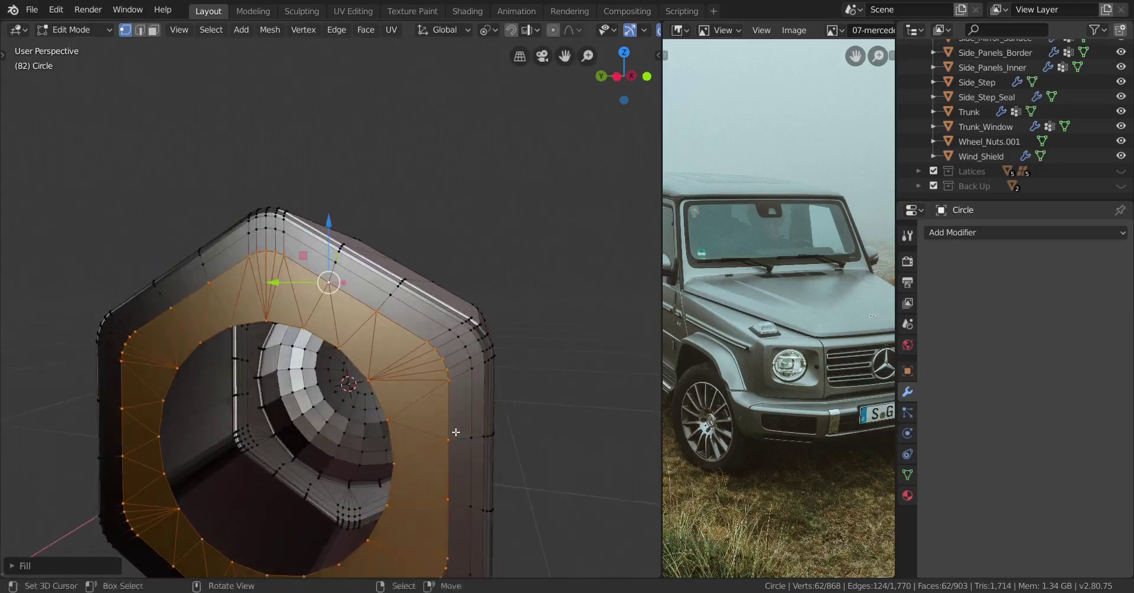
# Extrude the back hole's edge loop and scale it inward around the Median Point pivot as a narrow border
pyautogui.scroll(2, 410, 440)
pyautogui.keyDown('alt'); pyautogui.click(363, 393); pyautogui.keyUp('alt')
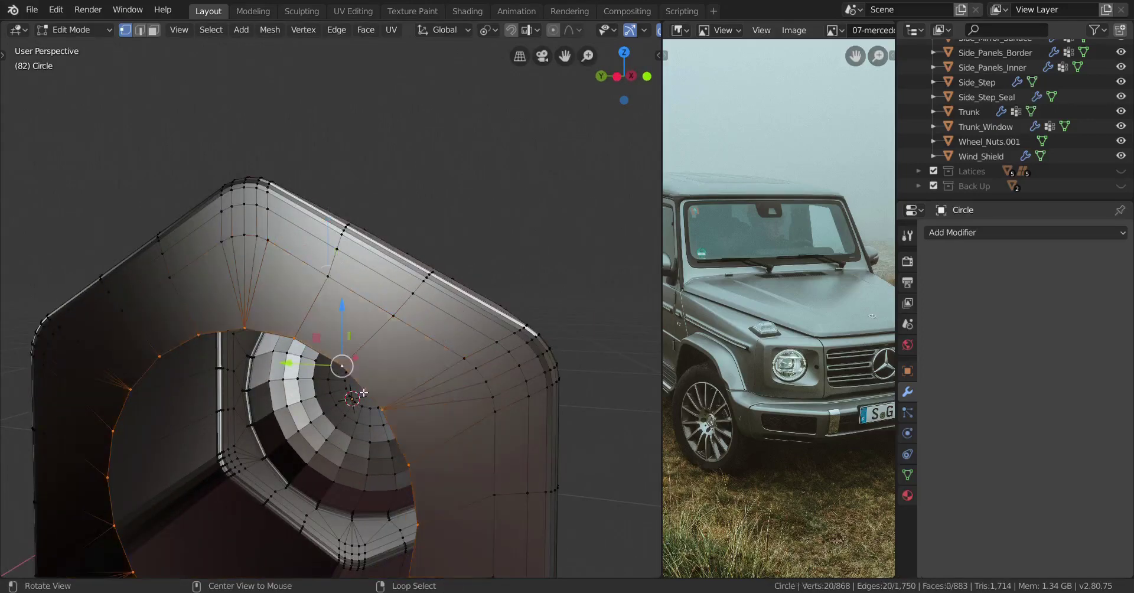
pyautogui.moveTo(451, 509); pyautogui.dragTo(514, 496, button='middle')
pyautogui.press('e')
pyautogui.press('s')
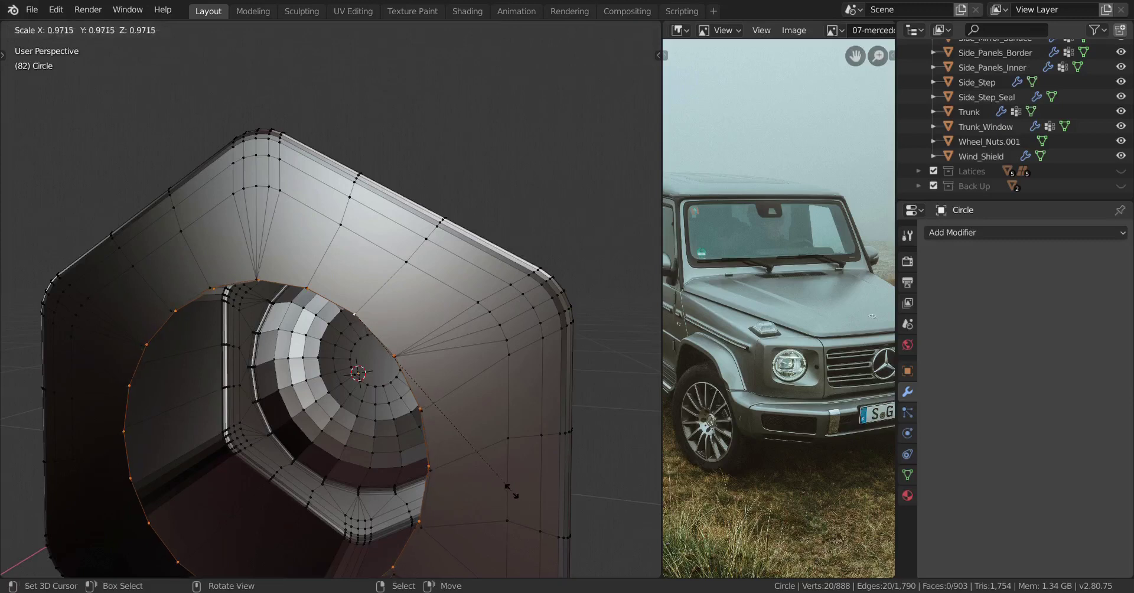
pyautogui.click(511, 435)
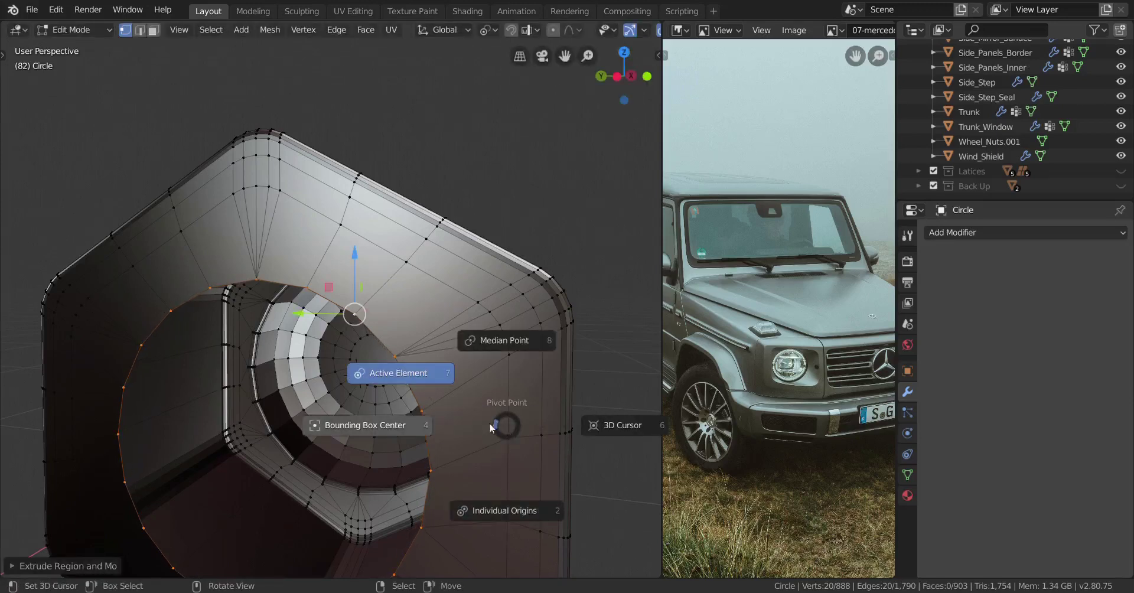
pyautogui.click(495, 348)
pyautogui.press('s')
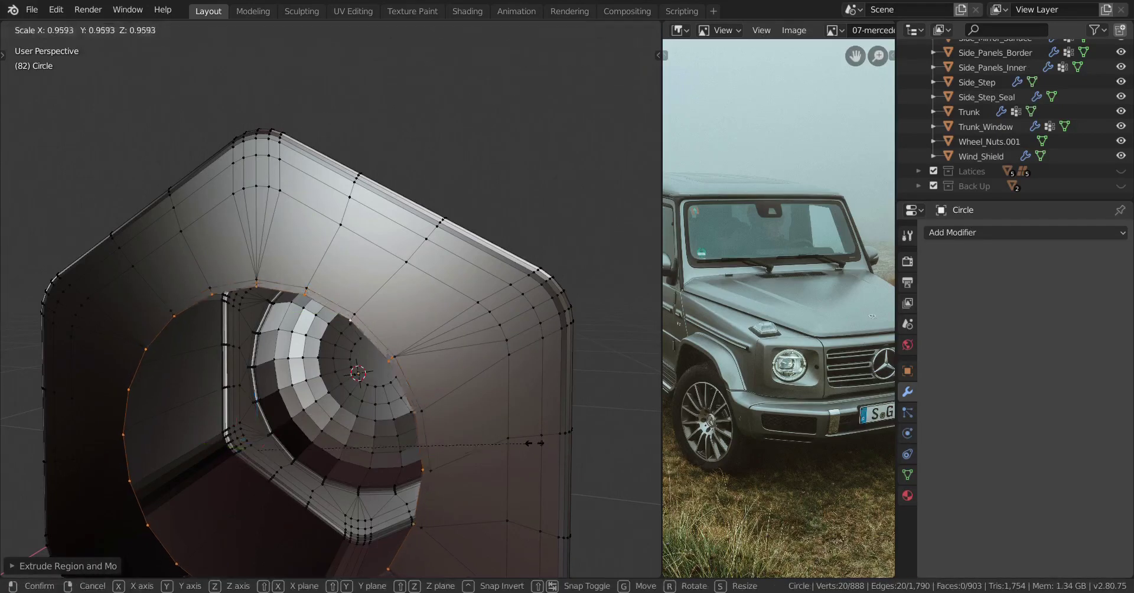
pyautogui.click(436, 443)
pyautogui.scroll(-1, 420, 445)
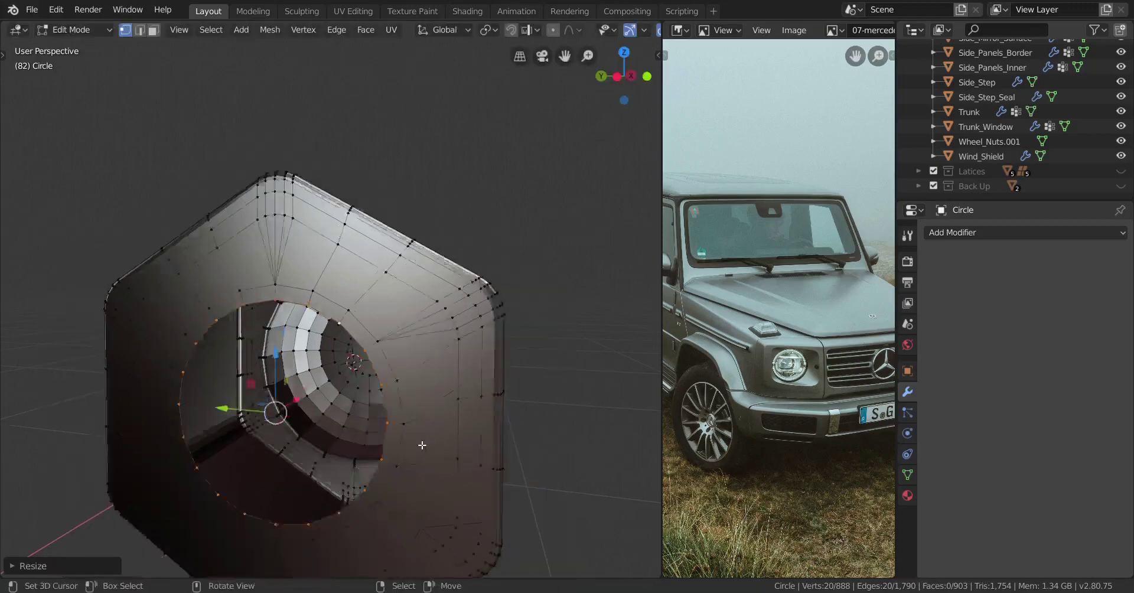
# Extrude the back hole's edge loop backward about 0.02 m along X as a cylindrical shaft and check it in Object Mode
pyautogui.moveTo(420, 445); pyautogui.dragTo(361, 455, button='middle')
pyautogui.press('e')
pyautogui.press('x')
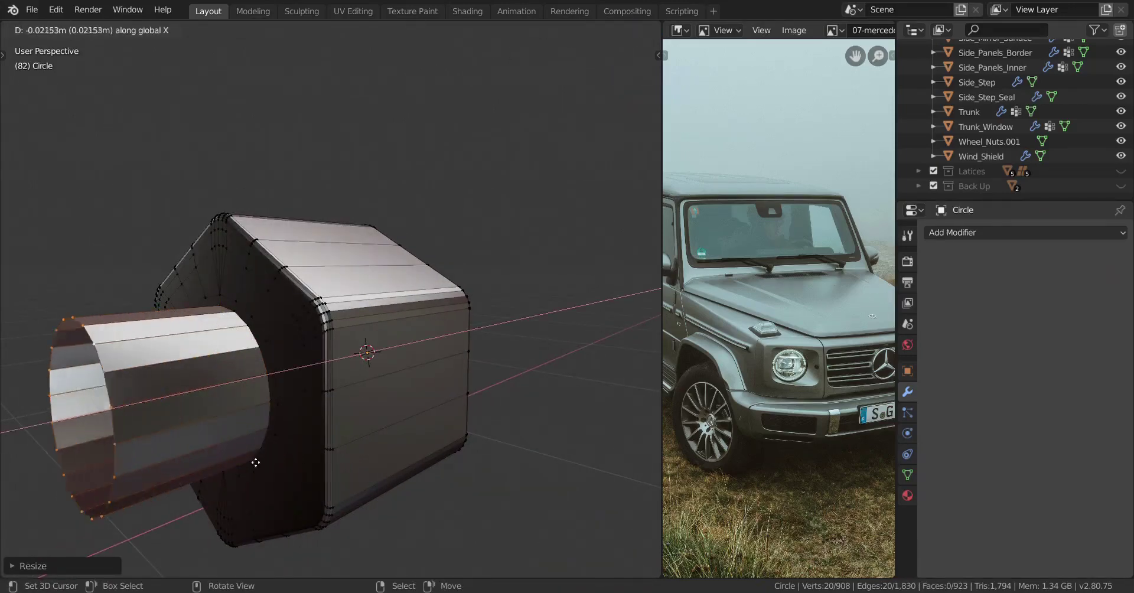
pyautogui.click(240, 464)
pyautogui.scroll(-4, 357, 430)
pyautogui.press('Tab')
pyautogui.moveTo(357, 430)
pyautogui.mouseDown(button='middle')
pyautogui.moveTo(212, 426)
pyautogui.moveTo(352, 424)
pyautogui.mouseUp(button='middle')
pyautogui.scroll(2, 282, 427)
pyautogui.scroll(2, 352, 424)
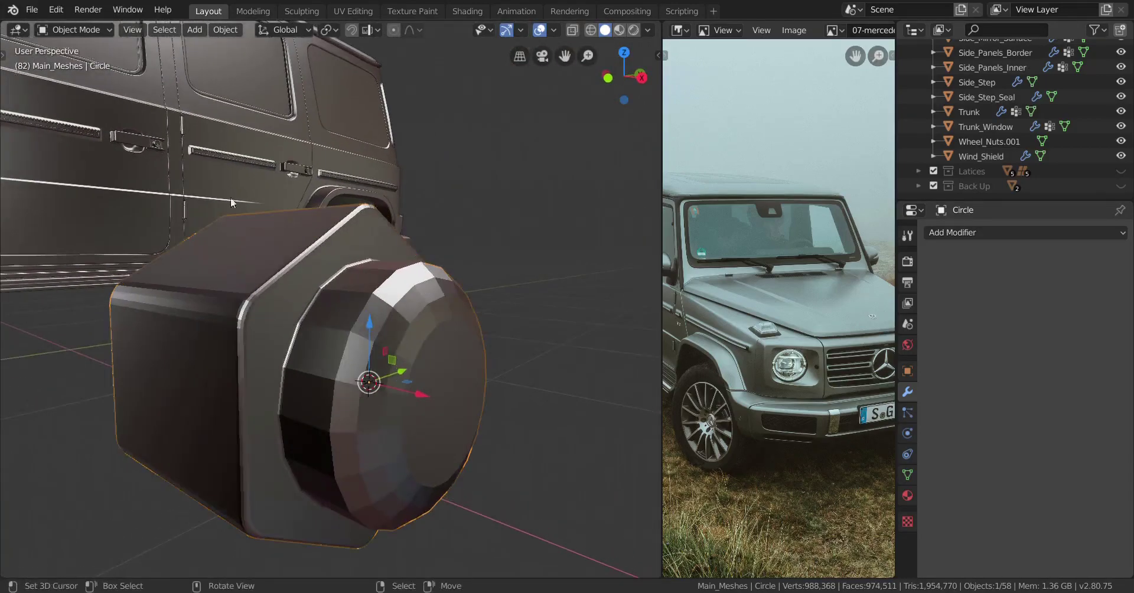
# Apply smooth shading to the nut and inspect its front and back
pyautogui.click(225, 29)
pyautogui.click(294, 327)
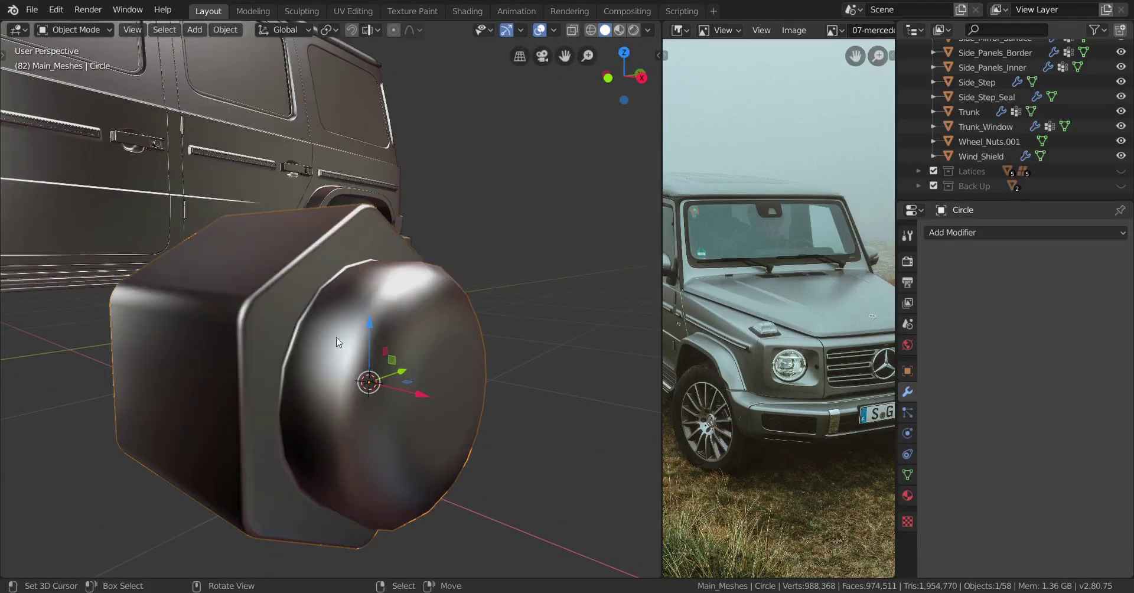
pyautogui.moveTo(336, 337)
pyautogui.mouseDown(button='middle')
pyautogui.moveTo(302, 354)
pyautogui.moveTo(322, 348)
pyautogui.moveTo(235, 326)
pyautogui.moveTo(418, 323)
pyautogui.moveTo(332, 328)
pyautogui.moveTo(378, 328)
pyautogui.mouseUp(button='middle')
pyautogui.scroll(-5, 322, 348)
pyautogui.scroll(4, 342, 339)
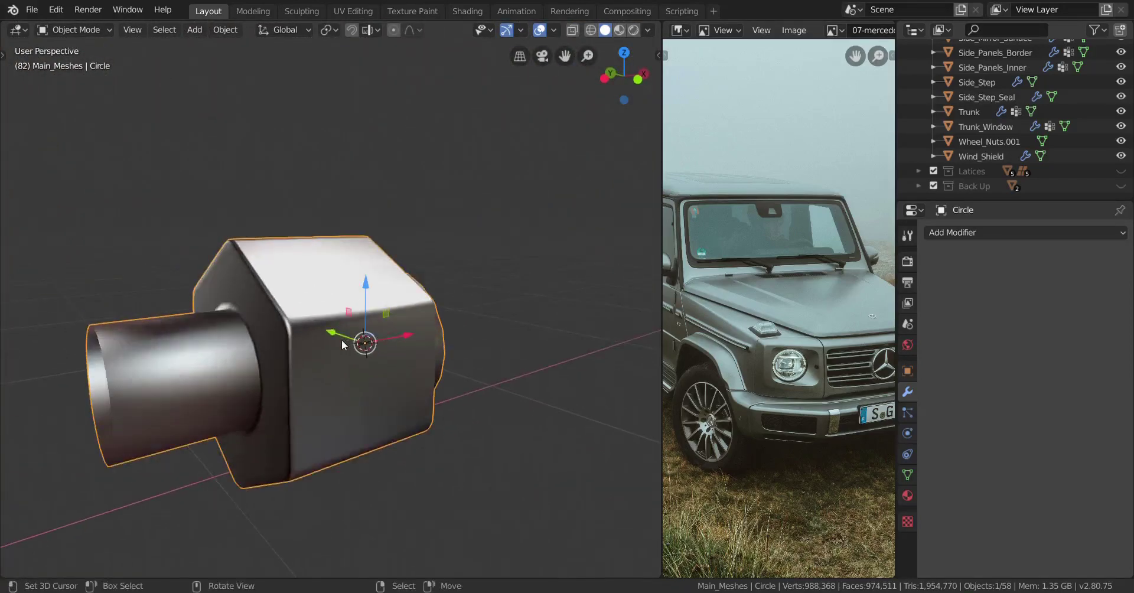
# Recalculate the normals of the whole nut mesh and inspect the shading in Object Mode
pyautogui.press('Tab')
pyautogui.press('a')
pyautogui.hotkey('shift', 'n')
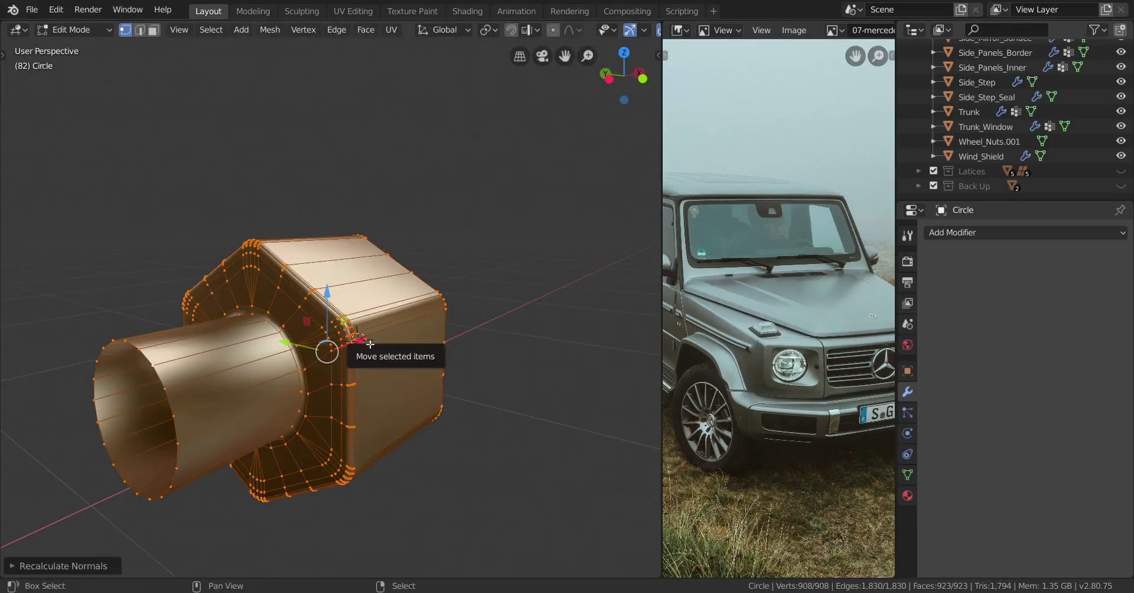
pyautogui.press('Tab')
pyautogui.moveTo(428, 395); pyautogui.dragTo(397, 447, button='middle')
pyautogui.scroll(-4, 342, 421)
pyautogui.scroll(3, 430, 431)
pyautogui.scroll(2, 424, 449)
pyautogui.scroll(-3, 426, 444)
# Delete the finished nut object and bring the car's front wheel back into view
pyautogui.press('x')
pyautogui.click(426, 441)
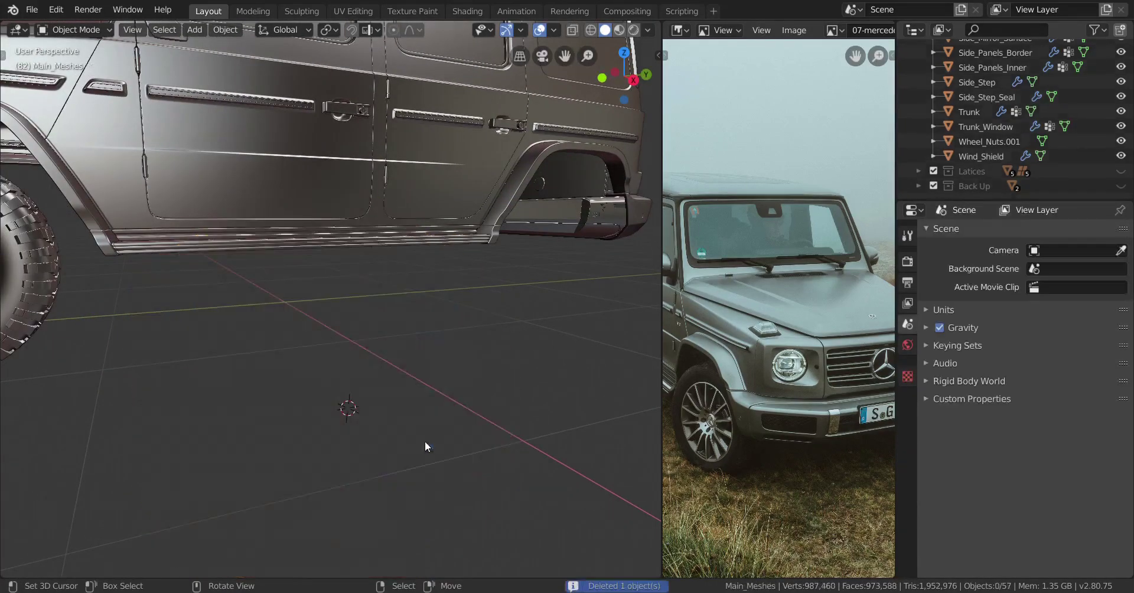
pyautogui.keyDown('shift'); pyautogui.moveTo(242, 435); pyautogui.dragTo(379, 447, button='middle'); pyautogui.keyUp('shift')
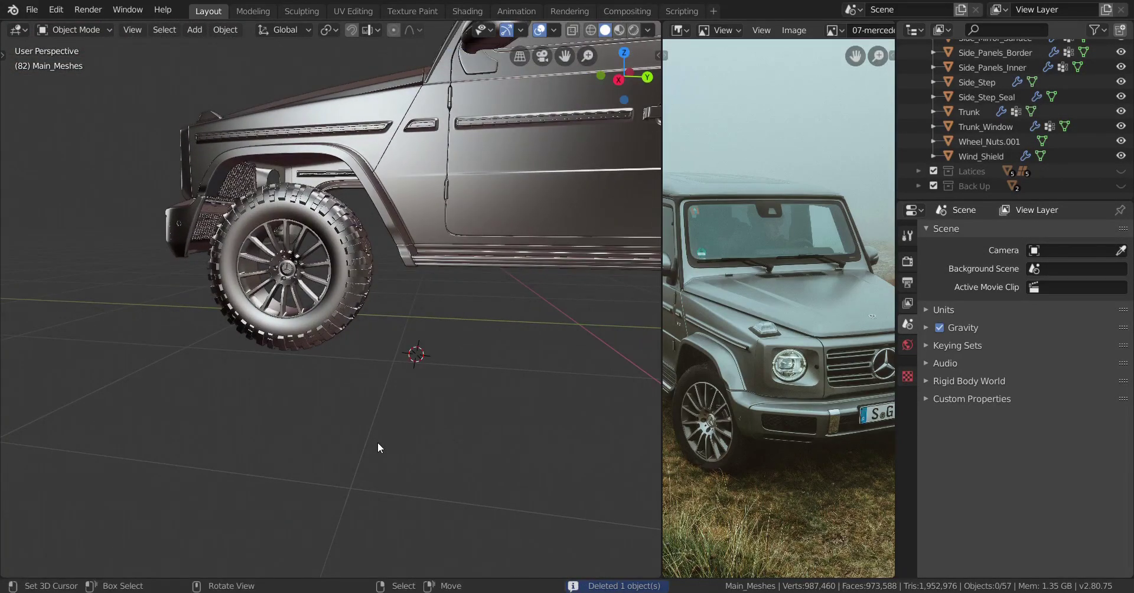